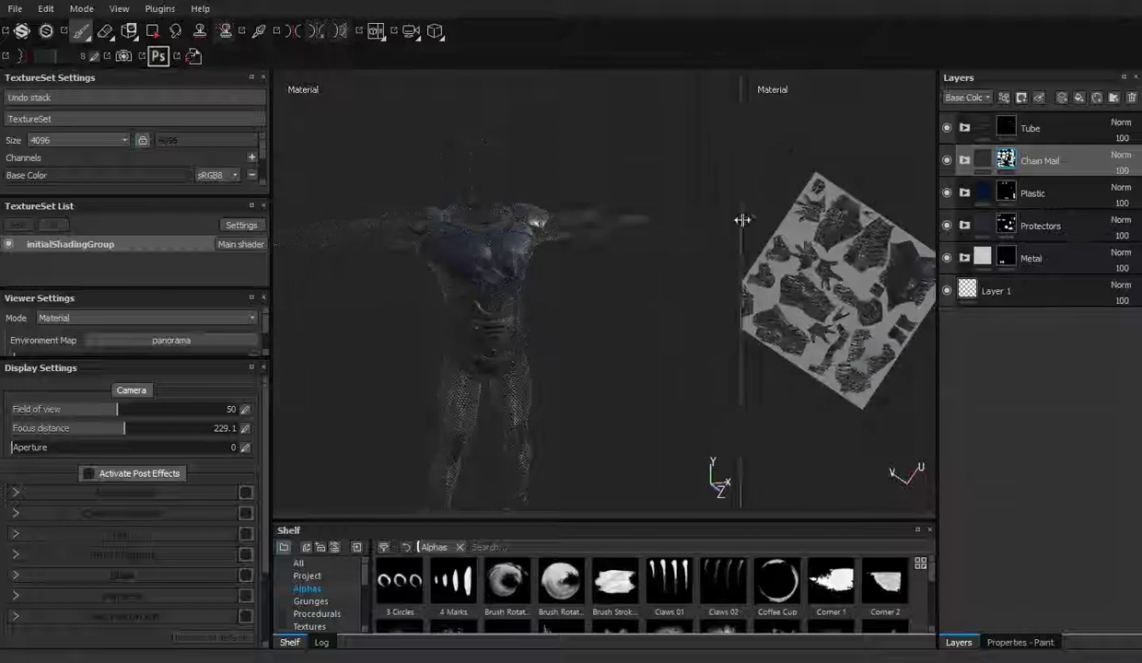
Create a layer group named 'Metal Bolts' and give it a black mask.
{"action": "left_click", "coordinate": [1062, 97]}
{"action": "type", "text": "etal Bolts"}
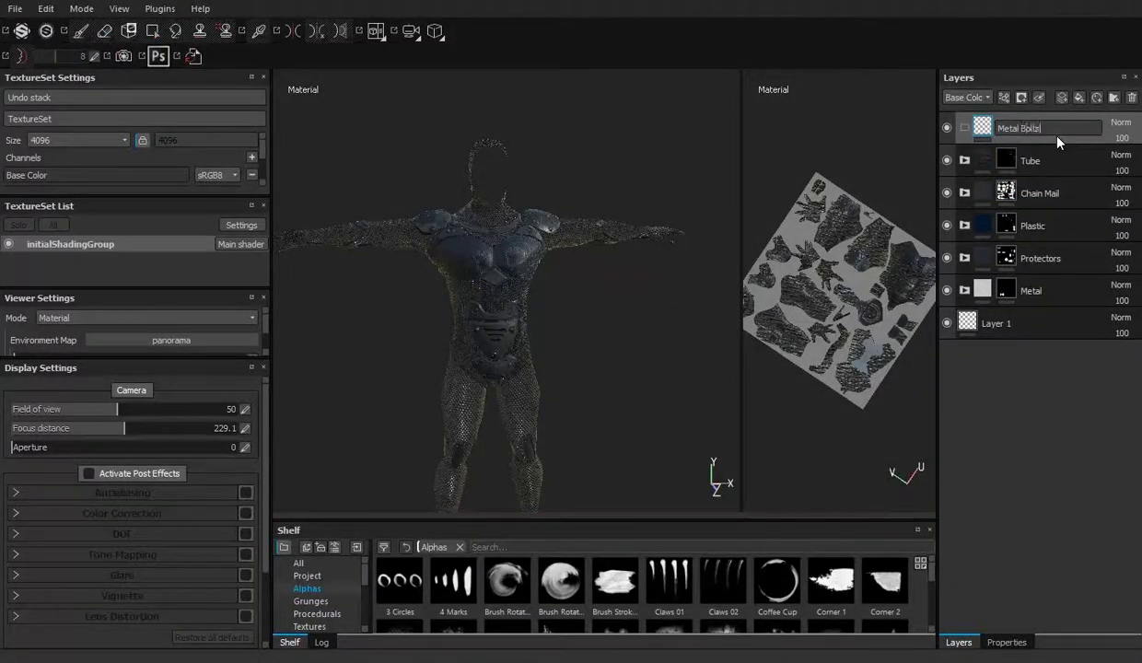
{"action": "key", "text": "Return"}
{"action": "right_click", "coordinate": [974, 124]}
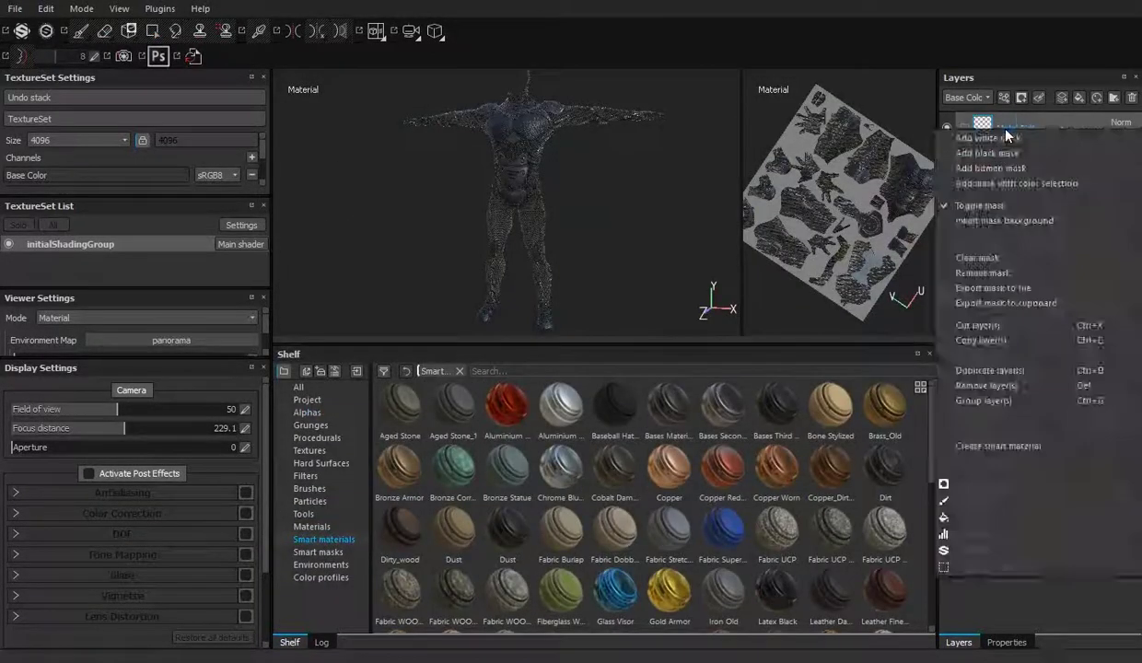
{"action": "left_click", "coordinate": [977, 129]}
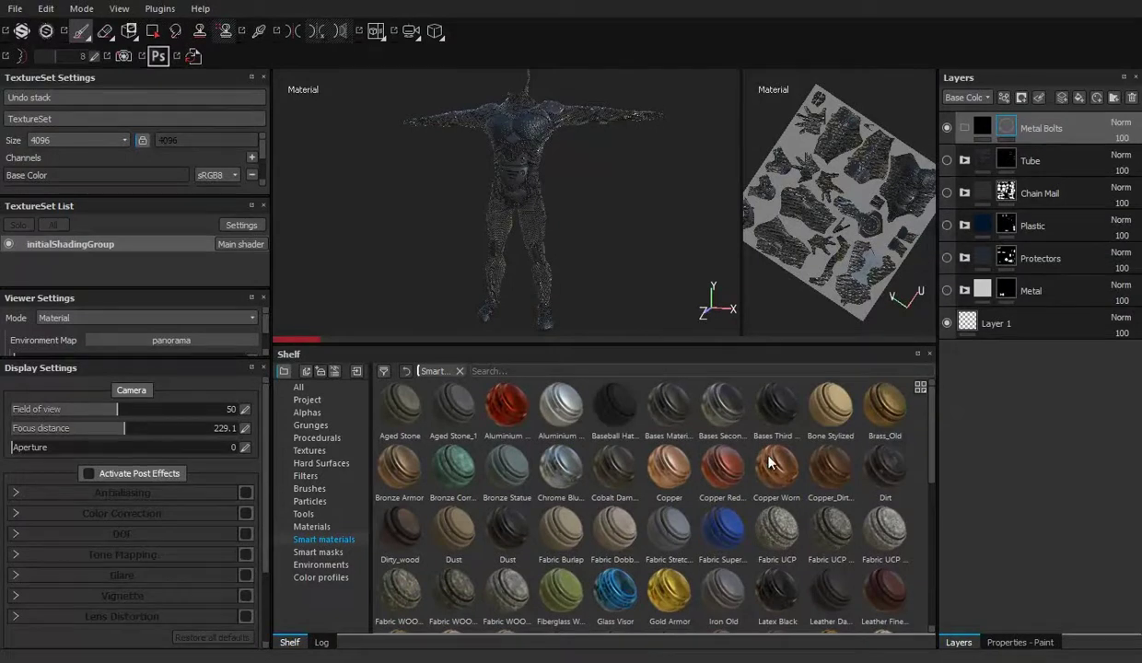
Drag the Iron Pure material from the Materials shelf into the Metal Bolts group.
{"action": "left_click", "coordinate": [312, 527]}
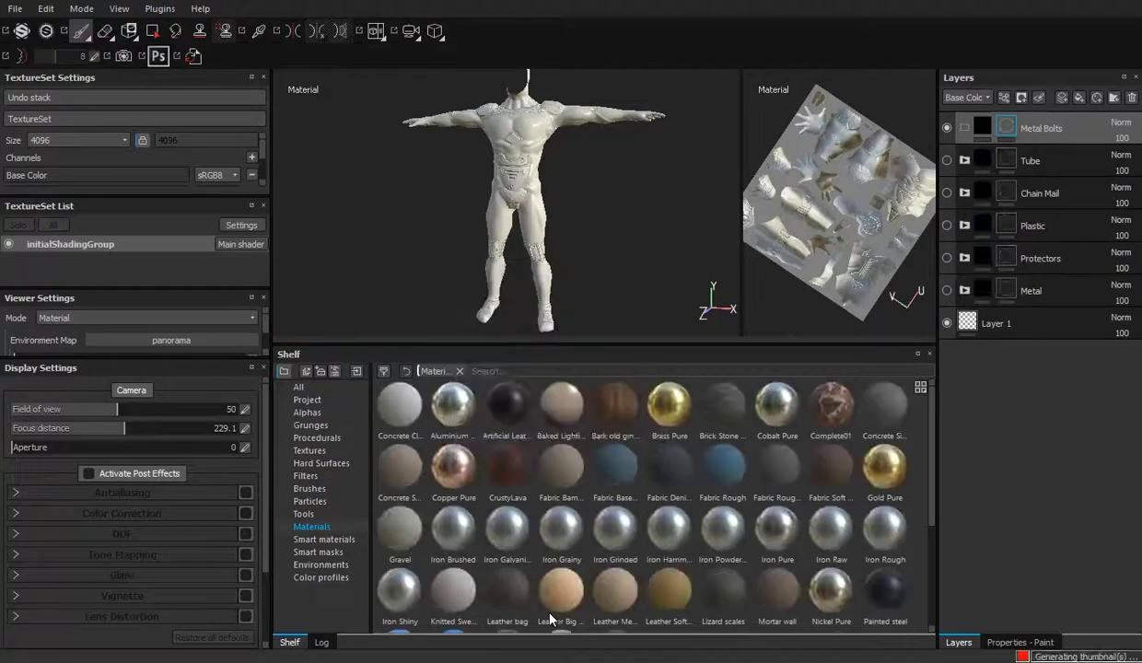
{"action": "scroll", "coordinate": [550, 619], "scroll_direction": "down", "scroll_amount": 1}
{"action": "left_click_drag", "start_coordinate": [549, 619], "coordinate": [549, 613]}
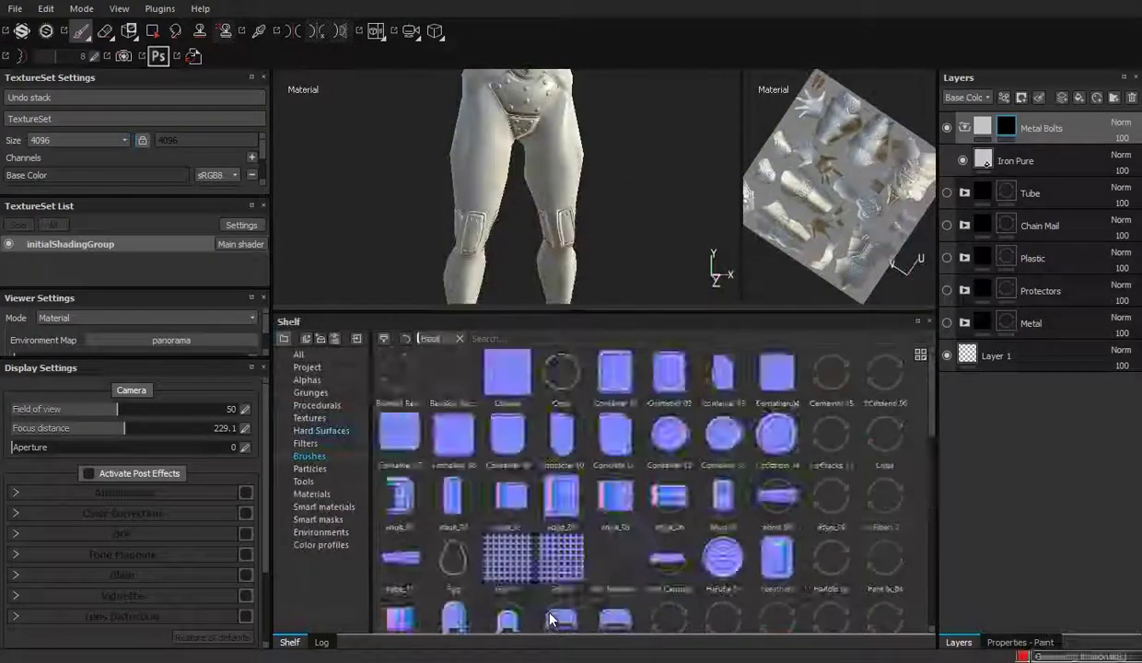
Paint Iron Pure metal over the knee-plate bolt at the strap corner through the mask.
{"action": "scroll", "coordinate": [611, 228], "scroll_direction": "up", "scroll_amount": 5}
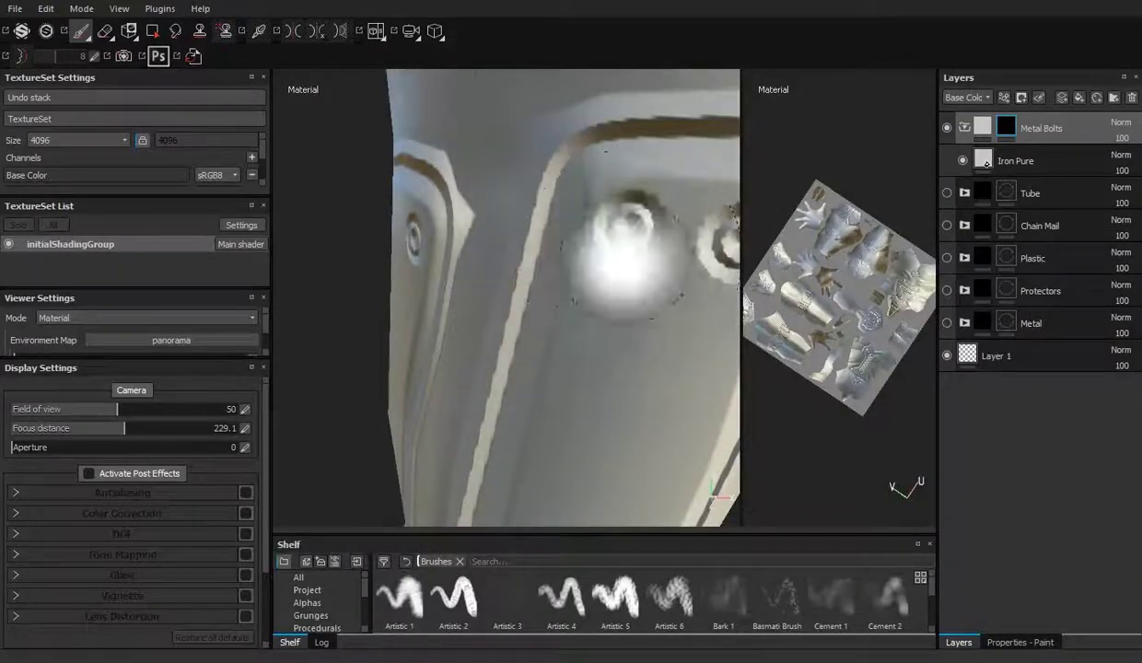
{"action": "scroll", "coordinate": [611, 229], "scroll_direction": "up", "scroll_amount": 3}
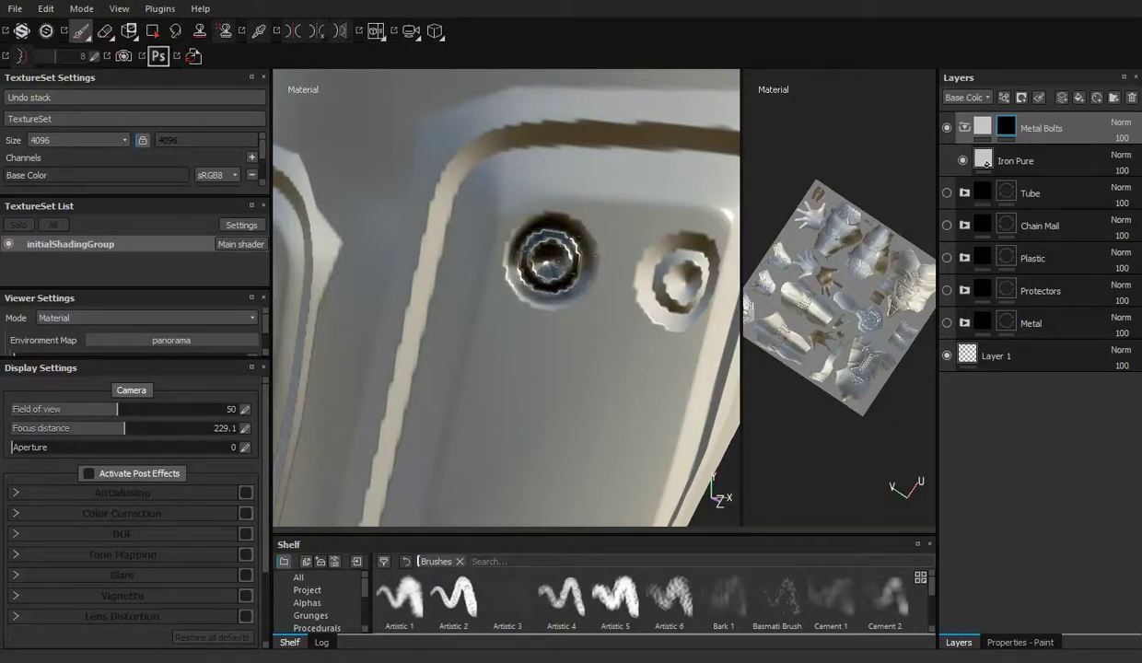
{"action": "left_click_drag", "start_coordinate": [550, 253], "coordinate": [558, 286], "text": "alt"}
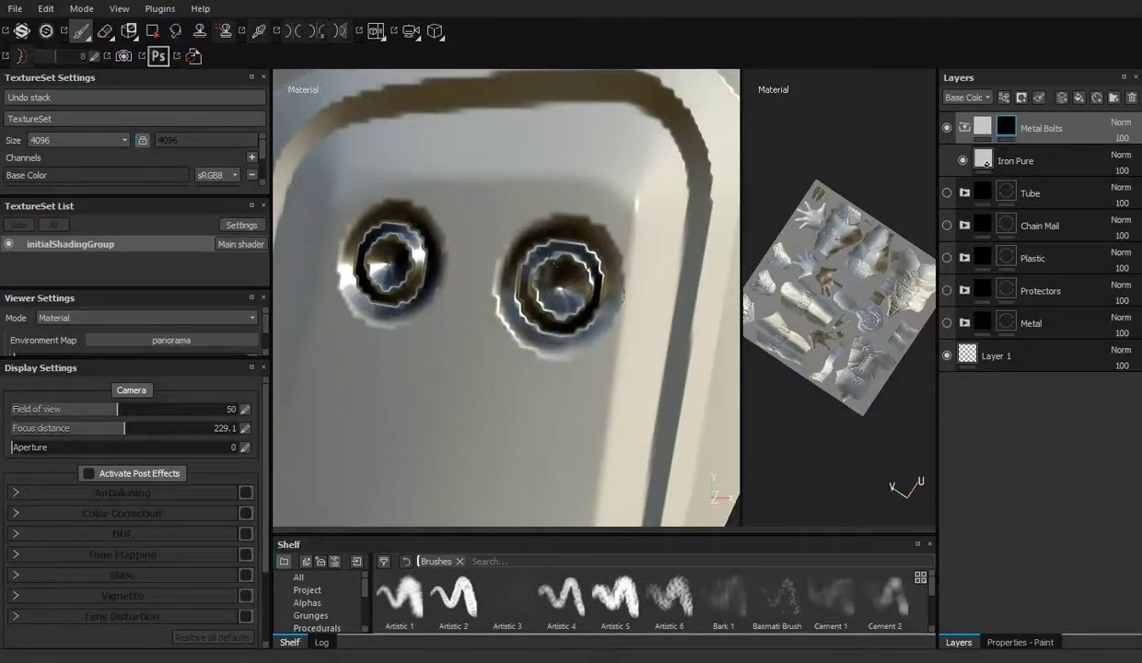
{"action": "scroll", "coordinate": [548, 341], "scroll_direction": "down", "scroll_amount": 5}
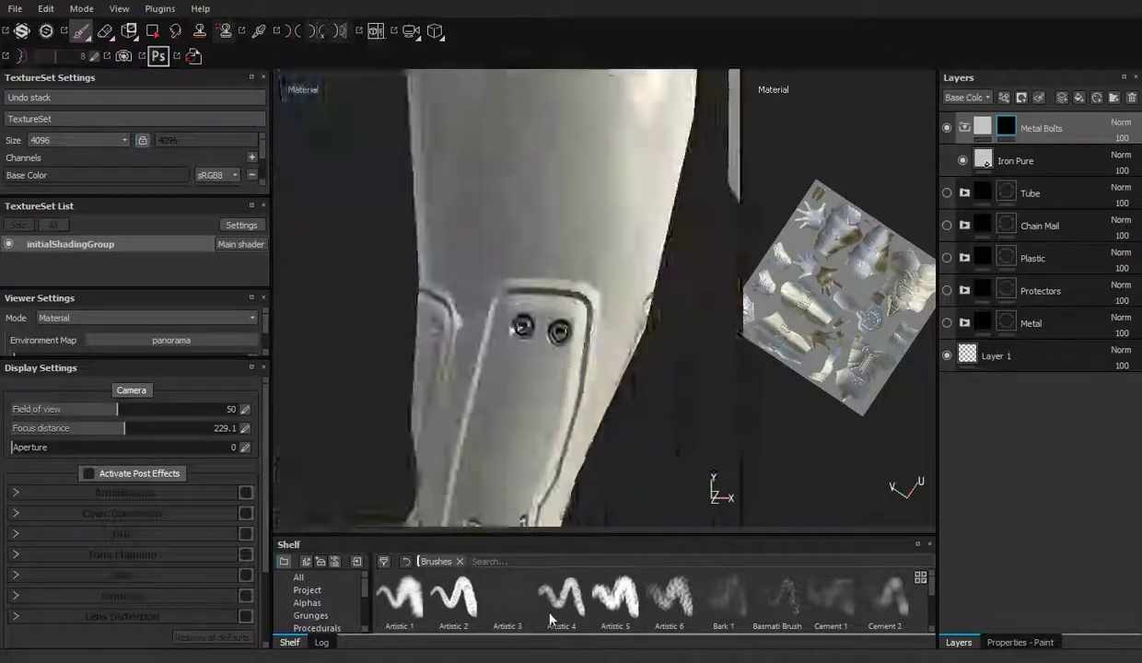
{"action": "left_click_drag", "start_coordinate": [548, 341], "coordinate": [524, 357], "text": "alt"}
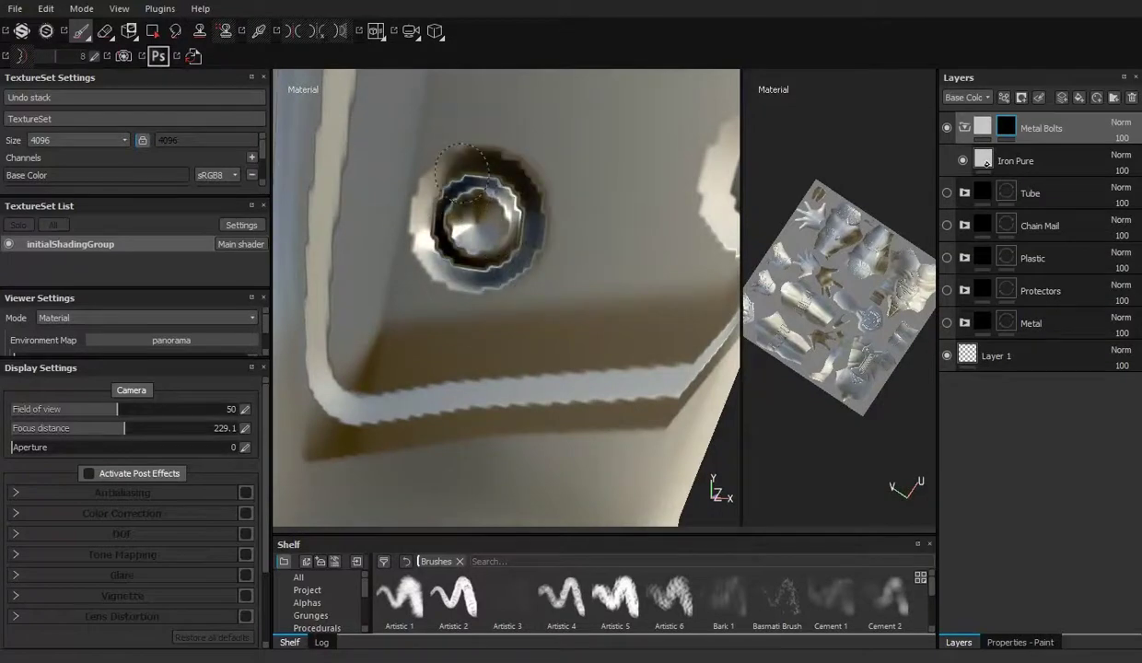
{"action": "mouse_move", "coordinate": [548, 611]}
{"action": "left_mouse_down", "text": "alt"}
{"action": "mouse_move", "coordinate": [479, 276]}
{"action": "mouse_move", "coordinate": [504, 276]}
{"action": "left_mouse_up", "text": "alt"}
{"action": "scroll", "coordinate": [456, 276], "scroll_direction": "down", "scroll_amount": 3}
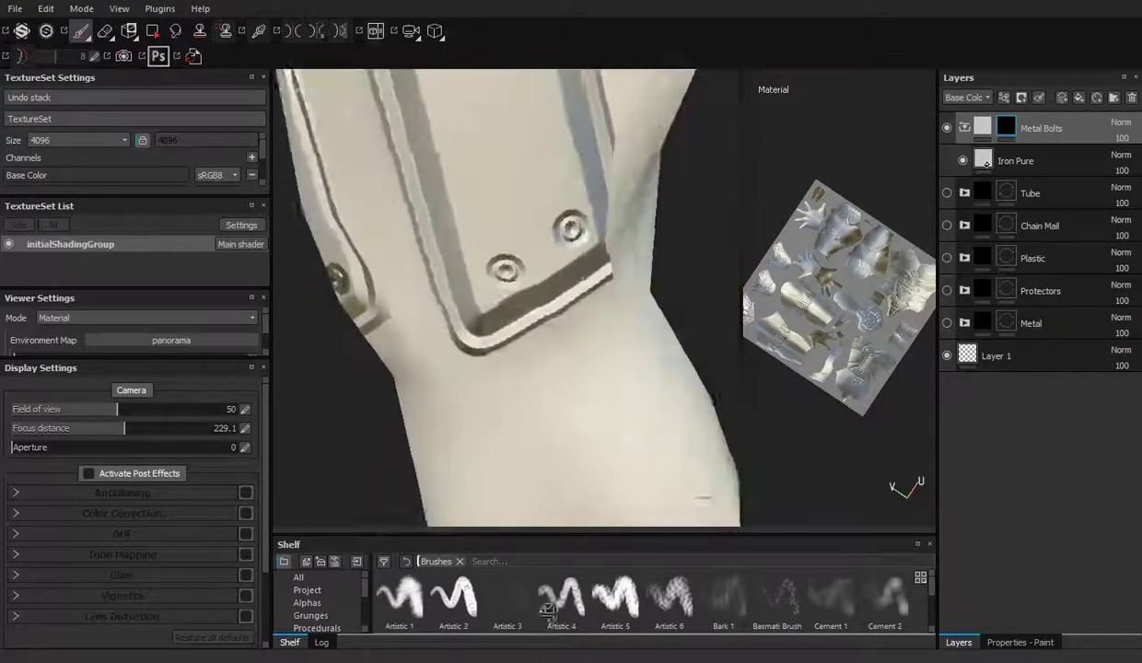
{"action": "scroll", "coordinate": [505, 276], "scroll_direction": "up", "scroll_amount": 4}
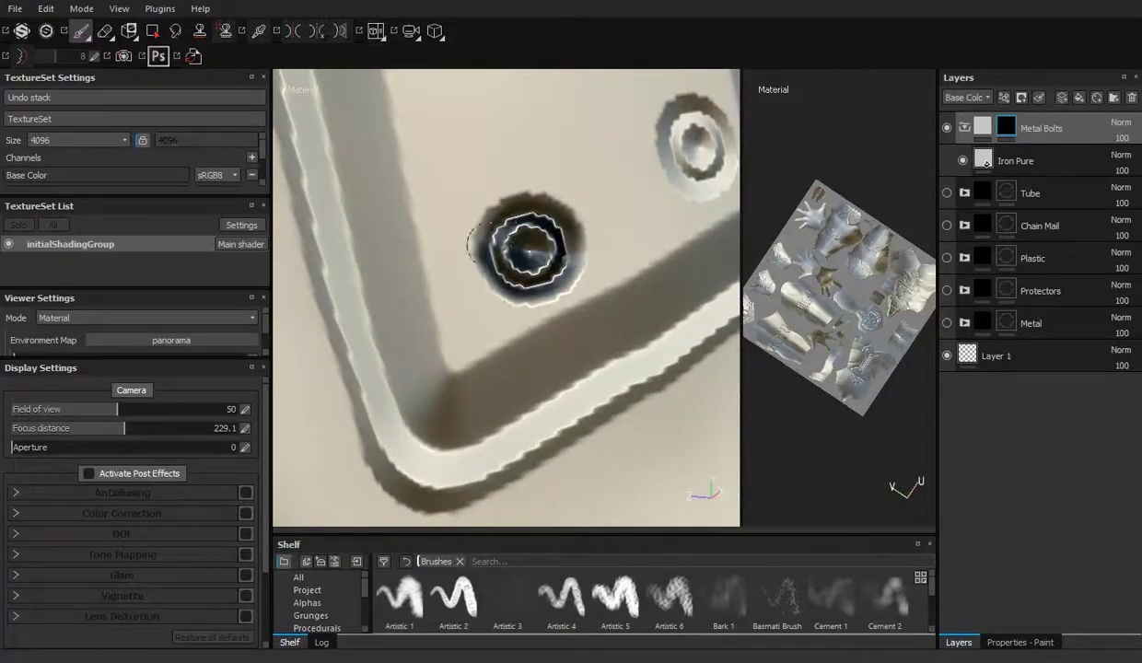
{"action": "mouse_move", "coordinate": [530, 248]}
{"action": "left_mouse_down", "text": "alt"}
{"action": "mouse_move", "coordinate": [479, 276]}
{"action": "mouse_move", "coordinate": [481, 523]}
{"action": "mouse_move", "coordinate": [442, 249]}
{"action": "mouse_move", "coordinate": [516, 248]}
{"action": "mouse_move", "coordinate": [560, 226]}
{"action": "left_mouse_up", "text": "alt"}
{"action": "scroll", "coordinate": [421, 262], "scroll_direction": "up", "scroll_amount": 3}
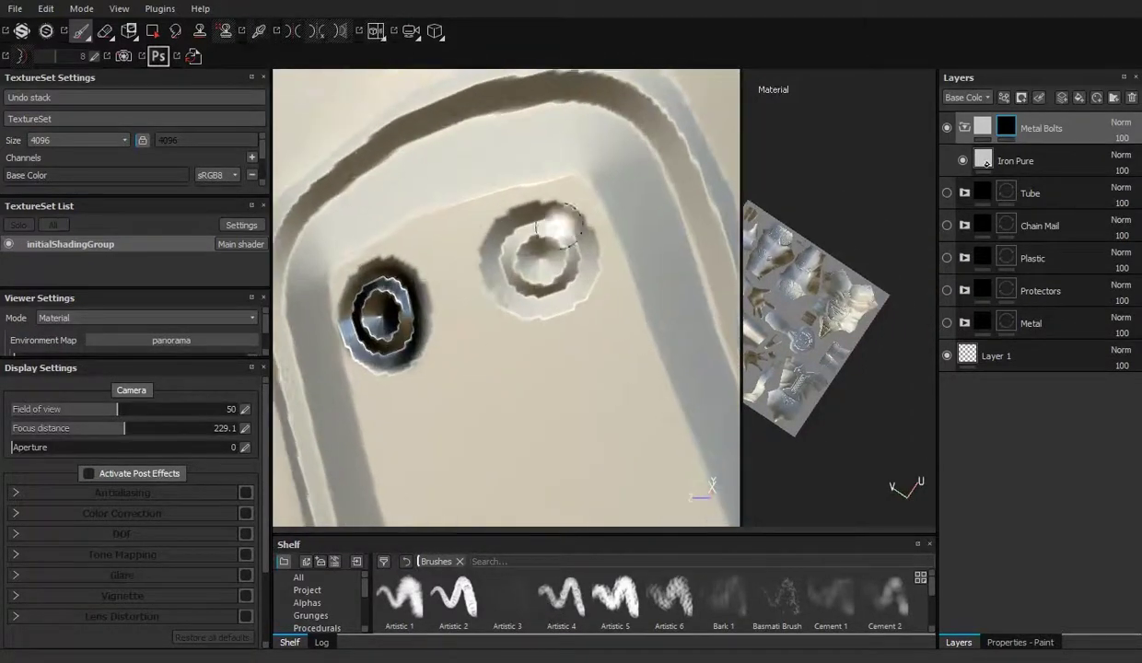
Frame the character, close in on the other knee strap, and paint its left and right bolts.
{"action": "key", "text": "f"}
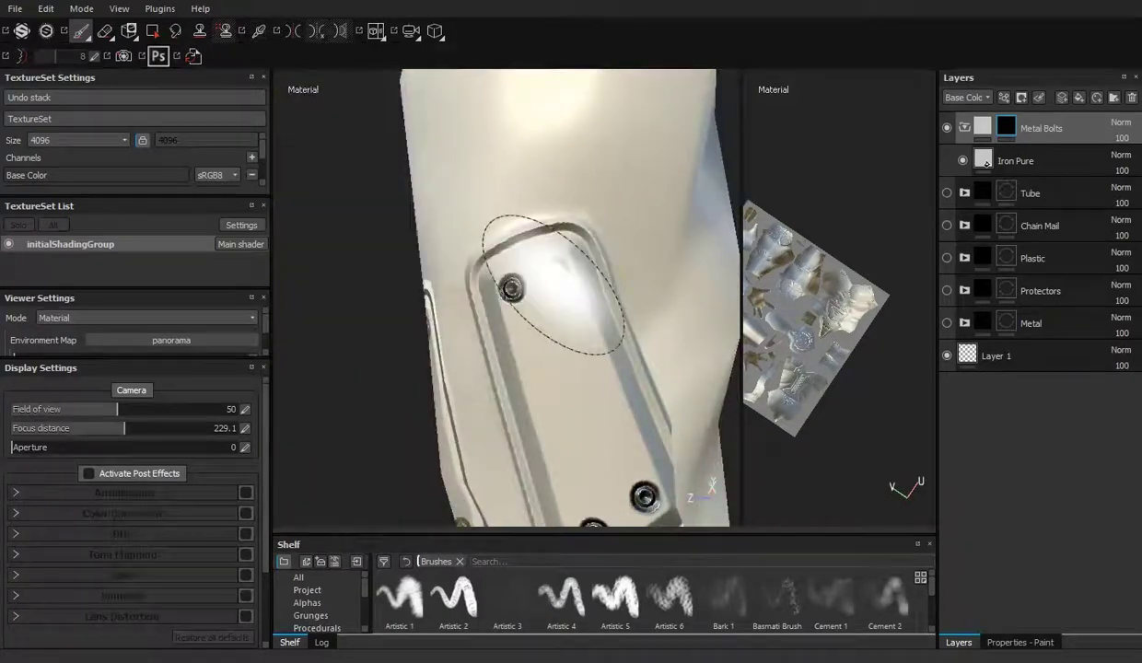
{"action": "scroll", "coordinate": [475, 378], "scroll_direction": "up", "scroll_amount": 5}
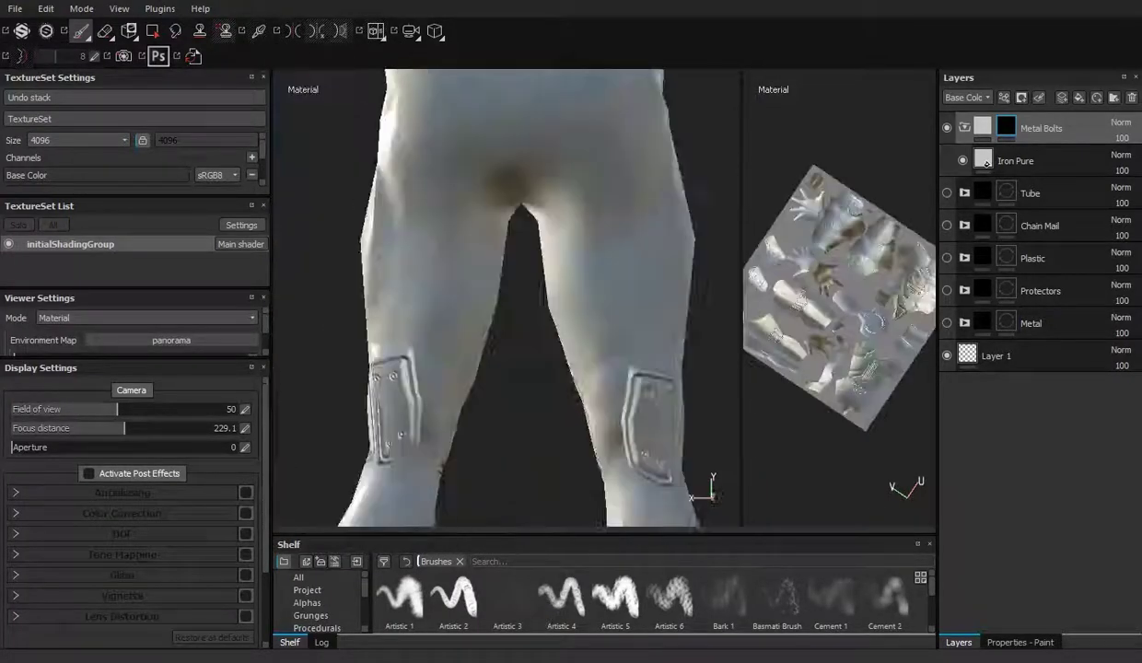
{"action": "scroll", "coordinate": [476, 282], "scroll_direction": "up", "scroll_amount": 3}
{"action": "scroll", "coordinate": [437, 280], "scroll_direction": "up", "scroll_amount": 3}
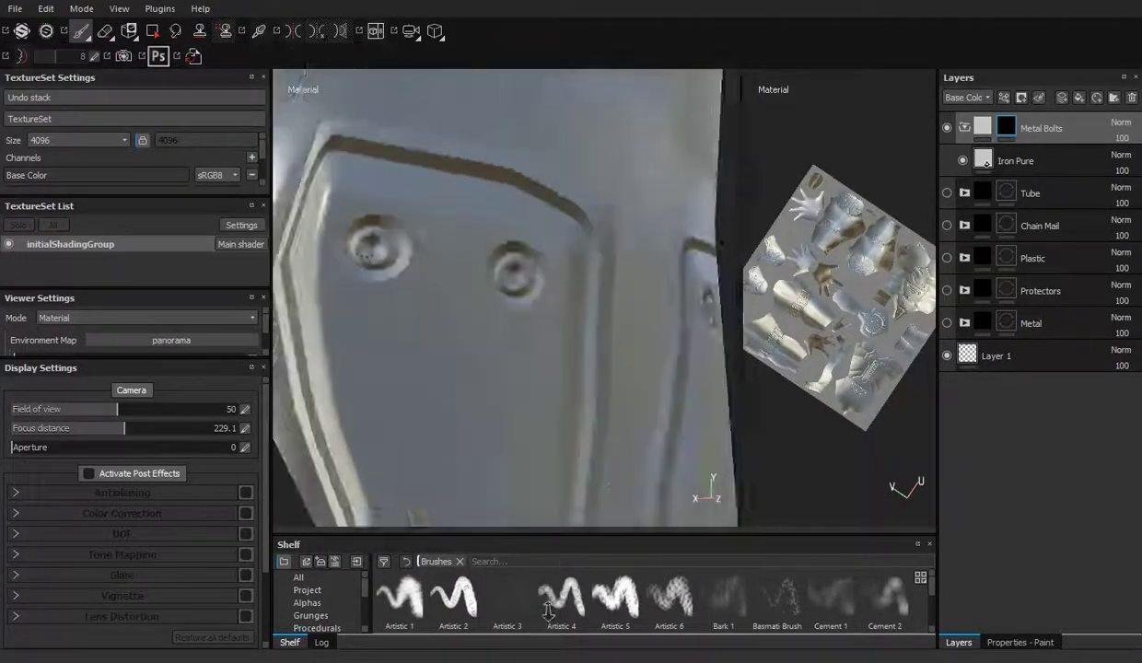
{"action": "scroll", "coordinate": [436, 281], "scroll_direction": "up", "scroll_amount": 3}
{"action": "left_click_drag", "start_coordinate": [345, 244], "coordinate": [510, 216], "text": "alt"}
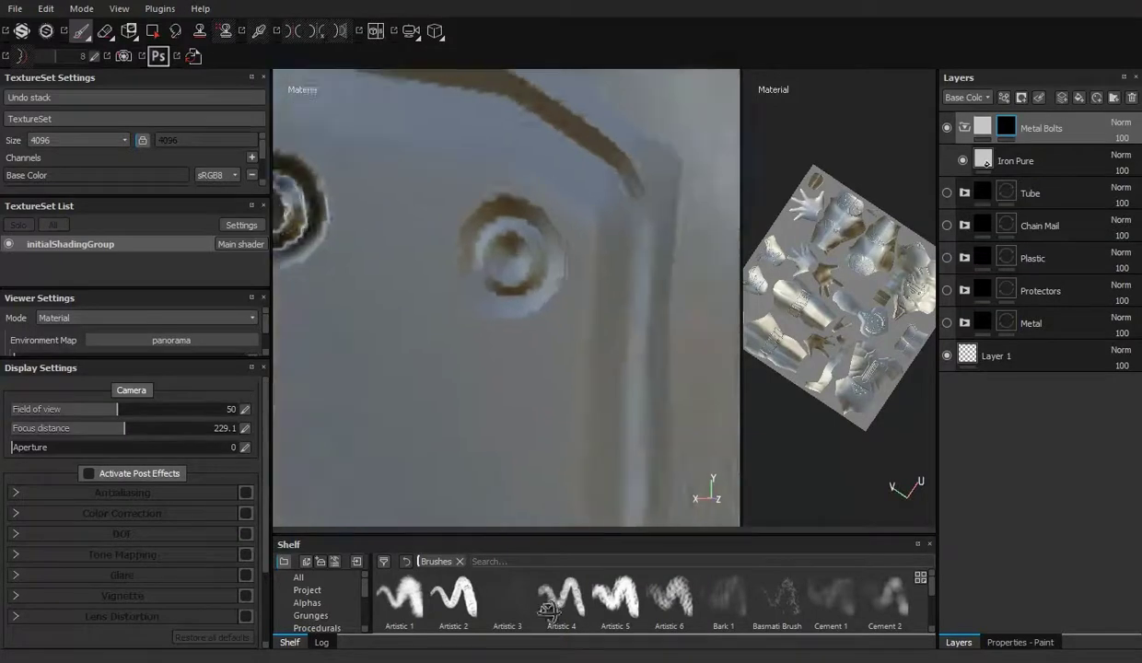
{"action": "mouse_move", "coordinate": [484, 258]}
{"action": "left_mouse_down", "text": "alt"}
{"action": "mouse_move", "coordinate": [527, 253]}
{"action": "mouse_move", "coordinate": [396, 276]}
{"action": "mouse_move", "coordinate": [460, 267]}
{"action": "mouse_move", "coordinate": [433, 276]}
{"action": "mouse_move", "coordinate": [488, 276]}
{"action": "mouse_move", "coordinate": [442, 295]}
{"action": "mouse_move", "coordinate": [479, 267]}
{"action": "left_mouse_up", "text": "alt"}
{"action": "mouse_move", "coordinate": [505, 305]}
{"action": "left_mouse_down", "text": "alt"}
{"action": "mouse_move", "coordinate": [373, 288]}
{"action": "mouse_move", "coordinate": [405, 256]}
{"action": "left_mouse_up", "text": "alt"}
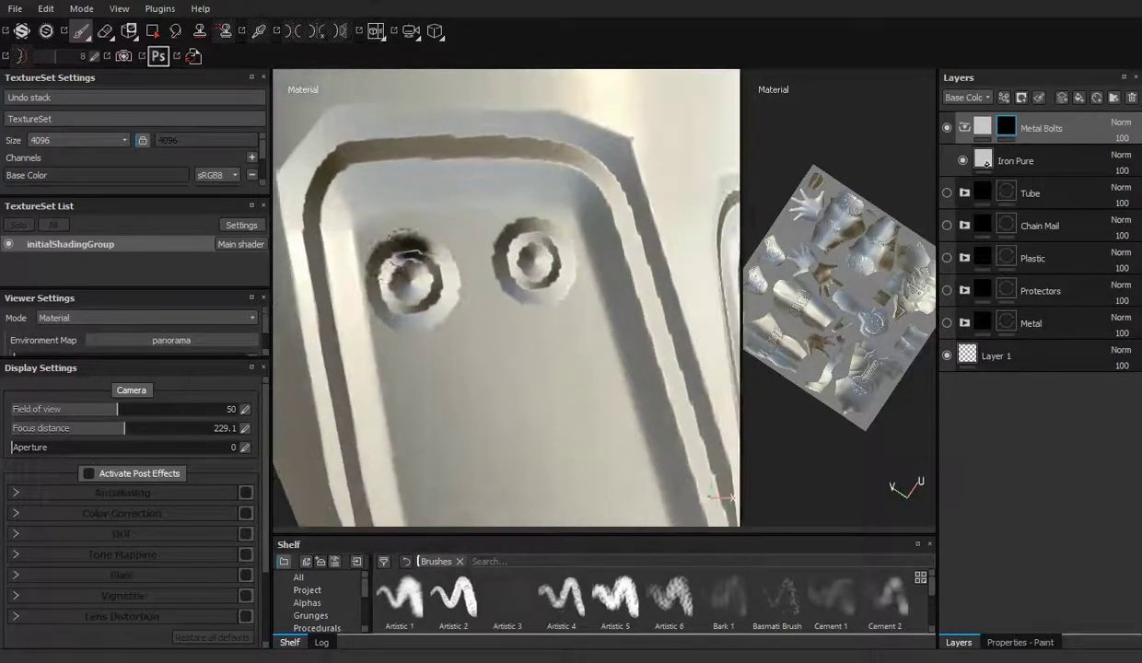
{"action": "mouse_move", "coordinate": [522, 284]}
{"action": "left_mouse_down", "text": "alt"}
{"action": "mouse_move", "coordinate": [453, 237]}
{"action": "mouse_move", "coordinate": [433, 286]}
{"action": "mouse_move", "coordinate": [639, 293]}
{"action": "left_mouse_up", "text": "alt"}
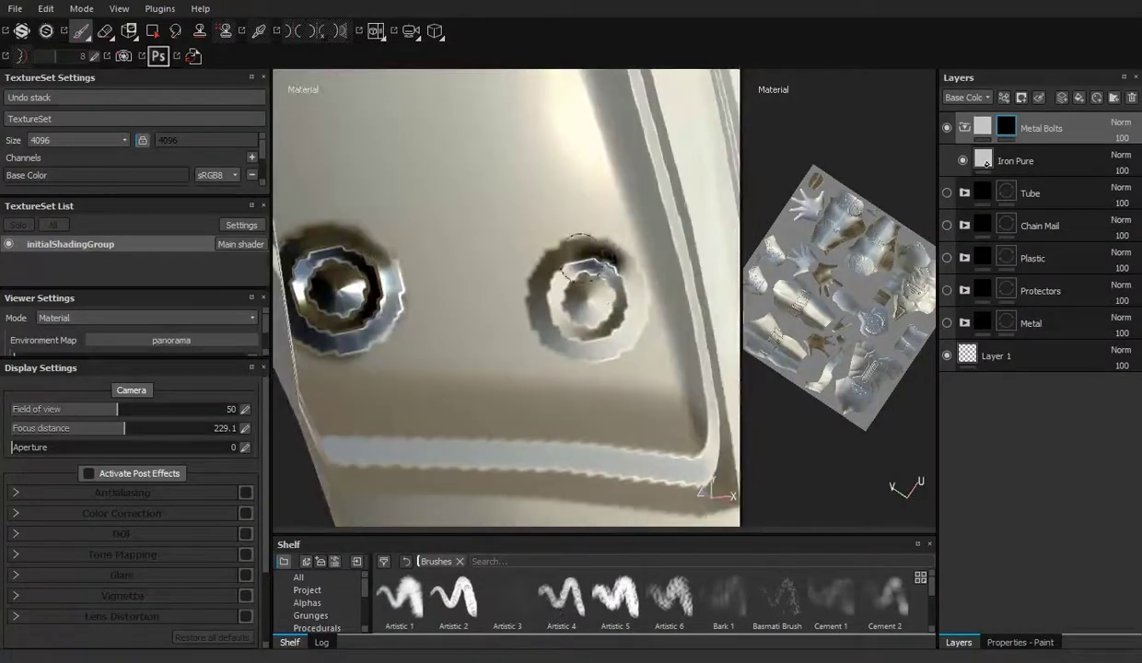
{"action": "mouse_move", "coordinate": [547, 611]}
{"action": "left_mouse_down", "text": "alt"}
{"action": "mouse_move", "coordinate": [497, 369]}
{"action": "mouse_move", "coordinate": [461, 295]}
{"action": "left_mouse_up", "text": "alt"}
Paint metal around a bolt's ring and another bolt's left edge, then move to the knee-pad bolts.
{"action": "mouse_move", "coordinate": [338, 235]}
{"action": "left_mouse_down", "text": "alt"}
{"action": "mouse_move", "coordinate": [433, 241]}
{"action": "mouse_move", "coordinate": [571, 332]}
{"action": "left_mouse_up", "text": "alt"}
{"action": "mouse_move", "coordinate": [501, 341]}
{"action": "left_mouse_down", "text": "alt"}
{"action": "mouse_move", "coordinate": [530, 304]}
{"action": "mouse_move", "coordinate": [433, 221]}
{"action": "left_mouse_up", "text": "alt"}
{"action": "left_click", "coordinate": [433, 221]}
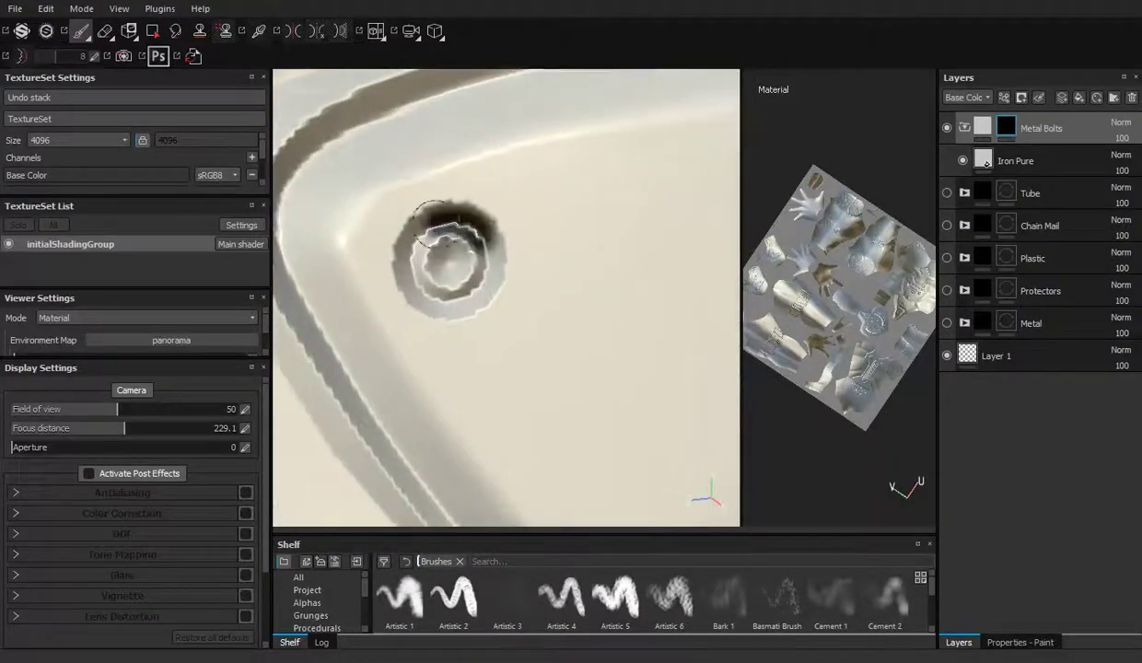
{"action": "mouse_move", "coordinate": [452, 276]}
{"action": "left_mouse_down", "text": "alt"}
{"action": "mouse_move", "coordinate": [539, 235]}
{"action": "mouse_move", "coordinate": [589, 276]}
{"action": "mouse_move", "coordinate": [543, 237]}
{"action": "mouse_move", "coordinate": [571, 232]}
{"action": "left_mouse_up", "text": "alt"}
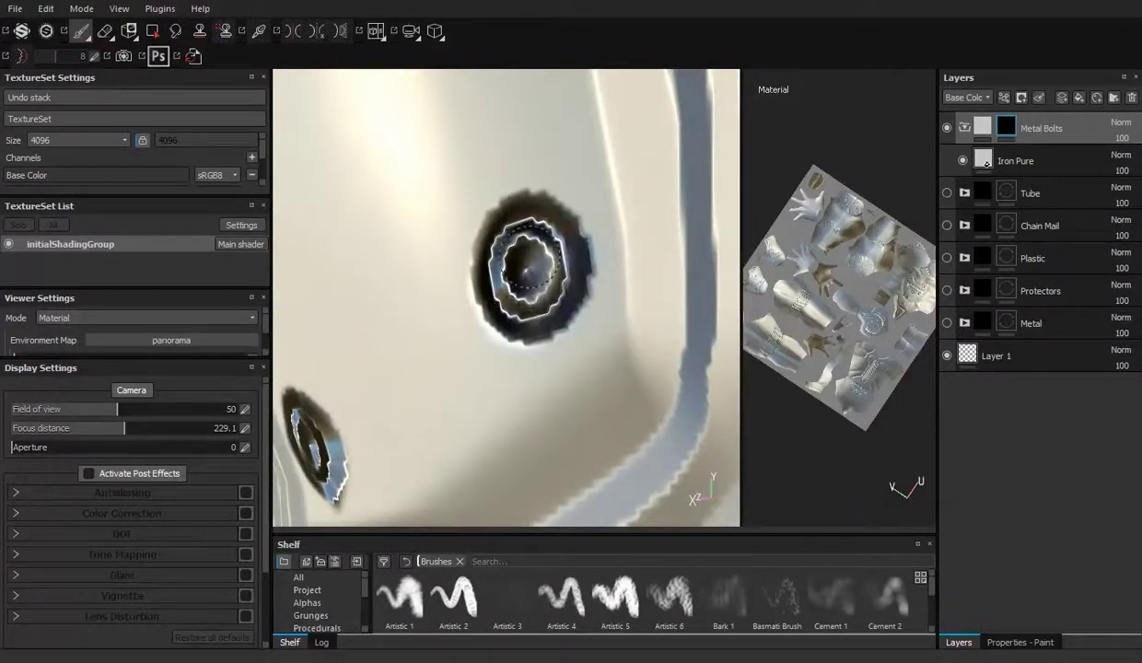
{"action": "mouse_move", "coordinate": [529, 281]}
{"action": "left_mouse_down", "text": "alt"}
{"action": "mouse_move", "coordinate": [414, 221]}
{"action": "mouse_move", "coordinate": [398, 288]}
{"action": "left_mouse_up", "text": "alt"}
{"action": "right_click_drag", "start_coordinate": [396, 276], "coordinate": [396, 304], "text": "alt"}
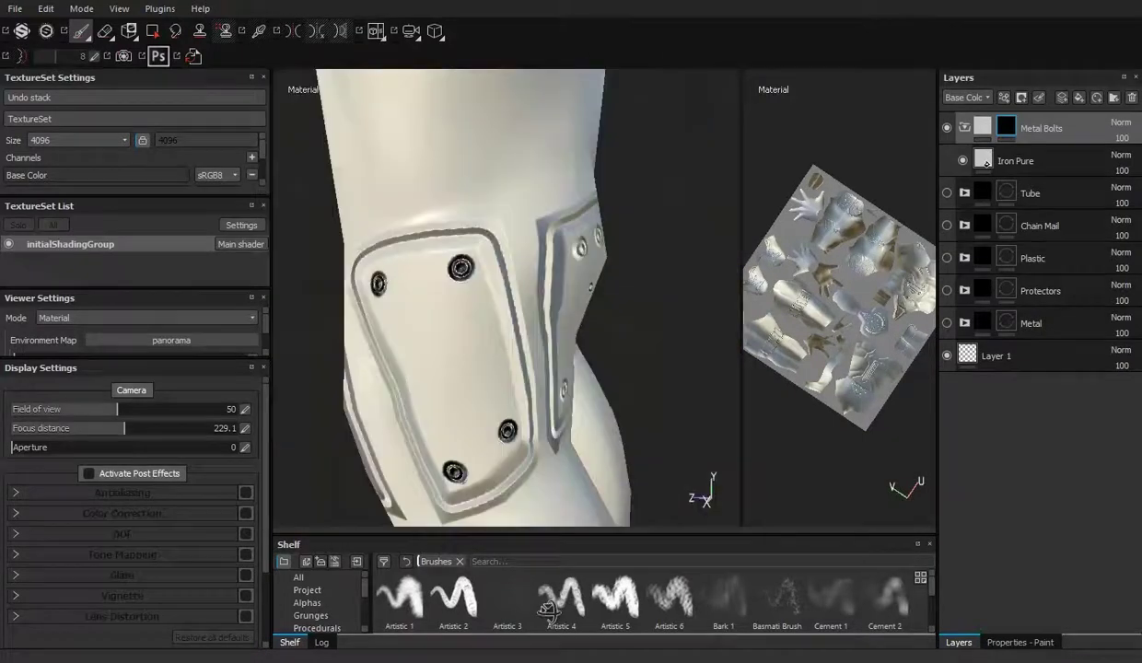
{"action": "left_click_drag", "start_coordinate": [396, 276], "coordinate": [432, 267], "text": "alt"}
{"action": "right_click_drag", "start_coordinate": [433, 267], "coordinate": [433, 230], "text": "alt"}
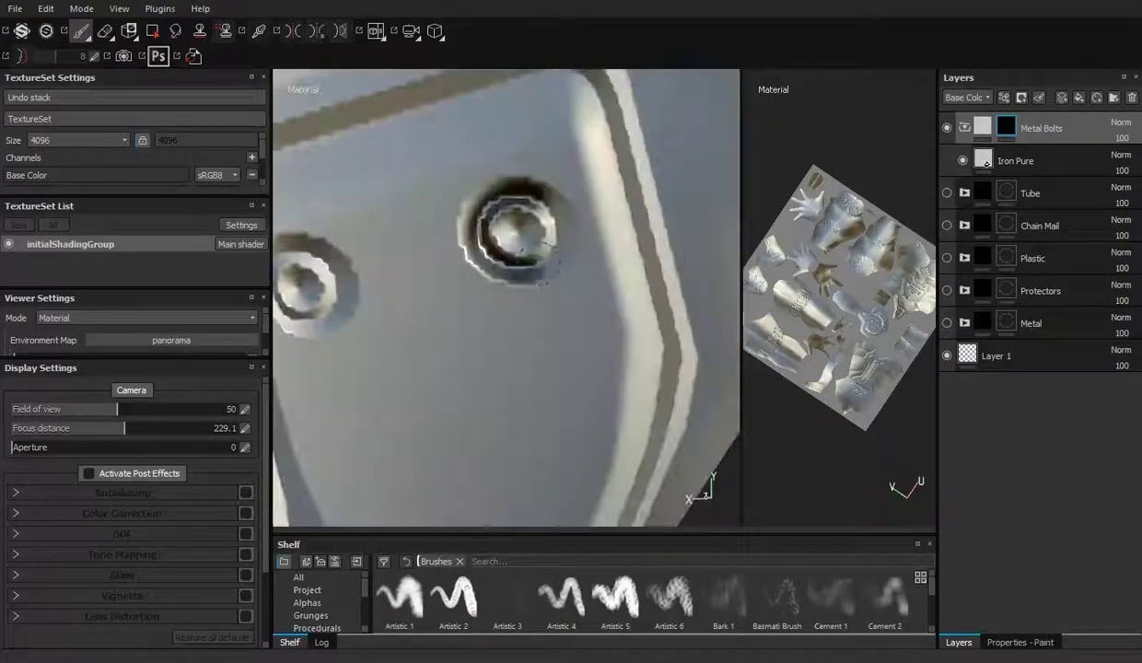
{"action": "left_click_drag", "start_coordinate": [569, 201], "coordinate": [468, 232], "text": "alt"}
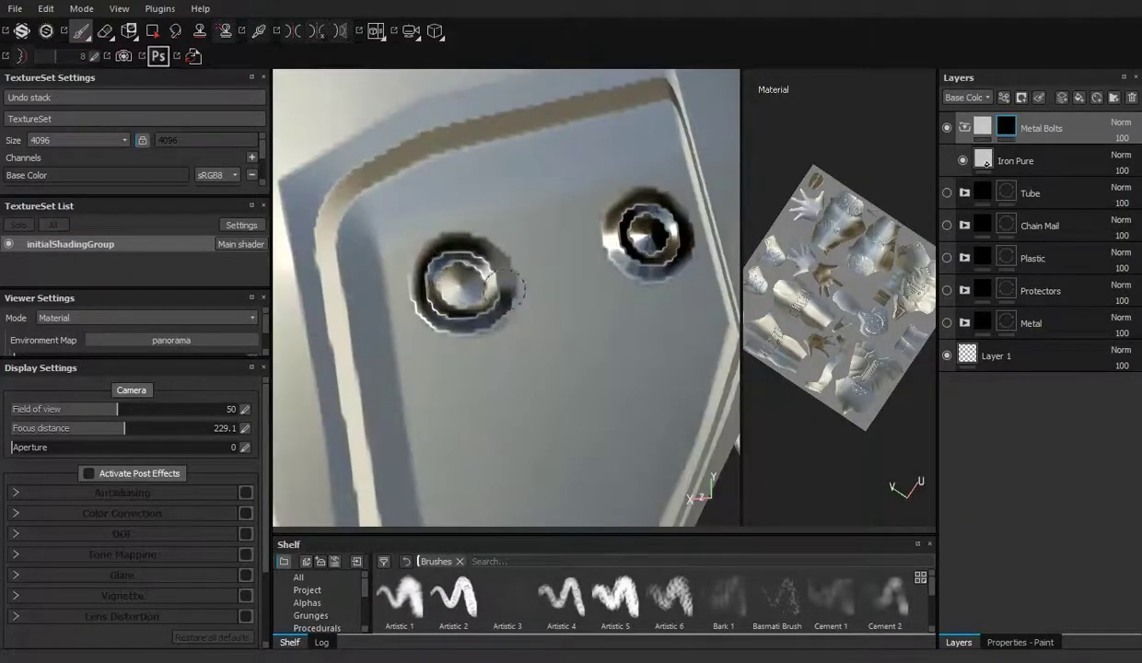
{"action": "mouse_move", "coordinate": [492, 437]}
{"action": "left_mouse_down", "text": "alt"}
{"action": "mouse_move", "coordinate": [410, 277]}
{"action": "mouse_move", "coordinate": [447, 262]}
{"action": "mouse_move", "coordinate": [437, 236]}
{"action": "mouse_move", "coordinate": [498, 231]}
{"action": "mouse_move", "coordinate": [538, 262]}
{"action": "left_mouse_up", "text": "alt"}
Paint Iron Pure metal around the rims of three neighbouring knee bolt rings.
{"action": "scroll", "coordinate": [443, 244], "scroll_direction": "down", "scroll_amount": 10}
{"action": "scroll", "coordinate": [498, 230], "scroll_direction": "up", "scroll_amount": 10}
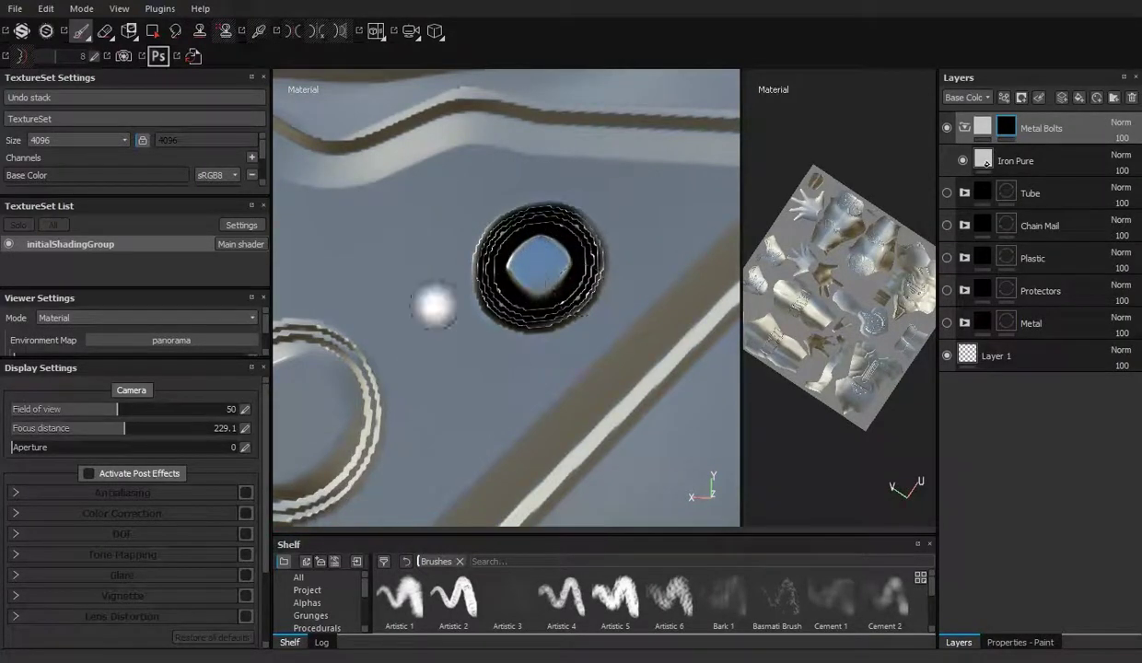
{"action": "middle_click_drag", "start_coordinate": [433, 308], "coordinate": [636, 211], "text": "alt"}
{"action": "mouse_move", "coordinate": [426, 277]}
{"action": "left_mouse_down"}
{"action": "mouse_move", "coordinate": [479, 396]}
{"action": "mouse_move", "coordinate": [603, 304]}
{"action": "mouse_move", "coordinate": [519, 286]}
{"action": "left_mouse_up"}
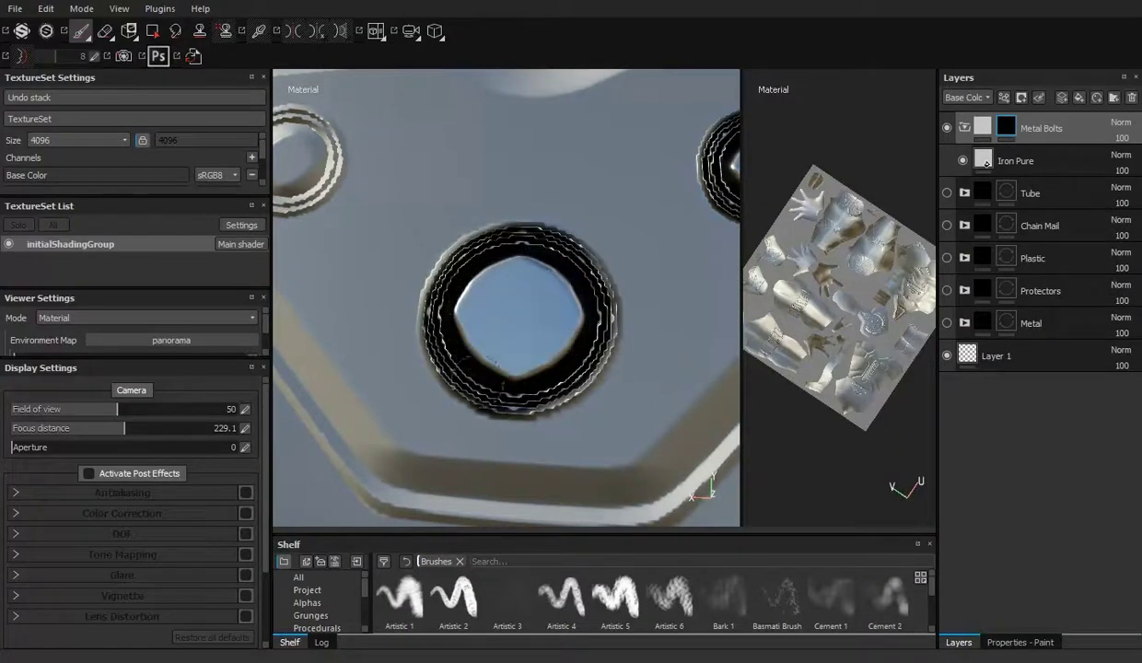
{"action": "middle_click_drag", "start_coordinate": [518, 360], "coordinate": [691, 530], "text": "alt"}
{"action": "mouse_move", "coordinate": [516, 277]}
{"action": "left_mouse_down"}
{"action": "mouse_move", "coordinate": [387, 304]}
{"action": "mouse_move", "coordinate": [506, 286]}
{"action": "mouse_move", "coordinate": [465, 369]}
{"action": "left_mouse_up"}
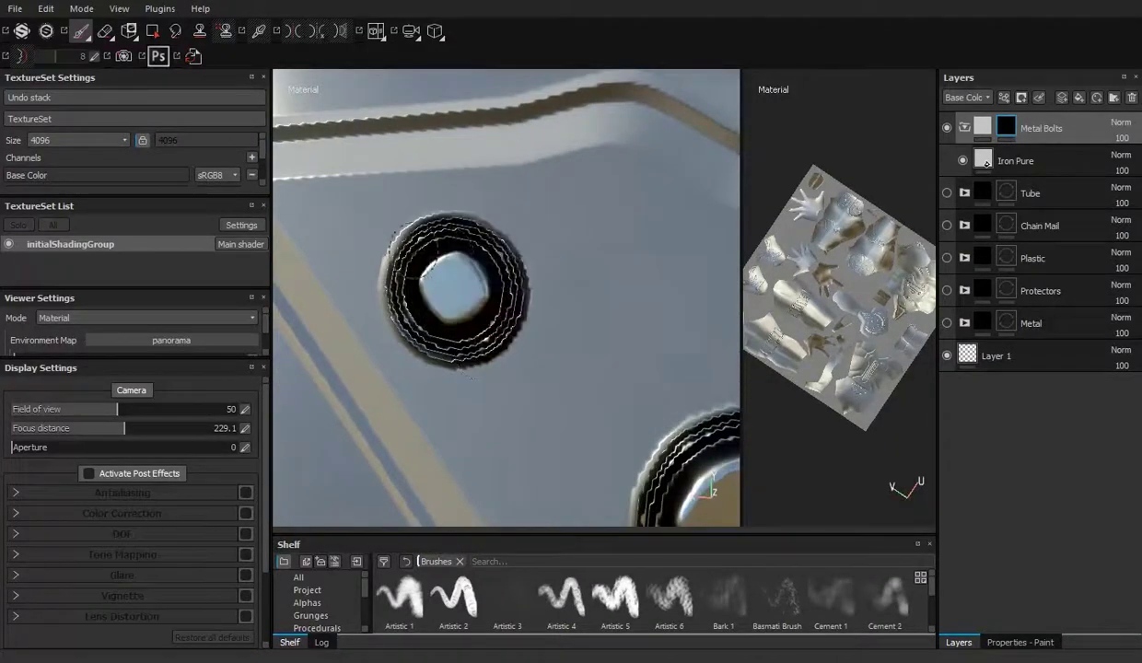
{"action": "scroll", "coordinate": [445, 290], "scroll_direction": "down", "scroll_amount": 5}
{"action": "middle_click_drag", "start_coordinate": [486, 442], "coordinate": [458, 273], "text": "alt"}
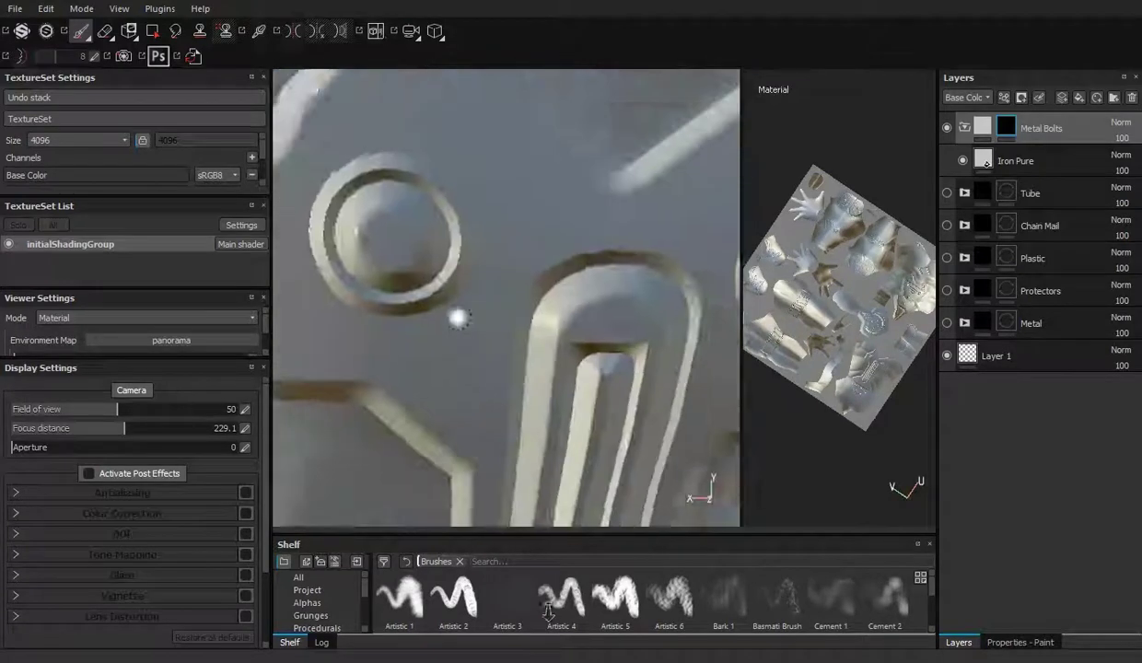
{"action": "scroll", "coordinate": [458, 273], "scroll_direction": "up", "scroll_amount": 5}
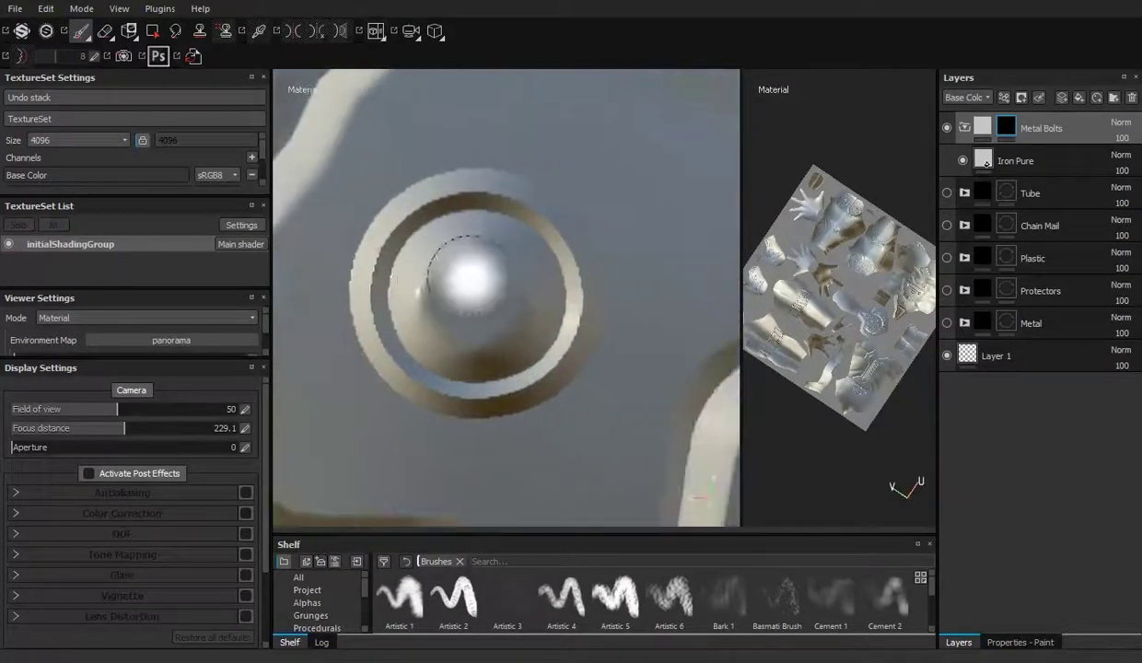
{"action": "mouse_move", "coordinate": [465, 265]}
{"action": "left_mouse_down"}
{"action": "mouse_move", "coordinate": [374, 293]}
{"action": "mouse_move", "coordinate": [405, 369]}
{"action": "mouse_move", "coordinate": [459, 219]}
{"action": "left_mouse_up"}
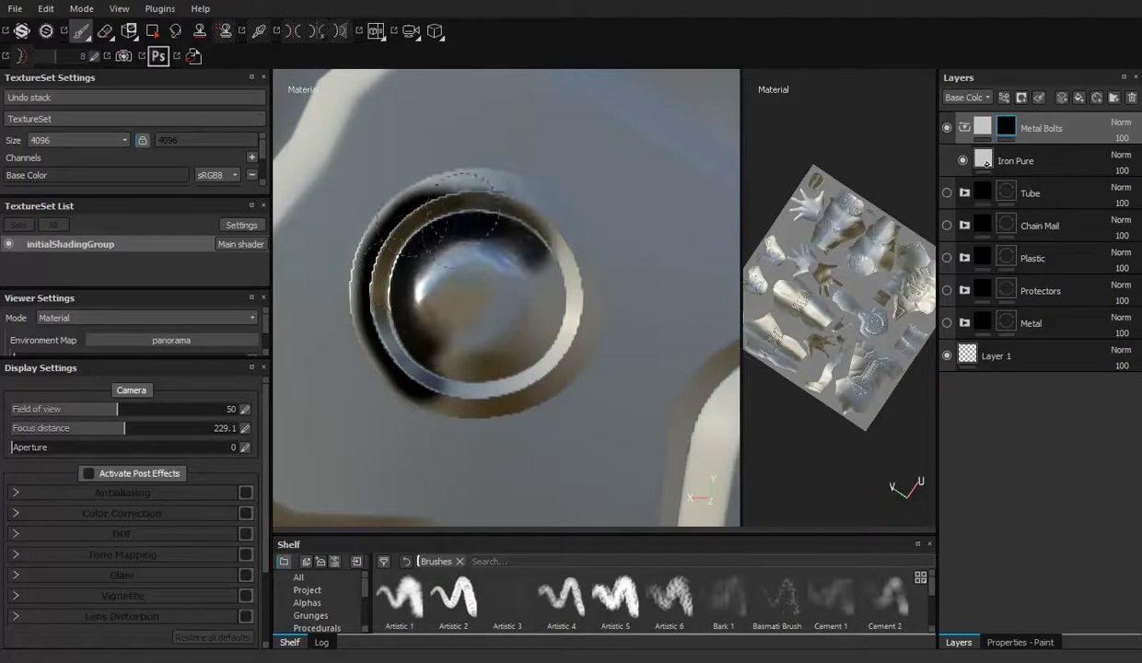
{"action": "mouse_move", "coordinate": [461, 379]}
{"action": "left_mouse_down"}
{"action": "mouse_move", "coordinate": [558, 318]}
{"action": "mouse_move", "coordinate": [497, 179]}
{"action": "mouse_move", "coordinate": [529, 277]}
{"action": "mouse_move", "coordinate": [412, 354]}
{"action": "mouse_move", "coordinate": [375, 241]}
{"action": "mouse_move", "coordinate": [378, 405]}
{"action": "mouse_move", "coordinate": [553, 378]}
{"action": "mouse_move", "coordinate": [397, 208]}
{"action": "mouse_move", "coordinate": [370, 410]}
{"action": "mouse_move", "coordinate": [544, 304]}
{"action": "mouse_move", "coordinate": [456, 364]}
{"action": "left_mouse_up"}
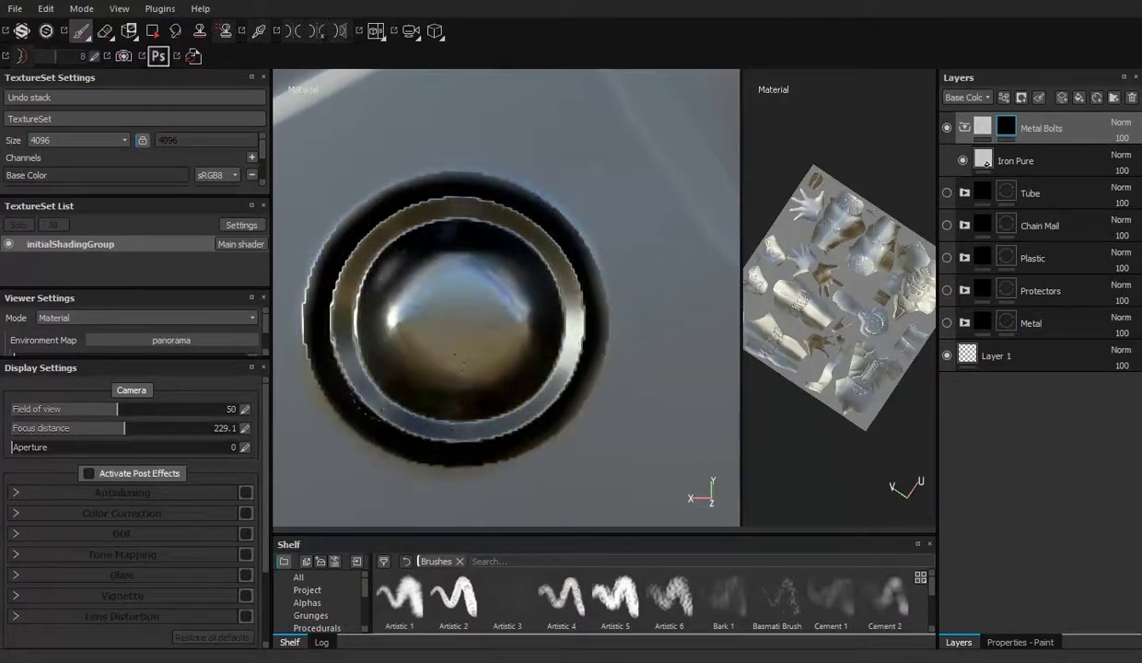
Paint the bracket loop's top-left curve and inner right arm with metal.
{"action": "middle_click_drag", "start_coordinate": [516, 350], "coordinate": [461, 184], "text": "alt"}
{"action": "mouse_move", "coordinate": [493, 138]}
{"action": "left_mouse_down"}
{"action": "mouse_move", "coordinate": [429, 156]}
{"action": "mouse_move", "coordinate": [516, 119]}
{"action": "mouse_move", "coordinate": [599, 203]}
{"action": "mouse_move", "coordinate": [502, 148]}
{"action": "mouse_move", "coordinate": [426, 277]}
{"action": "mouse_move", "coordinate": [523, 268]}
{"action": "mouse_move", "coordinate": [468, 198]}
{"action": "left_mouse_up"}
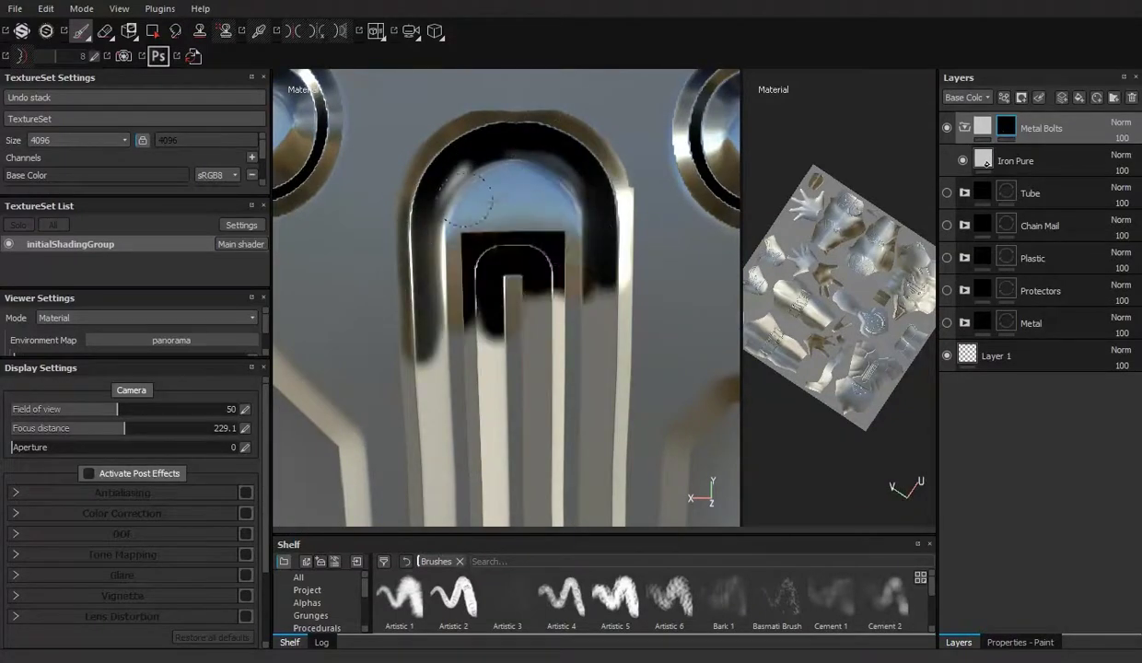
{"action": "mouse_move", "coordinate": [584, 314]}
{"action": "left_mouse_down"}
{"action": "mouse_move", "coordinate": [595, 350]}
{"action": "mouse_move", "coordinate": [581, 405]}
{"action": "mouse_move", "coordinate": [428, 378]}
{"action": "left_mouse_up"}
Paint dark metal across the bracket's lower middle and down its fingers.
{"action": "mouse_move", "coordinate": [433, 443]}
{"action": "left_mouse_down"}
{"action": "mouse_move", "coordinate": [479, 410]}
{"action": "mouse_move", "coordinate": [441, 198]}
{"action": "left_mouse_up"}
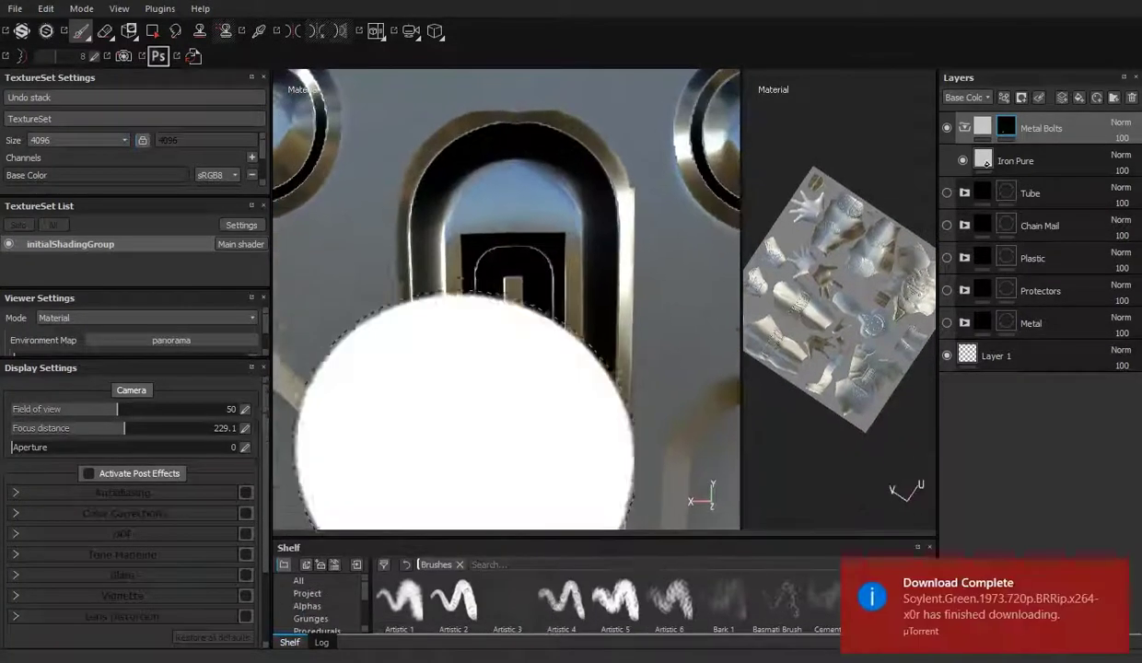
{"action": "mouse_move", "coordinate": [396, 488]}
{"action": "right_mouse_down", "text": "ctrl"}
{"action": "mouse_move", "coordinate": [479, 290]}
{"action": "mouse_move", "coordinate": [458, 216]}
{"action": "right_mouse_up", "text": "ctrl"}
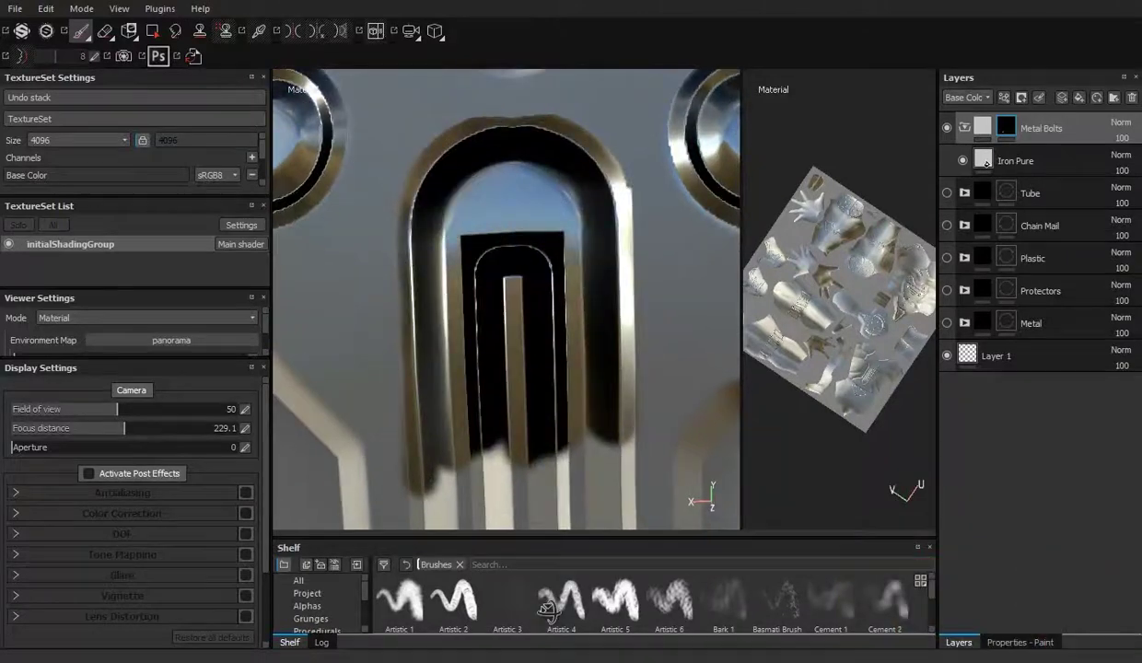
{"action": "mouse_move", "coordinate": [470, 147]}
{"action": "left_mouse_down", "text": "alt"}
{"action": "mouse_move", "coordinate": [545, 373]}
{"action": "mouse_move", "coordinate": [419, 380]}
{"action": "left_mouse_up", "text": "alt"}
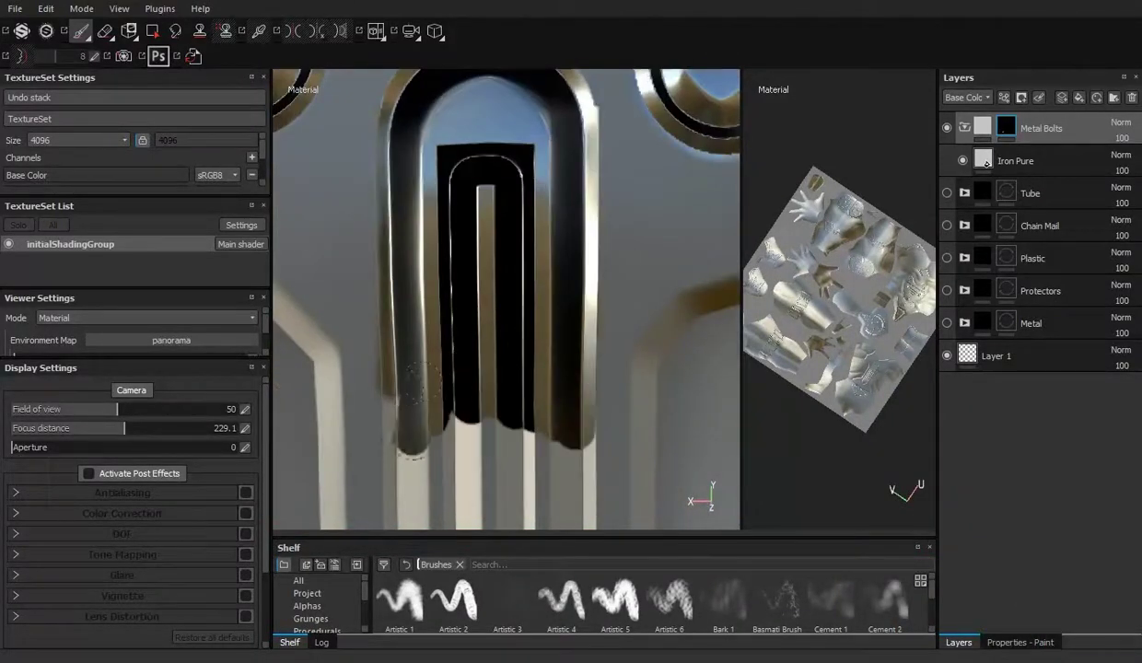
{"action": "mouse_move", "coordinate": [406, 477]}
{"action": "left_mouse_down"}
{"action": "mouse_move", "coordinate": [557, 460]}
{"action": "mouse_move", "coordinate": [497, 362]}
{"action": "mouse_move", "coordinate": [411, 383]}
{"action": "left_mouse_up"}
{"action": "mouse_move", "coordinate": [419, 451]}
{"action": "left_mouse_down"}
{"action": "mouse_move", "coordinate": [562, 419]}
{"action": "mouse_move", "coordinate": [535, 247]}
{"action": "left_mouse_up"}
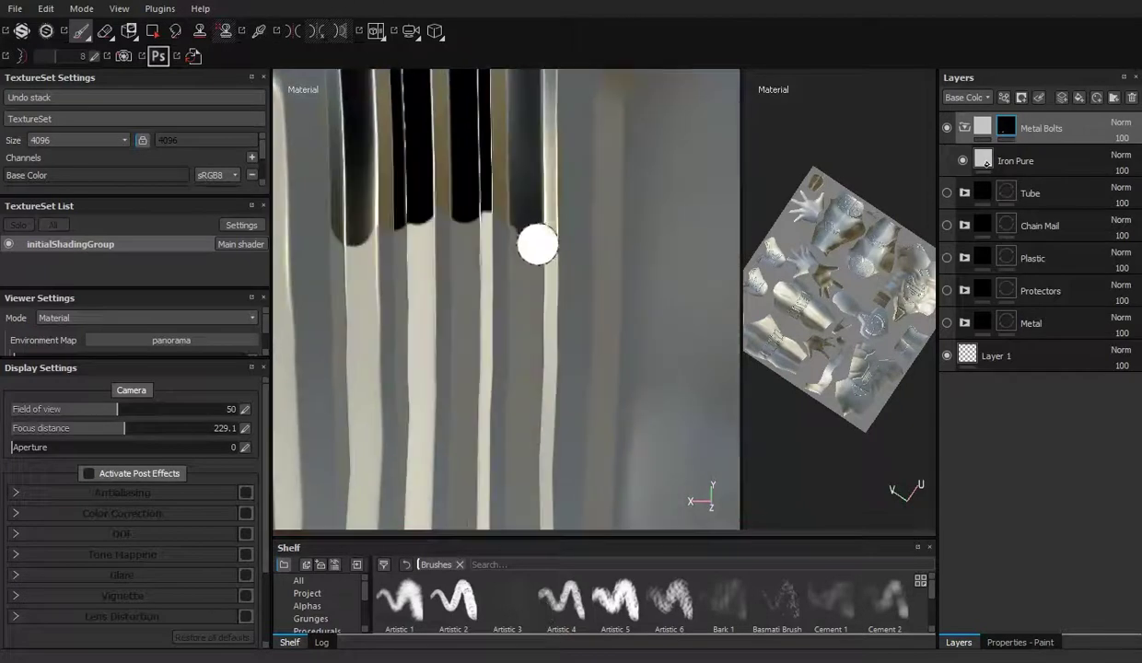
{"action": "mouse_move", "coordinate": [532, 459]}
{"action": "left_mouse_down"}
{"action": "mouse_move", "coordinate": [484, 237]}
{"action": "mouse_move", "coordinate": [364, 277]}
{"action": "left_mouse_up"}
{"action": "mouse_move", "coordinate": [349, 217]}
{"action": "left_mouse_down"}
{"action": "mouse_move", "coordinate": [357, 462]}
{"action": "mouse_move", "coordinate": [455, 391]}
{"action": "mouse_move", "coordinate": [414, 350]}
{"action": "mouse_move", "coordinate": [497, 216]}
{"action": "left_mouse_up"}
Darken the lower fingers and U-shaped opening edges, then bring up the paint brush settings.
{"action": "left_click_drag", "start_coordinate": [545, 377], "coordinate": [534, 378], "text": "alt"}
{"action": "left_click_drag", "start_coordinate": [393, 323], "coordinate": [388, 426]}
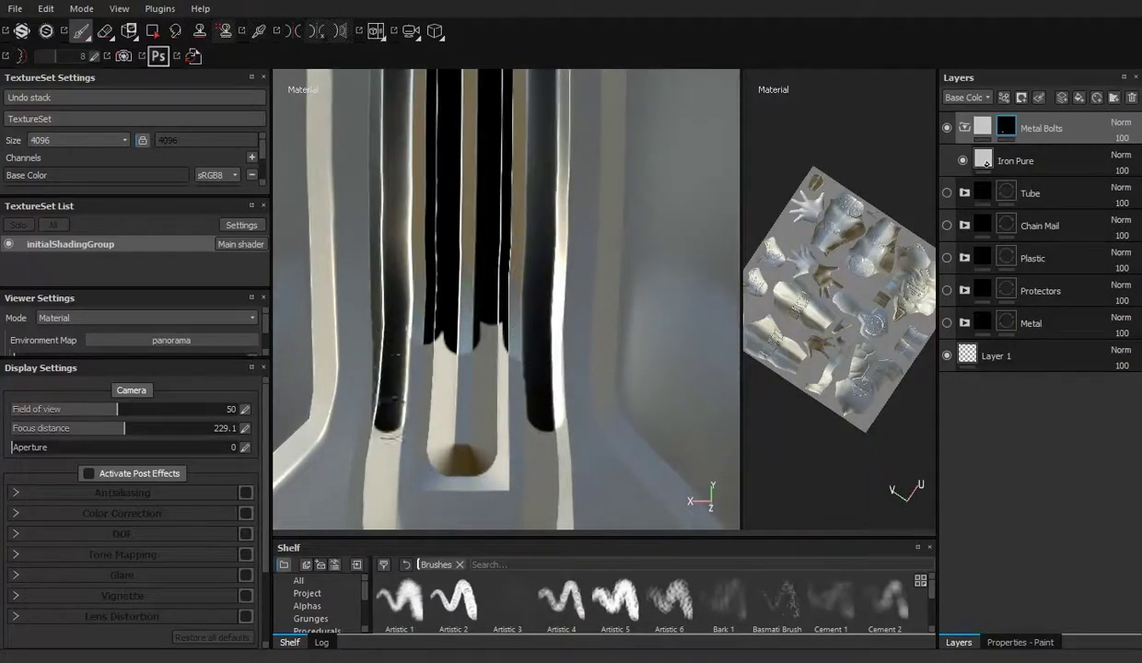
{"action": "mouse_move", "coordinate": [385, 336]}
{"action": "left_mouse_down"}
{"action": "mouse_move", "coordinate": [461, 424]}
{"action": "mouse_move", "coordinate": [433, 285]}
{"action": "mouse_move", "coordinate": [401, 364]}
{"action": "left_mouse_up"}
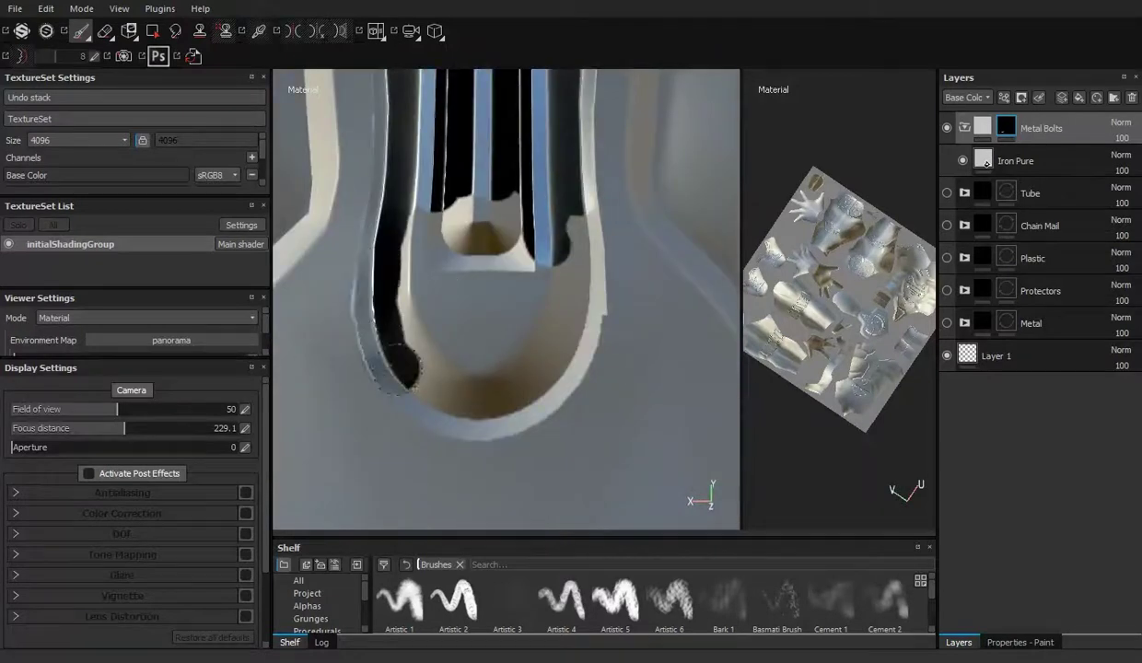
{"action": "mouse_move", "coordinate": [459, 403]}
{"action": "left_mouse_down"}
{"action": "mouse_move", "coordinate": [543, 359]}
{"action": "mouse_move", "coordinate": [566, 198]}
{"action": "mouse_move", "coordinate": [433, 212]}
{"action": "mouse_move", "coordinate": [474, 404]}
{"action": "left_mouse_up"}
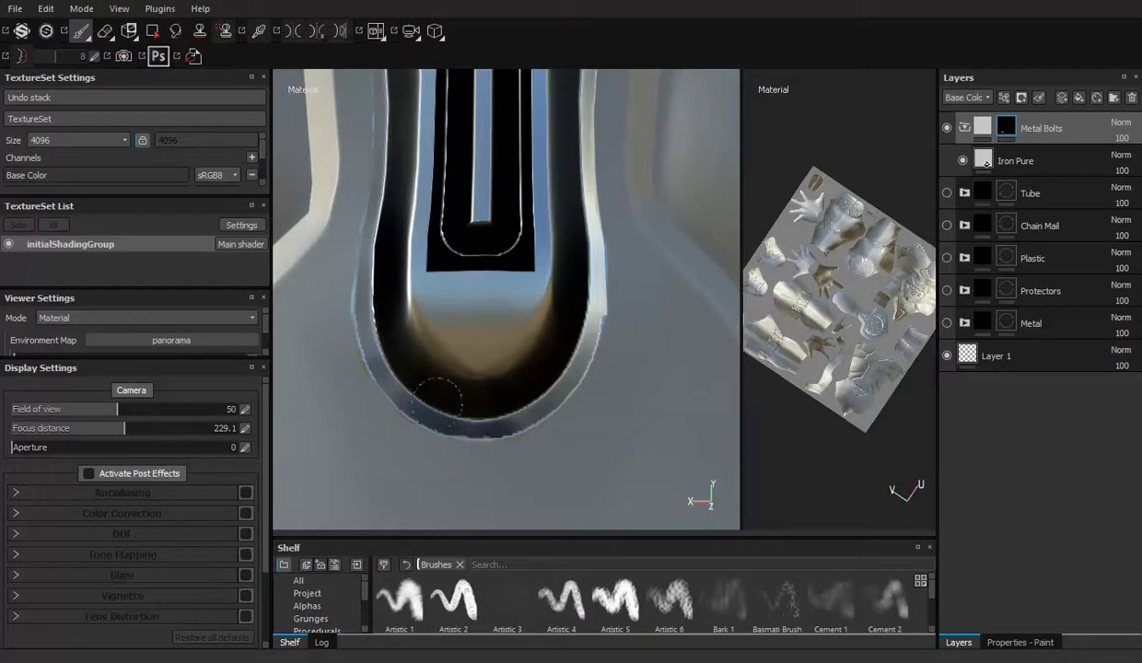
{"action": "key", "text": "1"}
{"action": "left_click", "coordinate": [328, 291]}
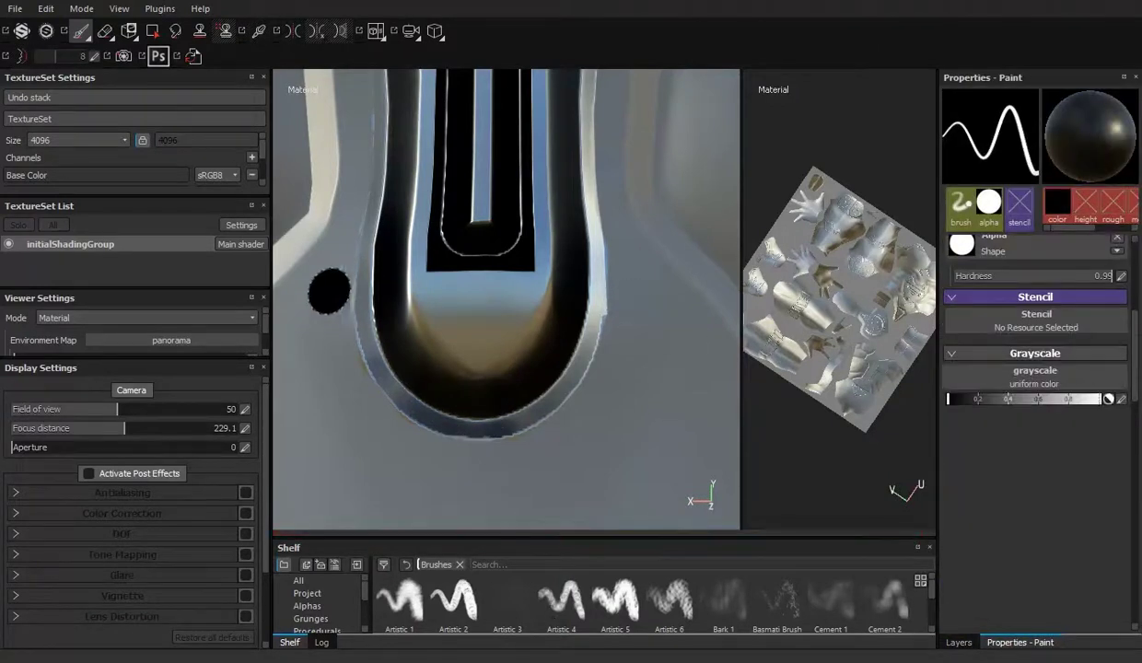
{"action": "left_click", "coordinate": [460, 496]}
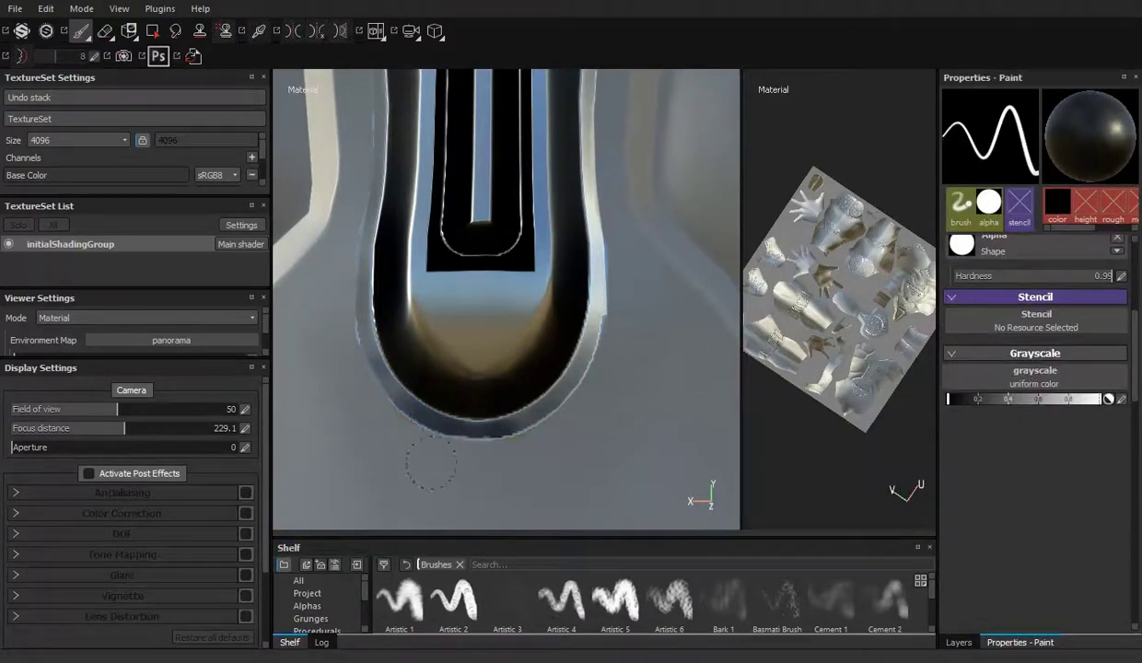
{"action": "scroll", "coordinate": [431, 463], "scroll_direction": "down", "scroll_amount": 5}
{"action": "scroll", "coordinate": [417, 258], "scroll_direction": "up", "scroll_amount": 5}
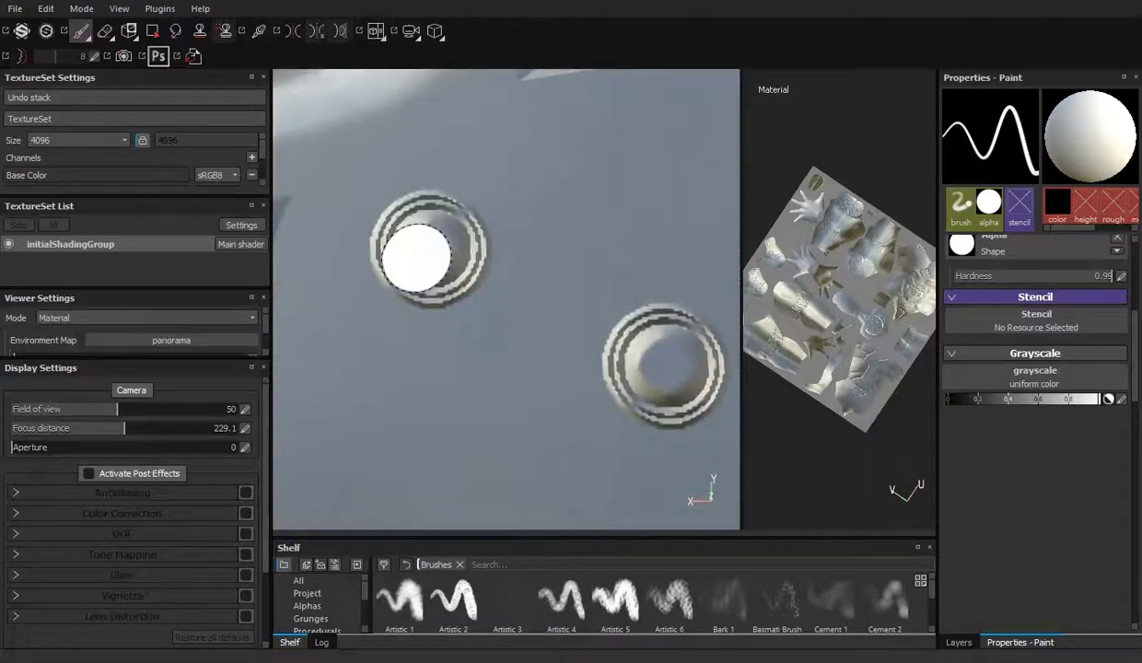
{"action": "scroll", "coordinate": [417, 258], "scroll_direction": "up", "scroll_amount": 2}
Swap the paint colour to white, enlarge the brush, and paint a full metal ring around a stud.
{"action": "key", "text": "x"}
{"action": "right_click_drag", "start_coordinate": [416, 258], "coordinate": [498, 267], "text": "ctrl"}
{"action": "mouse_move", "coordinate": [420, 284]}
{"action": "left_mouse_down", "text": "alt"}
{"action": "mouse_move", "coordinate": [408, 242]}
{"action": "mouse_move", "coordinate": [417, 297]}
{"action": "mouse_move", "coordinate": [326, 255]}
{"action": "mouse_move", "coordinate": [505, 323]}
{"action": "left_mouse_up", "text": "alt"}
{"action": "scroll", "coordinate": [416, 260], "scroll_direction": "down", "scroll_amount": 3}
{"action": "scroll", "coordinate": [415, 259], "scroll_direction": "down", "scroll_amount": 3}
{"action": "left_click_drag", "start_coordinate": [416, 259], "coordinate": [471, 301], "text": "alt"}
{"action": "scroll", "coordinate": [563, 368], "scroll_direction": "up", "scroll_amount": 3}
{"action": "mouse_move", "coordinate": [562, 369]}
{"action": "left_mouse_down", "text": "alt"}
{"action": "mouse_move", "coordinate": [522, 316]}
{"action": "mouse_move", "coordinate": [516, 343]}
{"action": "mouse_move", "coordinate": [529, 339]}
{"action": "mouse_move", "coordinate": [435, 326]}
{"action": "mouse_move", "coordinate": [467, 281]}
{"action": "mouse_move", "coordinate": [469, 299]}
{"action": "mouse_move", "coordinate": [518, 283]}
{"action": "mouse_move", "coordinate": [497, 244]}
{"action": "left_mouse_up", "text": "alt"}
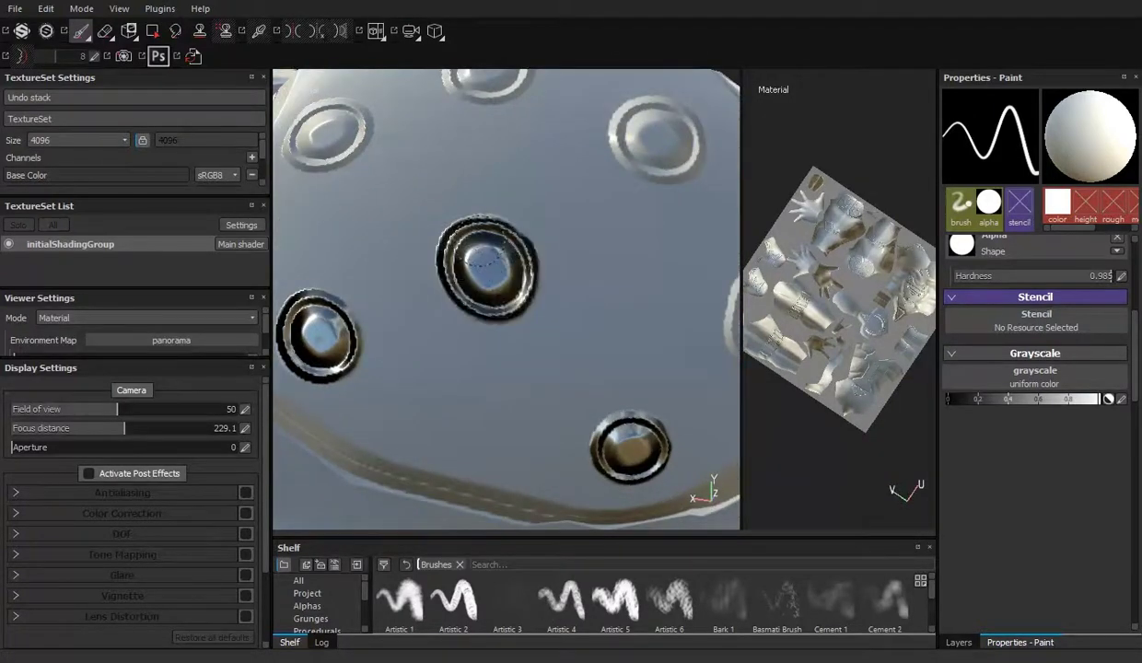
{"action": "mouse_move", "coordinate": [488, 276]}
{"action": "left_mouse_down", "text": "alt"}
{"action": "mouse_move", "coordinate": [515, 314]}
{"action": "mouse_move", "coordinate": [569, 317]}
{"action": "mouse_move", "coordinate": [573, 330]}
{"action": "mouse_move", "coordinate": [542, 276]}
{"action": "mouse_move", "coordinate": [548, 213]}
{"action": "left_mouse_up", "text": "alt"}
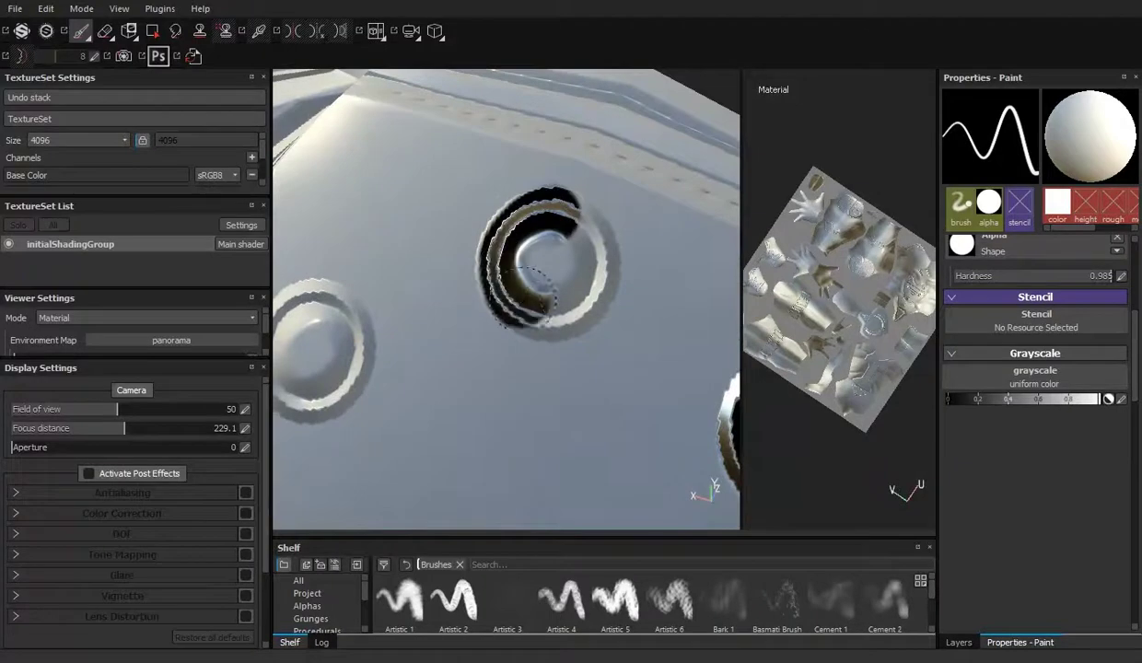
{"action": "left_click_drag", "start_coordinate": [530, 293], "coordinate": [576, 240]}
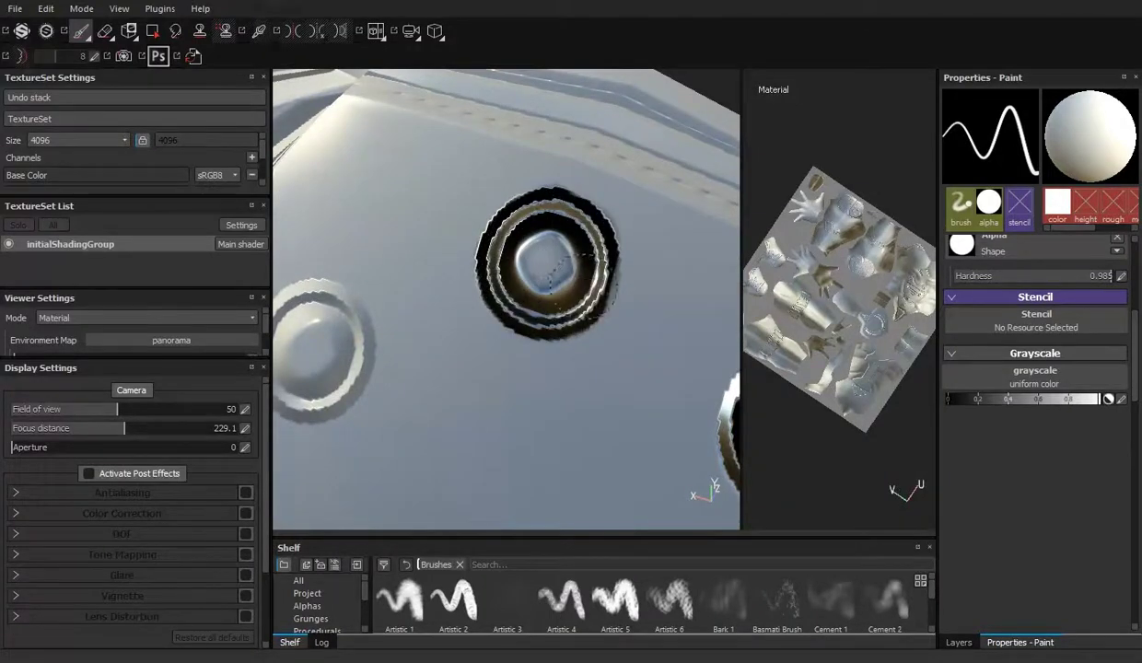
{"action": "mouse_move", "coordinate": [541, 286]}
{"action": "left_mouse_down", "text": "alt"}
{"action": "mouse_move", "coordinate": [459, 302]}
{"action": "mouse_move", "coordinate": [456, 352]}
{"action": "mouse_move", "coordinate": [571, 304]}
{"action": "mouse_move", "coordinate": [405, 304]}
{"action": "left_mouse_up", "text": "alt"}
Frame the suit, zoom onto the shoulder plate, and paint metal around a stud's lower rim.
{"action": "key", "text": "f"}
{"action": "scroll", "coordinate": [508, 314], "scroll_direction": "up", "scroll_amount": 5}
{"action": "scroll", "coordinate": [467, 283], "scroll_direction": "up", "scroll_amount": 2}
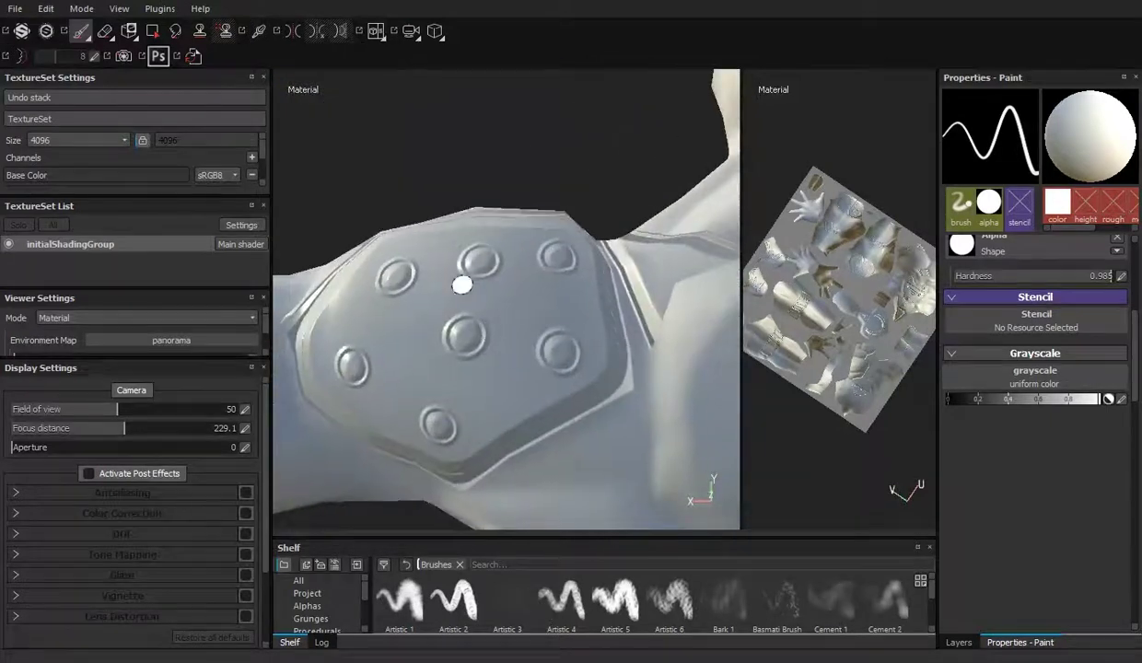
{"action": "left_click_drag", "start_coordinate": [467, 283], "coordinate": [512, 358], "text": "alt"}
{"action": "scroll", "coordinate": [545, 303], "scroll_direction": "up", "scroll_amount": 3}
{"action": "scroll", "coordinate": [546, 304], "scroll_direction": "up", "scroll_amount": 3}
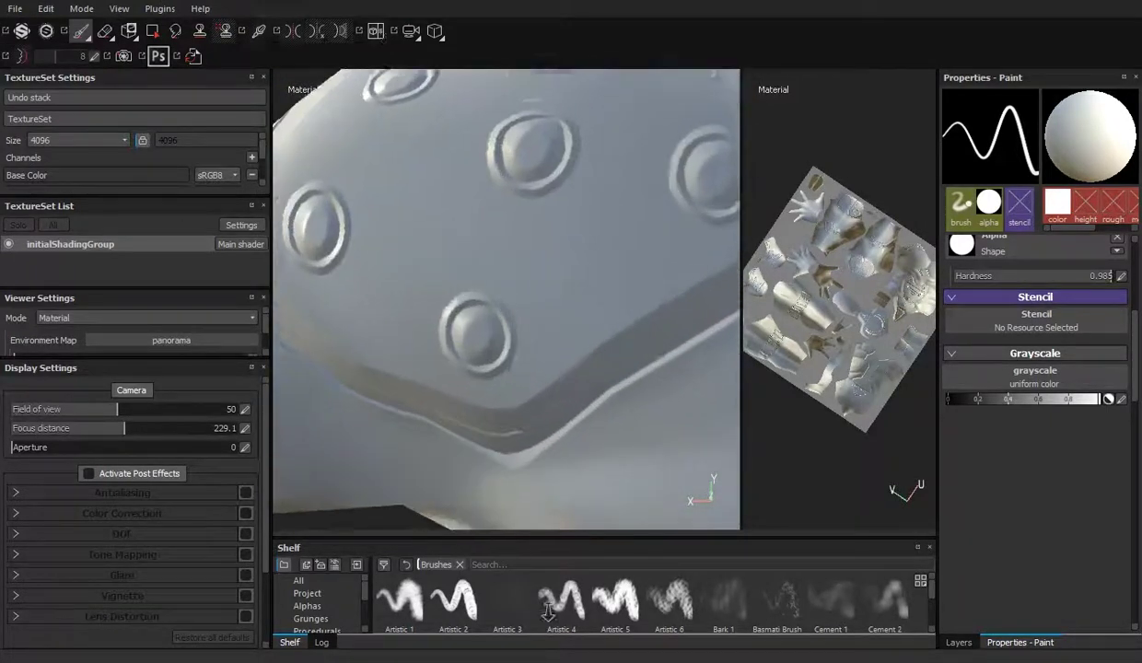
{"action": "scroll", "coordinate": [488, 313], "scroll_direction": "up", "scroll_amount": 3}
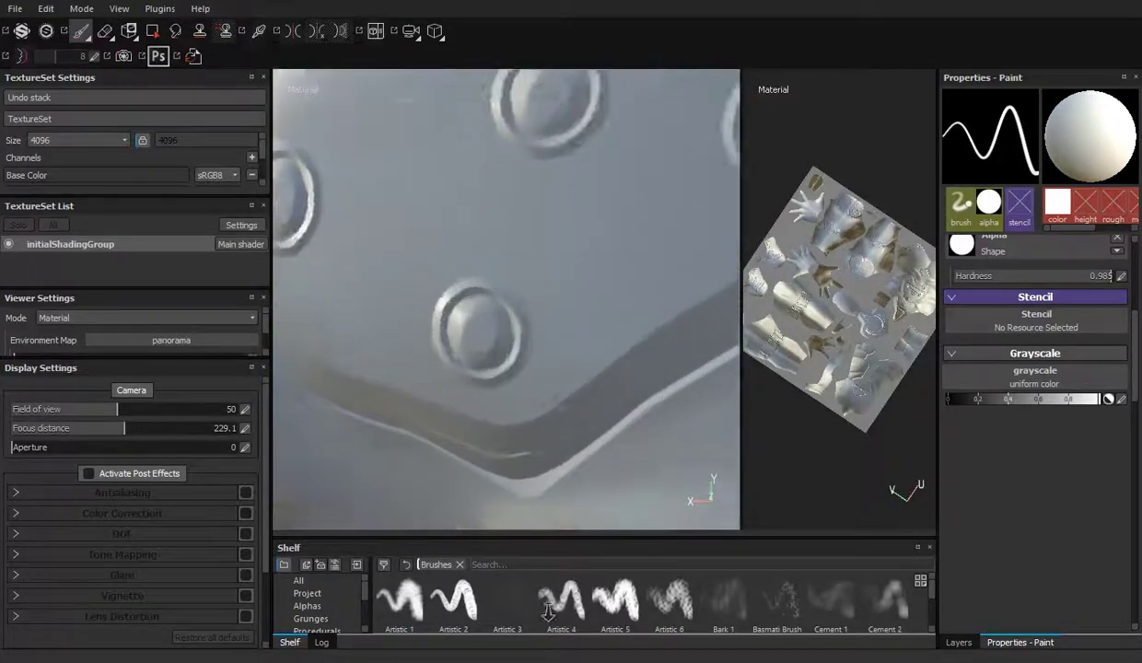
{"action": "scroll", "coordinate": [488, 313], "scroll_direction": "up", "scroll_amount": 3}
{"action": "left_click_drag", "start_coordinate": [440, 295], "coordinate": [502, 369]}
{"action": "scroll", "coordinate": [498, 313], "scroll_direction": "down", "scroll_amount": 3}
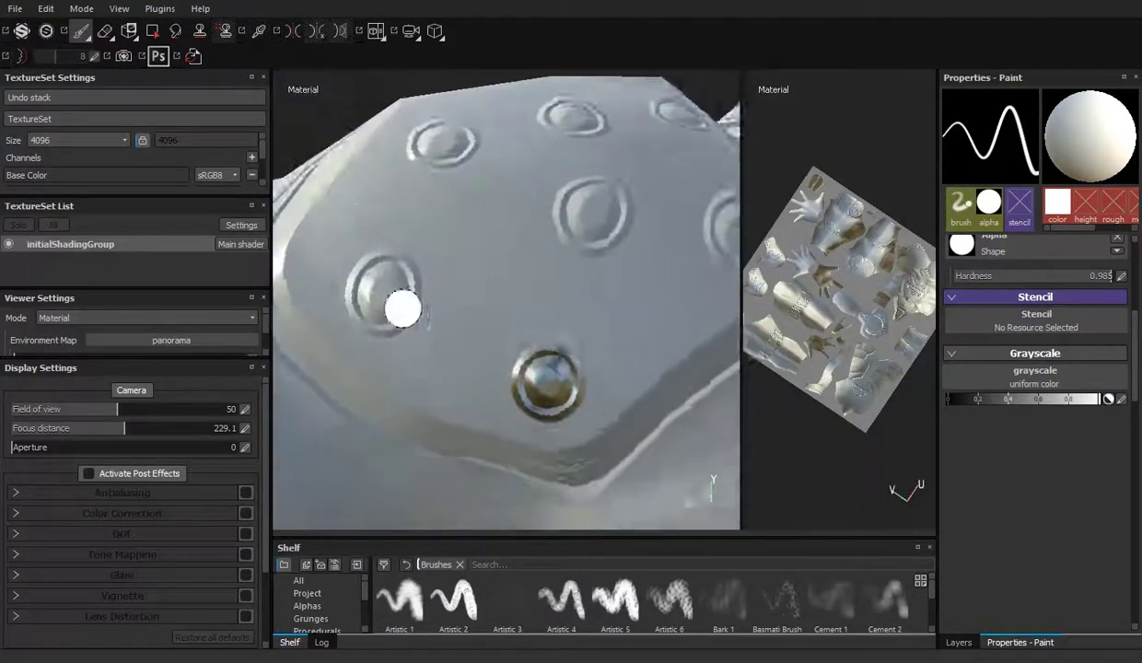
{"action": "scroll", "coordinate": [400, 309], "scroll_direction": "up", "scroll_amount": 3}
{"action": "left_click_drag", "start_coordinate": [459, 268], "coordinate": [485, 293]}
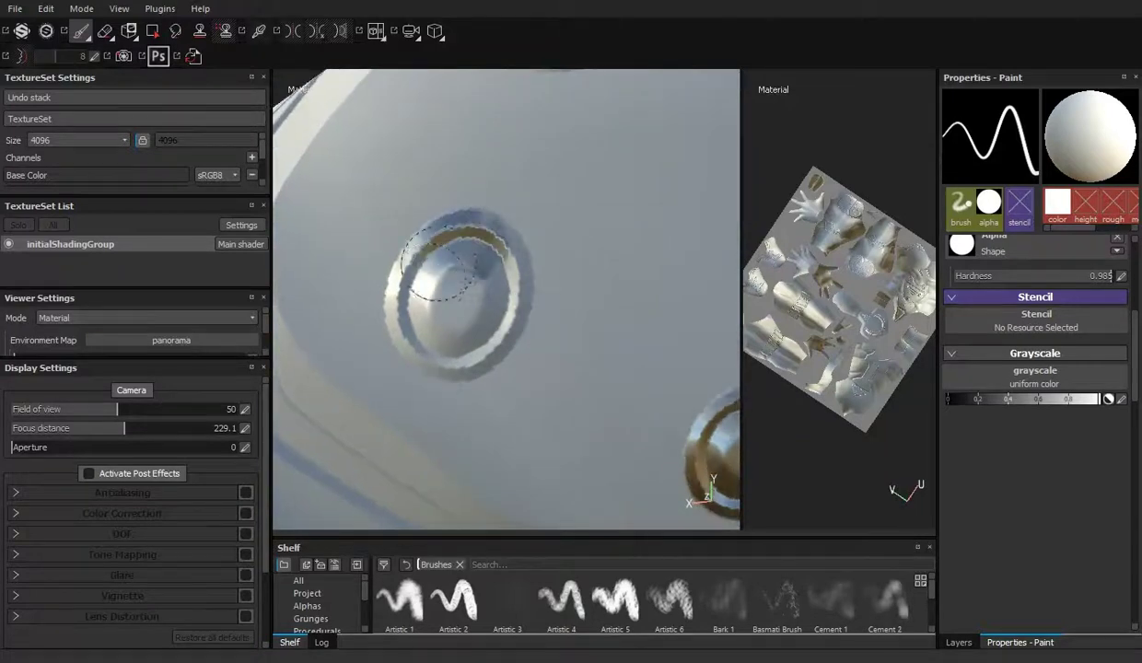
{"action": "scroll", "coordinate": [451, 295], "scroll_direction": "down", "scroll_amount": 3}
{"action": "scroll", "coordinate": [417, 283], "scroll_direction": "up", "scroll_amount": 1}
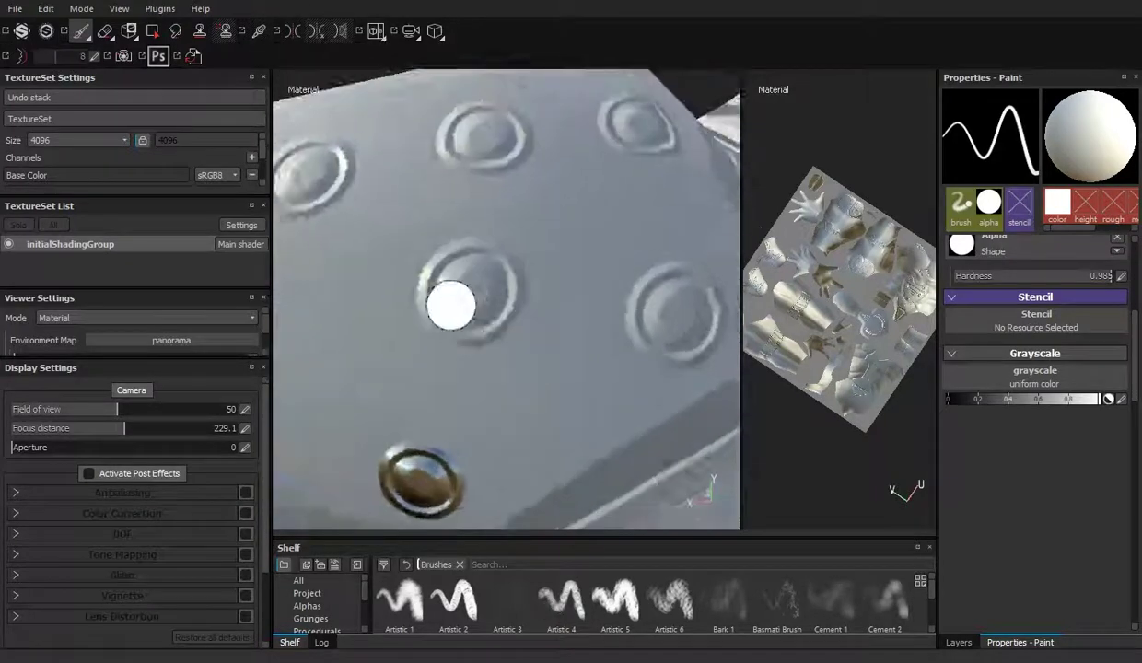
{"action": "scroll", "coordinate": [448, 305], "scroll_direction": "up", "scroll_amount": 2}
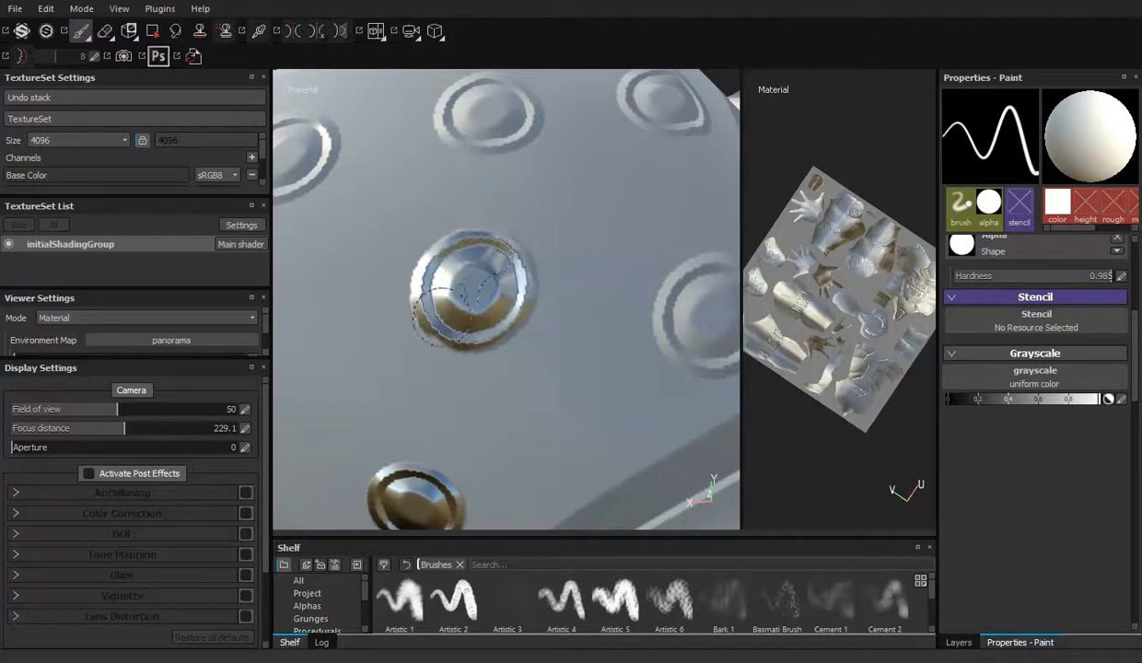
Orbit to an angled view of several studs and enlarge the brush to fit them.
{"action": "mouse_move", "coordinate": [493, 258]}
{"action": "left_mouse_down", "text": "alt"}
{"action": "mouse_move", "coordinate": [551, 295]}
{"action": "mouse_move", "coordinate": [704, 335]}
{"action": "left_mouse_up", "text": "alt"}
{"action": "scroll", "coordinate": [511, 217], "scroll_direction": "up", "scroll_amount": 2}
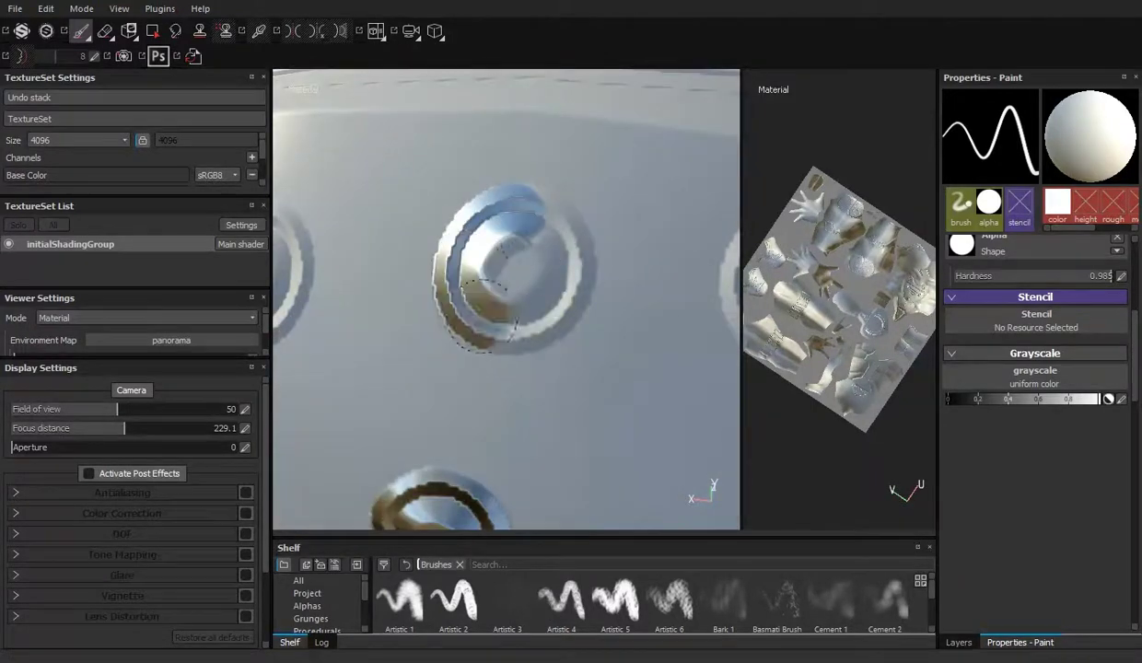
{"action": "left_click_drag", "start_coordinate": [519, 249], "coordinate": [414, 304], "text": "alt"}
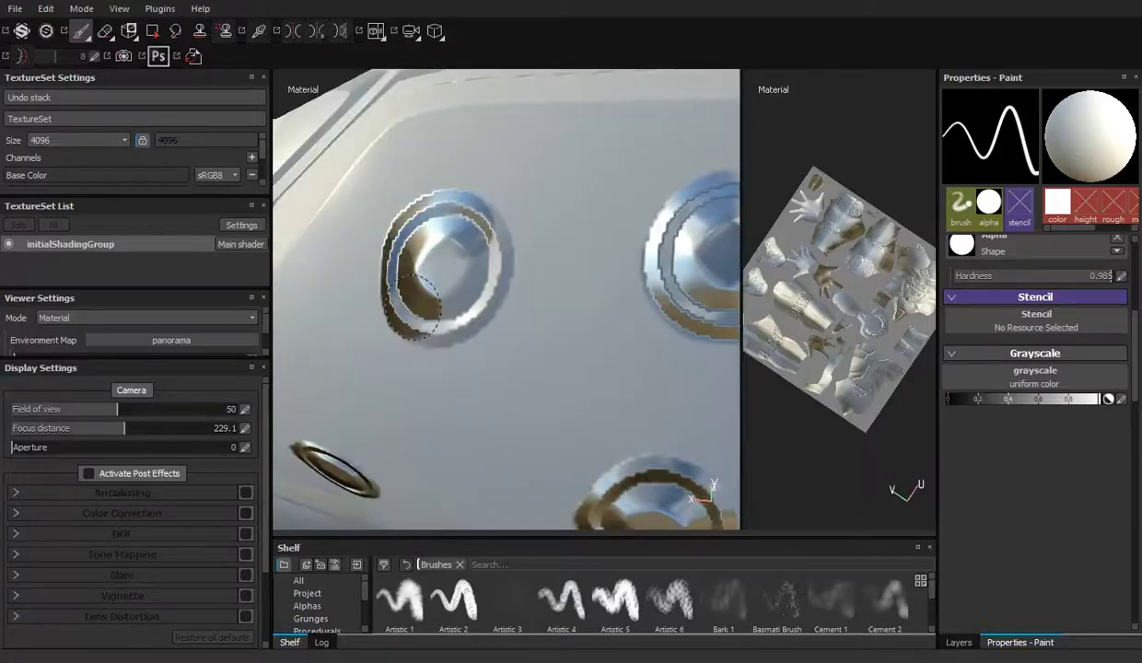
{"action": "mouse_move", "coordinate": [456, 267]}
{"action": "left_mouse_down", "text": "alt"}
{"action": "mouse_move", "coordinate": [447, 308]}
{"action": "mouse_move", "coordinate": [732, 504]}
{"action": "mouse_move", "coordinate": [543, 302]}
{"action": "left_mouse_up", "text": "alt"}
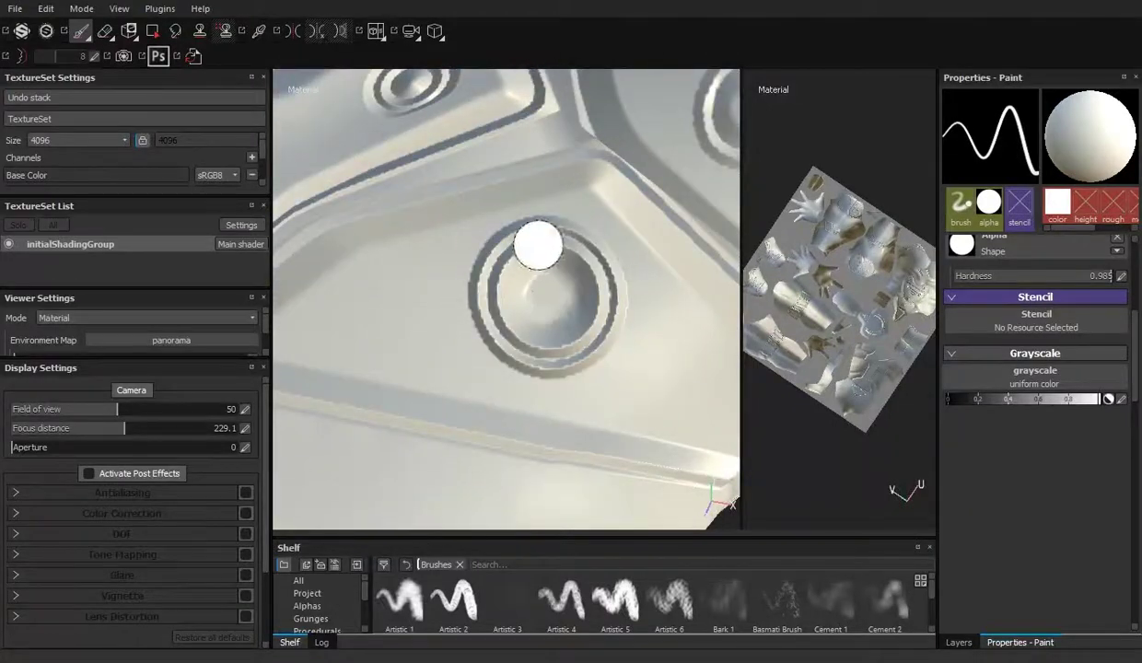
{"action": "left_click_drag", "start_coordinate": [538, 245], "coordinate": [543, 276], "text": "alt"}
{"action": "right_click_drag", "start_coordinate": [543, 277], "coordinate": [553, 296], "text": "ctrl"}
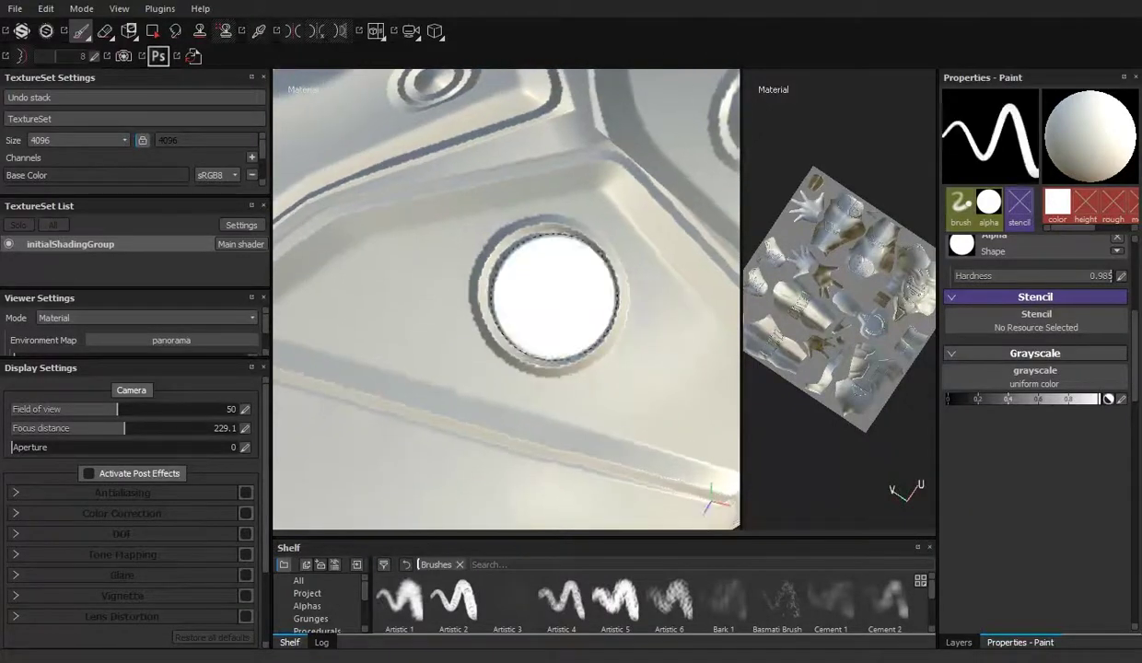
{"action": "mouse_move", "coordinate": [548, 295]}
{"action": "left_mouse_down", "text": "alt"}
{"action": "mouse_move", "coordinate": [651, 421]}
{"action": "mouse_move", "coordinate": [607, 339]}
{"action": "mouse_move", "coordinate": [461, 244]}
{"action": "mouse_move", "coordinate": [498, 225]}
{"action": "mouse_move", "coordinate": [478, 198]}
{"action": "mouse_move", "coordinate": [600, 294]}
{"action": "left_mouse_up", "text": "alt"}
Orbit back to the studded chest plate to see several studs at once.
{"action": "left_click_drag", "start_coordinate": [585, 376], "coordinate": [319, 433], "text": "alt"}
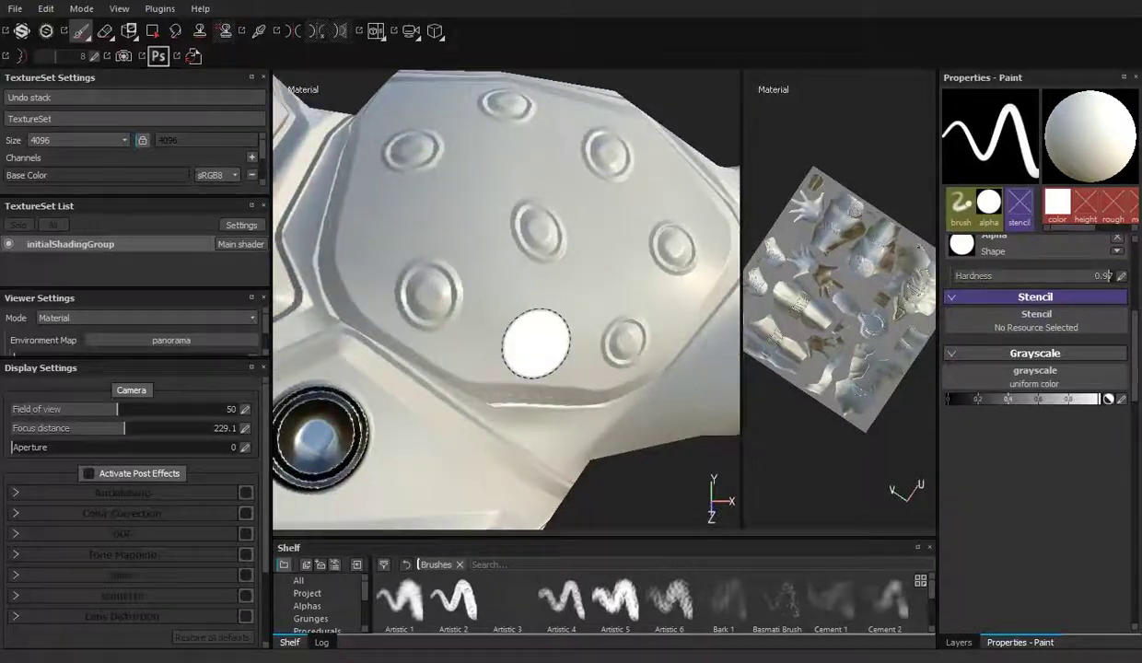
{"action": "scroll", "coordinate": [454, 291], "scroll_direction": "up", "scroll_amount": 5}
{"action": "left_click_drag", "start_coordinate": [459, 280], "coordinate": [544, 216], "text": "alt"}
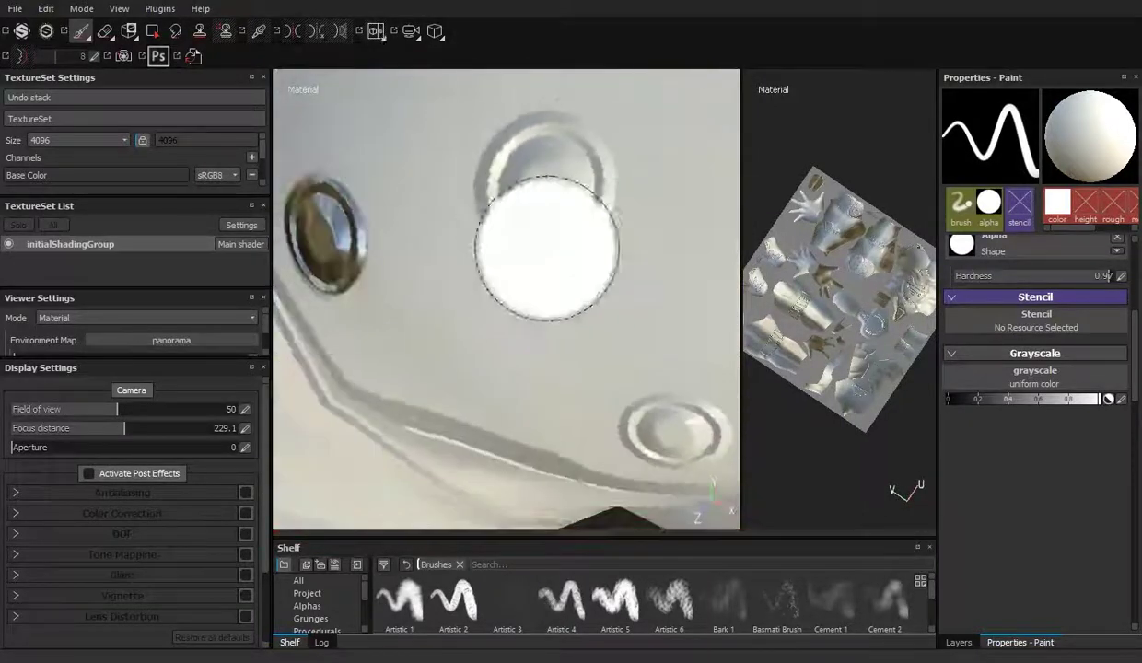
{"action": "mouse_move", "coordinate": [544, 148]}
{"action": "left_mouse_down", "text": "alt"}
{"action": "mouse_move", "coordinate": [516, 110]}
{"action": "mouse_move", "coordinate": [629, 387]}
{"action": "mouse_move", "coordinate": [433, 343]}
{"action": "mouse_move", "coordinate": [645, 383]}
{"action": "mouse_move", "coordinate": [469, 324]}
{"action": "mouse_move", "coordinate": [432, 326]}
{"action": "mouse_move", "coordinate": [420, 304]}
{"action": "mouse_move", "coordinate": [618, 204]}
{"action": "mouse_move", "coordinate": [378, 192]}
{"action": "mouse_move", "coordinate": [474, 293]}
{"action": "mouse_move", "coordinate": [480, 258]}
{"action": "left_mouse_up", "text": "alt"}
{"action": "scroll", "coordinate": [433, 344], "scroll_direction": "down", "scroll_amount": 3}
{"action": "scroll", "coordinate": [433, 343], "scroll_direction": "down", "scroll_amount": 3}
{"action": "scroll", "coordinate": [433, 343], "scroll_direction": "up", "scroll_amount": 5}
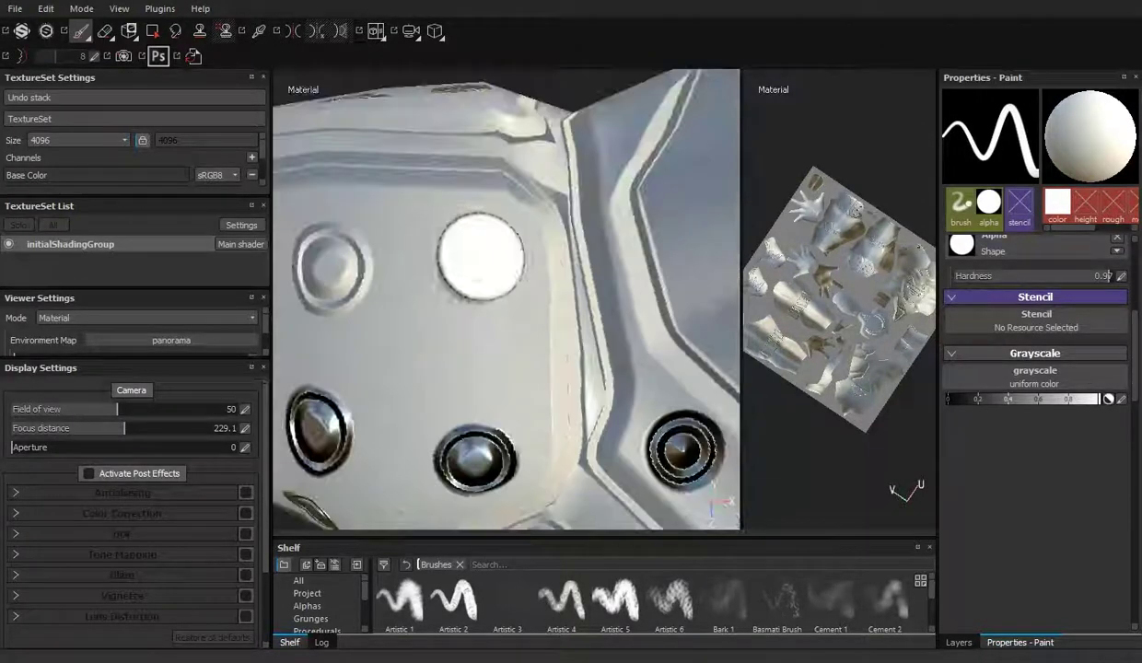
Pull back to a full-body front view, then close in on the triangular bolted plate and arm.
{"action": "mouse_move", "coordinate": [330, 313]}
{"action": "left_mouse_down", "text": "alt"}
{"action": "mouse_move", "coordinate": [553, 280]}
{"action": "mouse_move", "coordinate": [415, 302]}
{"action": "mouse_move", "coordinate": [423, 351]}
{"action": "left_mouse_up", "text": "alt"}
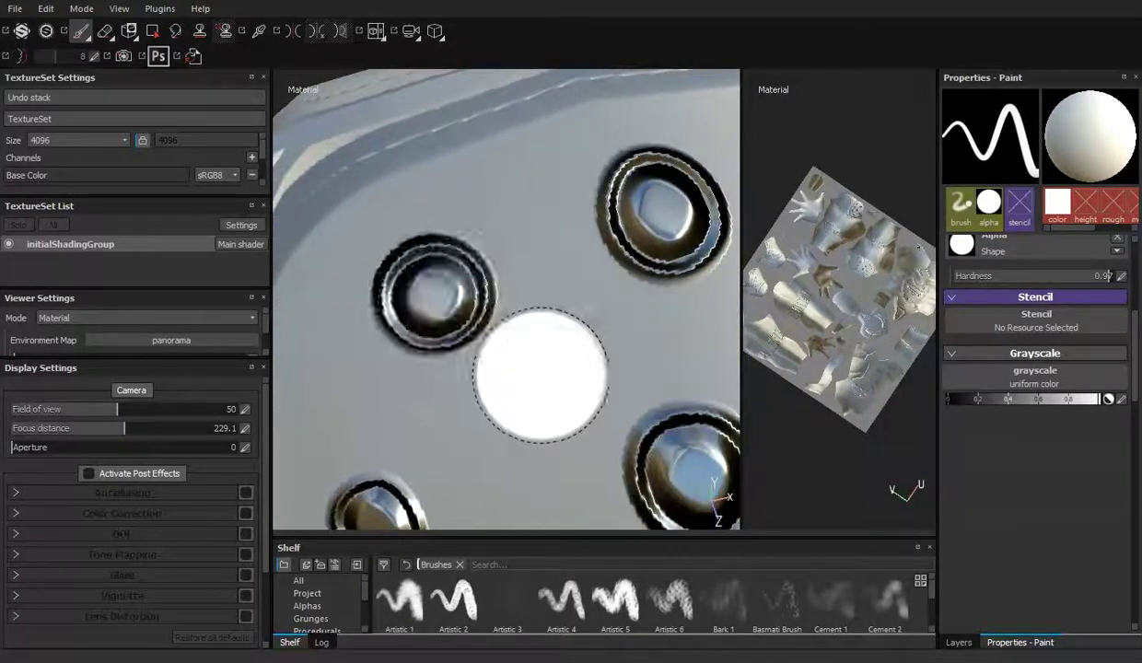
{"action": "right_click_drag", "start_coordinate": [422, 352], "coordinate": [689, 69], "text": "alt"}
{"action": "left_click_drag", "start_coordinate": [689, 69], "coordinate": [461, 304], "text": "alt"}
{"action": "scroll", "coordinate": [428, 327], "scroll_direction": "up", "scroll_amount": 5}
{"action": "scroll", "coordinate": [428, 327], "scroll_direction": "up", "scroll_amount": 3}
{"action": "scroll", "coordinate": [566, 350], "scroll_direction": "up", "scroll_amount": 5}
{"action": "scroll", "coordinate": [461, 269], "scroll_direction": "down", "scroll_amount": 3}
{"action": "scroll", "coordinate": [546, 274], "scroll_direction": "up", "scroll_amount": 3}
{"action": "mouse_move", "coordinate": [531, 275]}
{"action": "left_mouse_down", "text": "alt"}
{"action": "mouse_move", "coordinate": [555, 445]}
{"action": "mouse_move", "coordinate": [456, 198]}
{"action": "mouse_move", "coordinate": [537, 323]}
{"action": "mouse_move", "coordinate": [458, 242]}
{"action": "mouse_move", "coordinate": [425, 311]}
{"action": "mouse_move", "coordinate": [554, 248]}
{"action": "mouse_move", "coordinate": [441, 332]}
{"action": "mouse_move", "coordinate": [653, 209]}
{"action": "mouse_move", "coordinate": [591, 402]}
{"action": "mouse_move", "coordinate": [541, 326]}
{"action": "mouse_move", "coordinate": [477, 339]}
{"action": "mouse_move", "coordinate": [423, 241]}
{"action": "mouse_move", "coordinate": [429, 400]}
{"action": "mouse_move", "coordinate": [541, 395]}
{"action": "mouse_move", "coordinate": [533, 319]}
{"action": "mouse_move", "coordinate": [495, 351]}
{"action": "left_mouse_up", "text": "alt"}
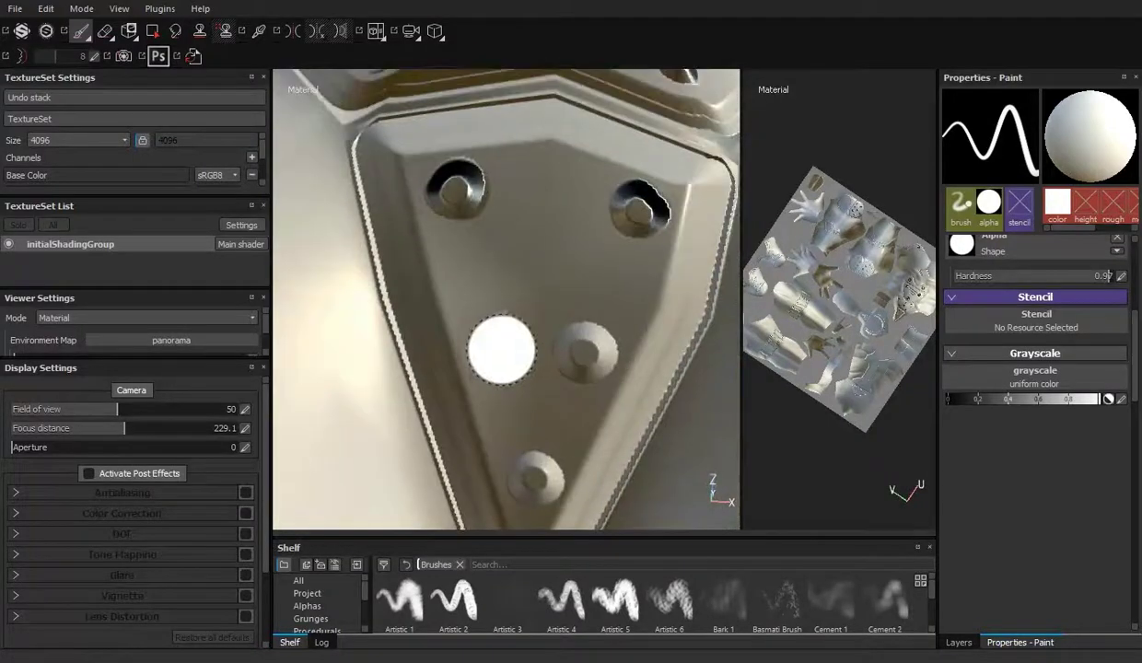
{"action": "left_click_drag", "start_coordinate": [586, 355], "coordinate": [559, 379], "text": "alt"}
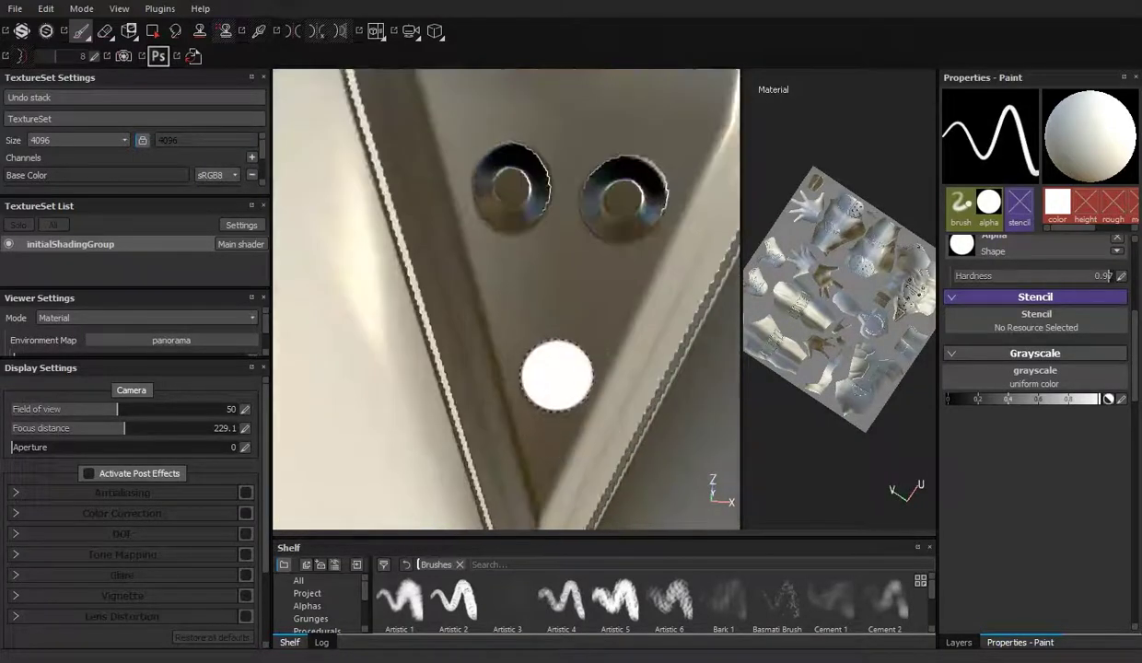
{"action": "scroll", "coordinate": [558, 376], "scroll_direction": "down", "scroll_amount": 3}
{"action": "scroll", "coordinate": [599, 331], "scroll_direction": "down", "scroll_amount": 5}
{"action": "left_click_drag", "start_coordinate": [599, 331], "coordinate": [548, 613], "text": "alt"}
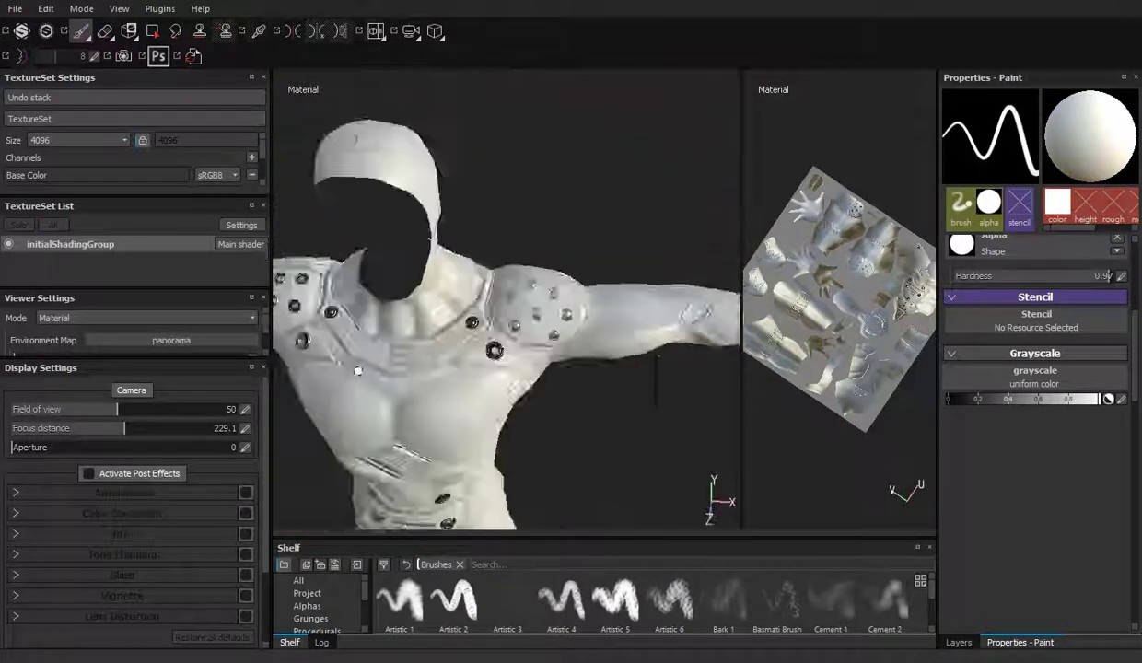
Raise brush hardness to 0.975 and paint the top, middle and bottom panel slots black.
{"action": "right_click_drag", "start_coordinate": [433, 286], "coordinate": [405, 273], "text": "ctrl"}
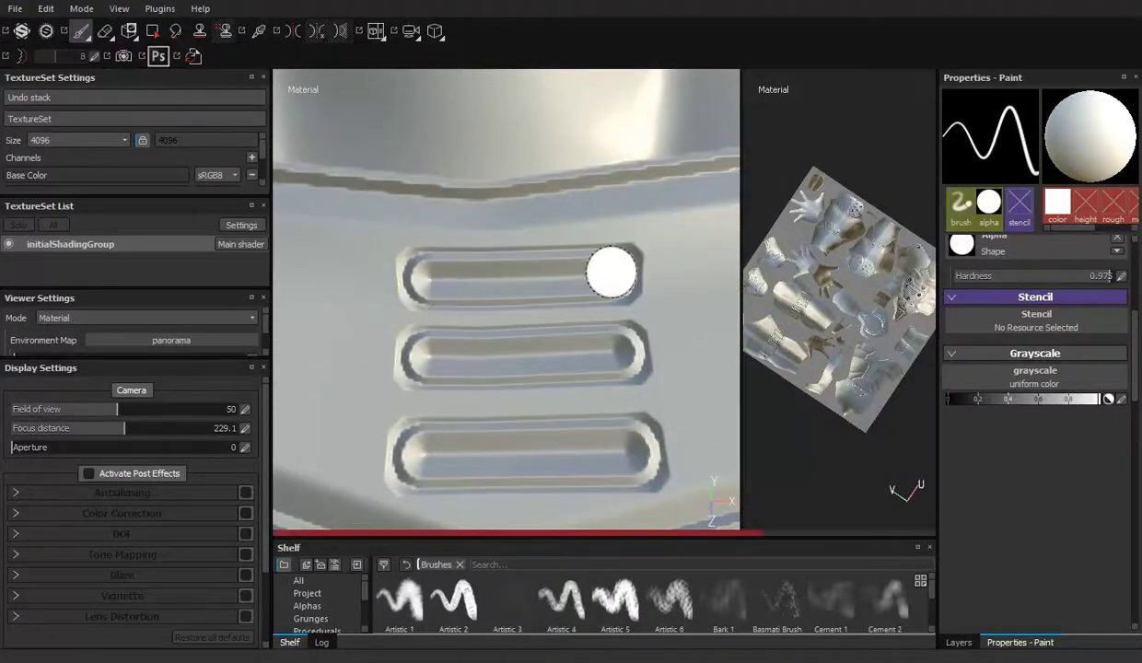
{"action": "left_click_drag", "start_coordinate": [612, 272], "coordinate": [603, 278]}
{"action": "left_click_drag", "start_coordinate": [426, 357], "coordinate": [617, 355]}
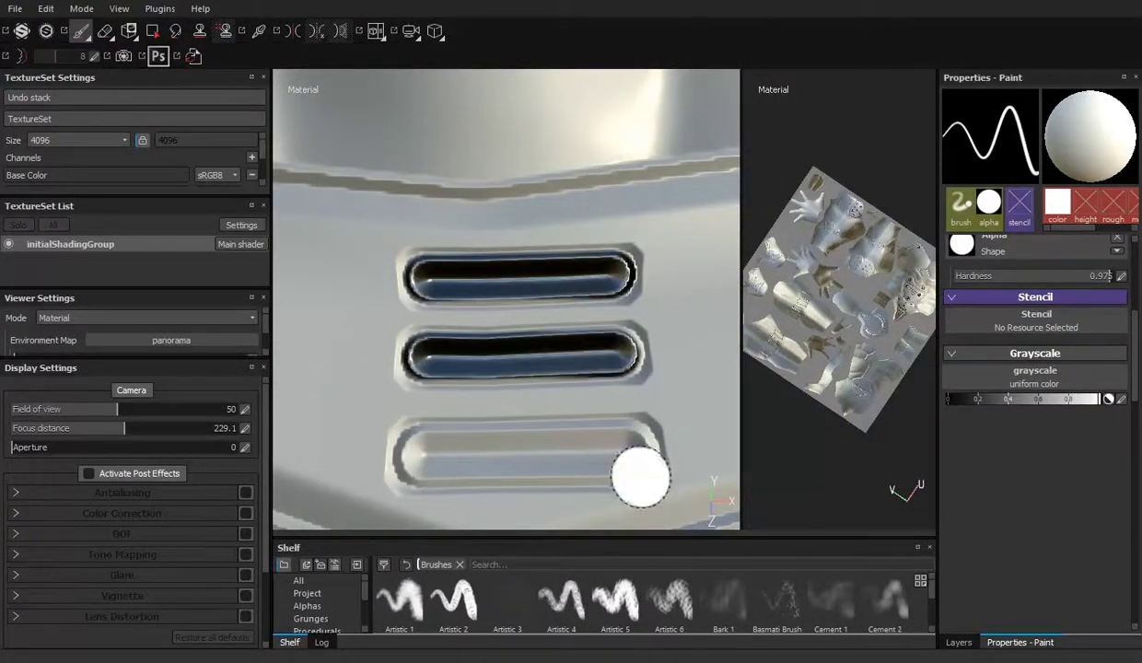
{"action": "left_click", "coordinate": [631, 452], "text": "shift"}
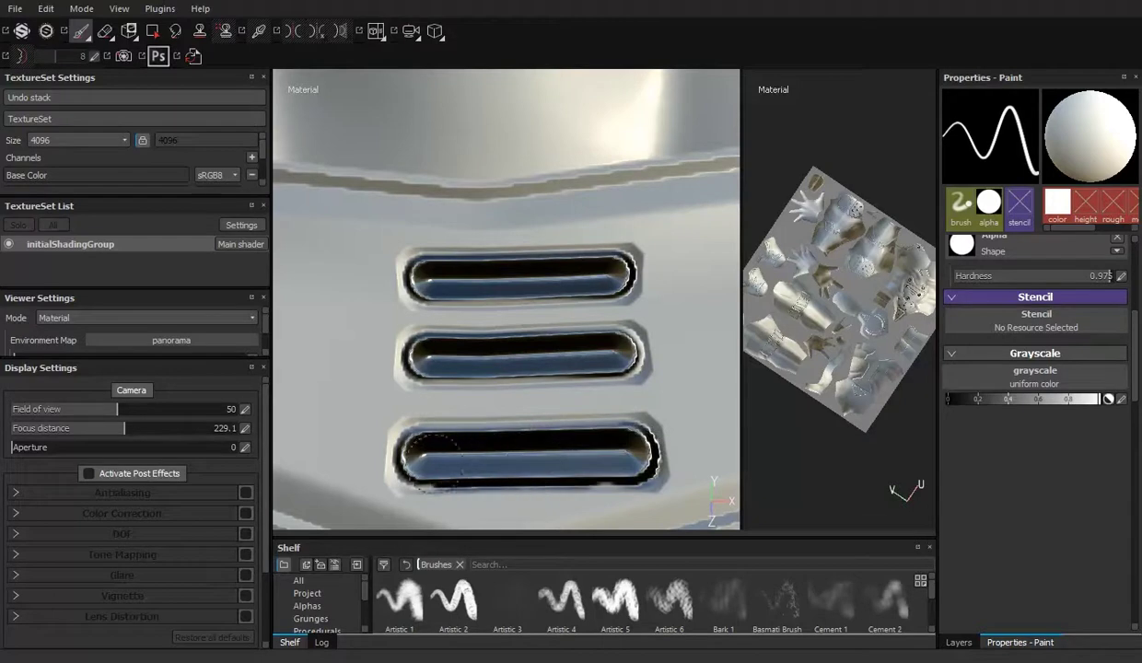
Orbit and zoom around the arm plate to inspect the painted slots.
{"action": "scroll", "coordinate": [437, 458], "scroll_direction": "down", "scroll_amount": 5}
{"action": "left_click_drag", "start_coordinate": [437, 458], "coordinate": [497, 350], "text": "alt"}
{"action": "scroll", "coordinate": [521, 316], "scroll_direction": "up", "scroll_amount": 5}
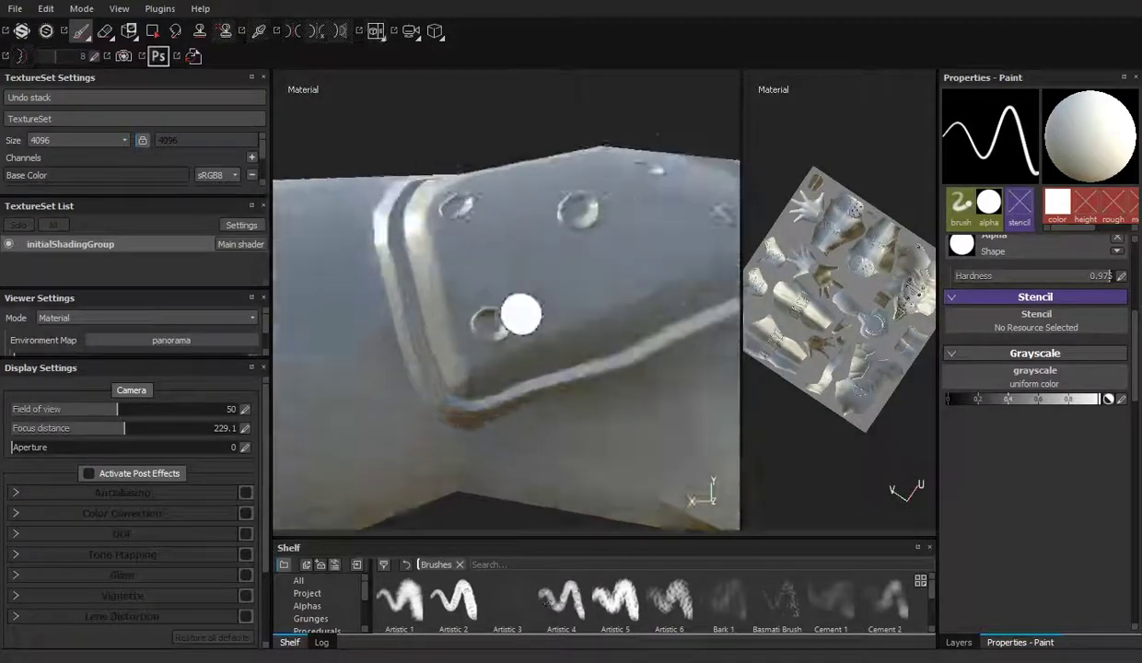
{"action": "scroll", "coordinate": [522, 316], "scroll_direction": "up", "scroll_amount": 4}
{"action": "scroll", "coordinate": [490, 333], "scroll_direction": "down", "scroll_amount": 4}
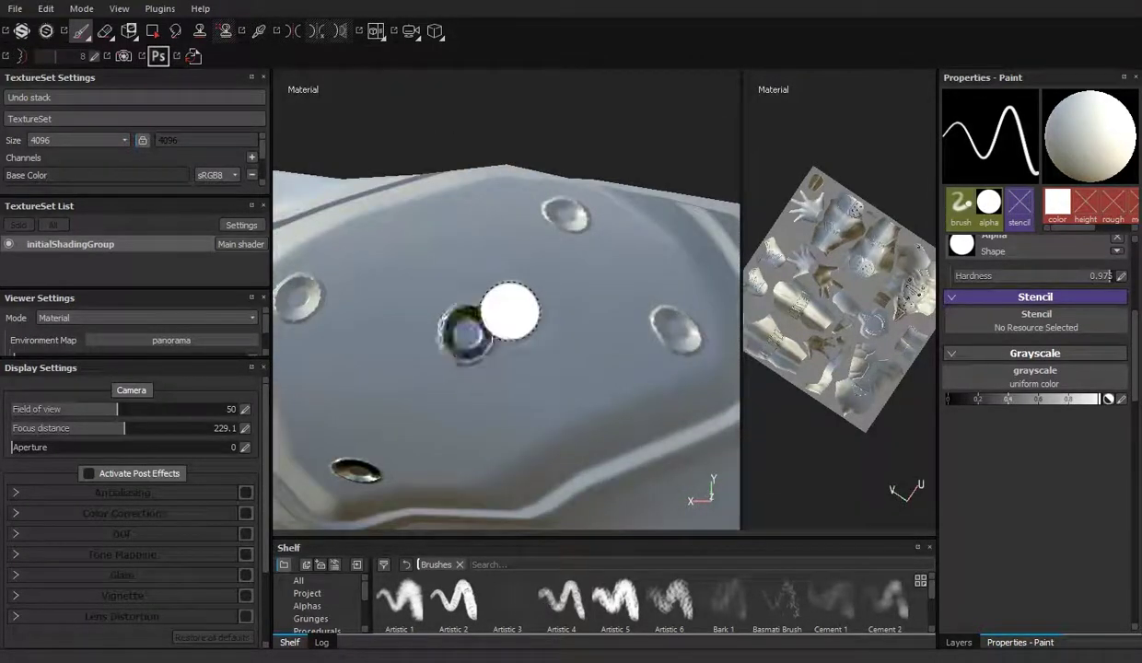
{"action": "left_click_drag", "start_coordinate": [466, 329], "coordinate": [522, 331], "text": "alt"}
{"action": "left_click_drag", "start_coordinate": [561, 229], "coordinate": [375, 357], "text": "alt"}
{"action": "scroll", "coordinate": [485, 421], "scroll_direction": "up", "scroll_amount": 3}
{"action": "scroll", "coordinate": [589, 464], "scroll_direction": "down", "scroll_amount": 2}
Swing to the back of the torso and orbit the arm plate to reveal more bolt holes.
{"action": "mouse_move", "coordinate": [590, 464]}
{"action": "left_mouse_down", "text": "alt"}
{"action": "mouse_move", "coordinate": [570, 341]}
{"action": "mouse_move", "coordinate": [594, 375]}
{"action": "left_mouse_up", "text": "alt"}
{"action": "scroll", "coordinate": [594, 374], "scroll_direction": "up", "scroll_amount": 3}
{"action": "left_click_drag", "start_coordinate": [547, 315], "coordinate": [592, 291], "text": "alt"}
{"action": "mouse_move", "coordinate": [597, 343]}
{"action": "left_mouse_down", "text": "alt"}
{"action": "mouse_move", "coordinate": [461, 335]}
{"action": "mouse_move", "coordinate": [512, 336]}
{"action": "mouse_move", "coordinate": [413, 357]}
{"action": "mouse_move", "coordinate": [498, 442]}
{"action": "left_mouse_up", "text": "alt"}
{"action": "mouse_move", "coordinate": [512, 320]}
{"action": "left_mouse_down", "text": "alt"}
{"action": "mouse_move", "coordinate": [617, 362]}
{"action": "mouse_move", "coordinate": [433, 401]}
{"action": "mouse_move", "coordinate": [438, 380]}
{"action": "mouse_move", "coordinate": [510, 474]}
{"action": "mouse_move", "coordinate": [433, 358]}
{"action": "mouse_move", "coordinate": [548, 612]}
{"action": "mouse_move", "coordinate": [548, 352]}
{"action": "left_mouse_up", "text": "alt"}
{"action": "mouse_move", "coordinate": [571, 296]}
{"action": "left_mouse_down", "text": "alt"}
{"action": "mouse_move", "coordinate": [512, 291]}
{"action": "mouse_move", "coordinate": [502, 331]}
{"action": "mouse_move", "coordinate": [479, 322]}
{"action": "mouse_move", "coordinate": [593, 300]}
{"action": "left_mouse_up", "text": "alt"}
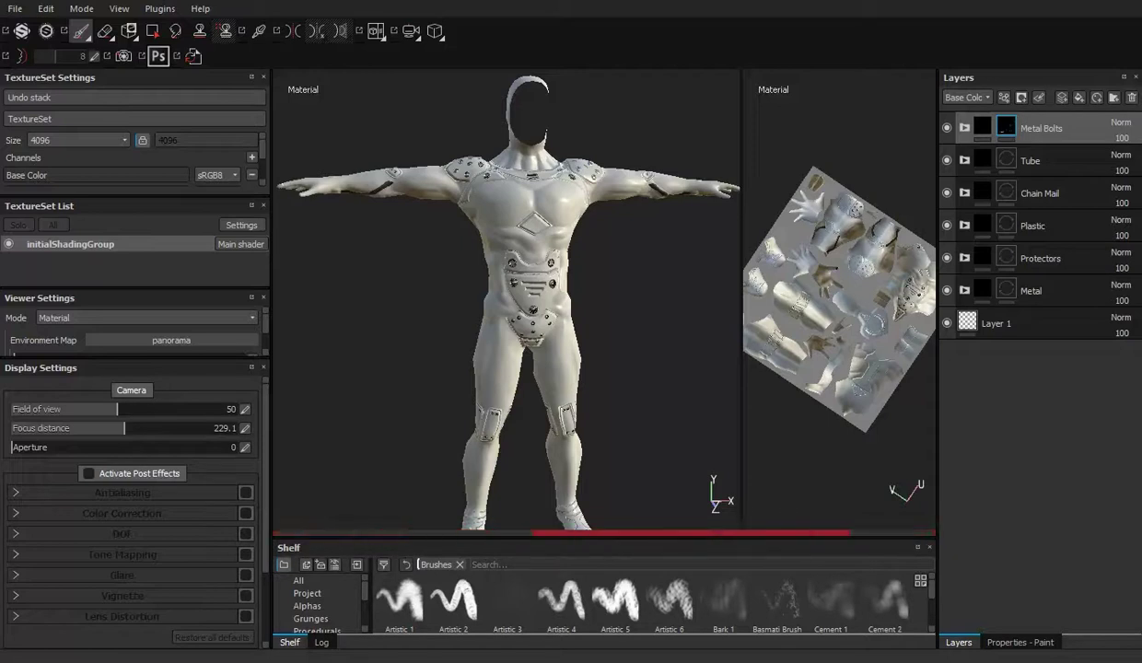
Zoom onto the shield's curved groove, enlarge the brush, and paint black down both inner edges to the bottom curve.
{"action": "mouse_move", "coordinate": [651, 262]}
{"action": "left_mouse_down", "text": "alt"}
{"action": "mouse_move", "coordinate": [739, 406]}
{"action": "mouse_move", "coordinate": [700, 368]}
{"action": "mouse_move", "coordinate": [388, 189]}
{"action": "mouse_move", "coordinate": [551, 619]}
{"action": "left_mouse_up", "text": "alt"}
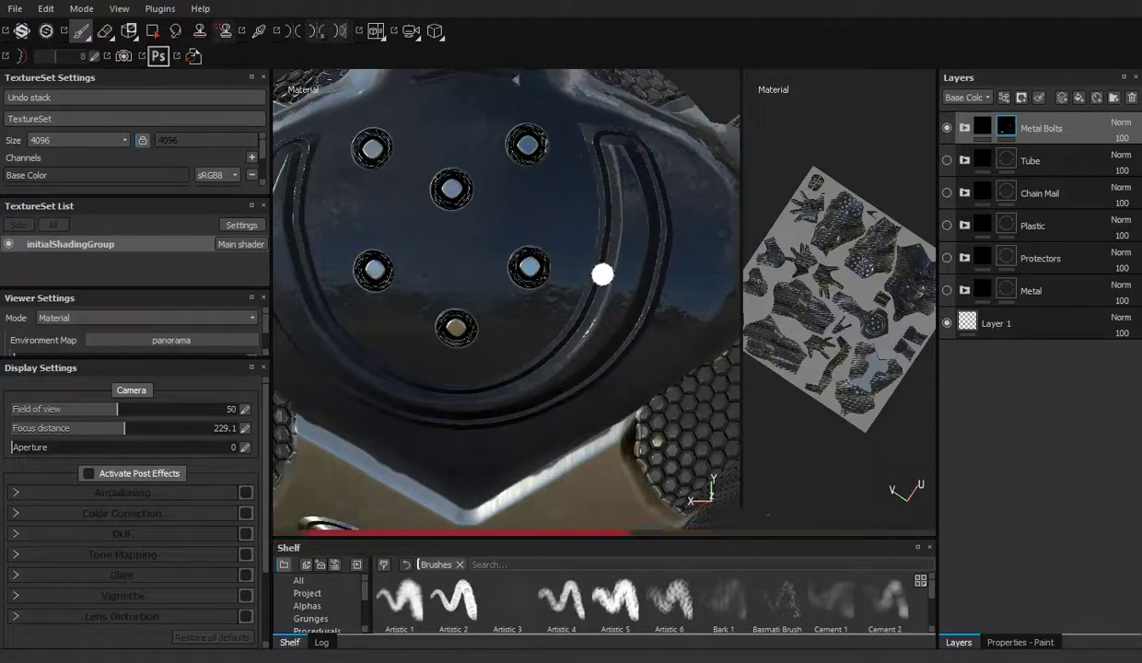
{"action": "mouse_move", "coordinate": [587, 261]}
{"action": "left_mouse_down", "text": "alt"}
{"action": "mouse_move", "coordinate": [701, 339]}
{"action": "mouse_move", "coordinate": [541, 199]}
{"action": "left_mouse_up", "text": "alt"}
{"action": "key", "text": "bracketright"}
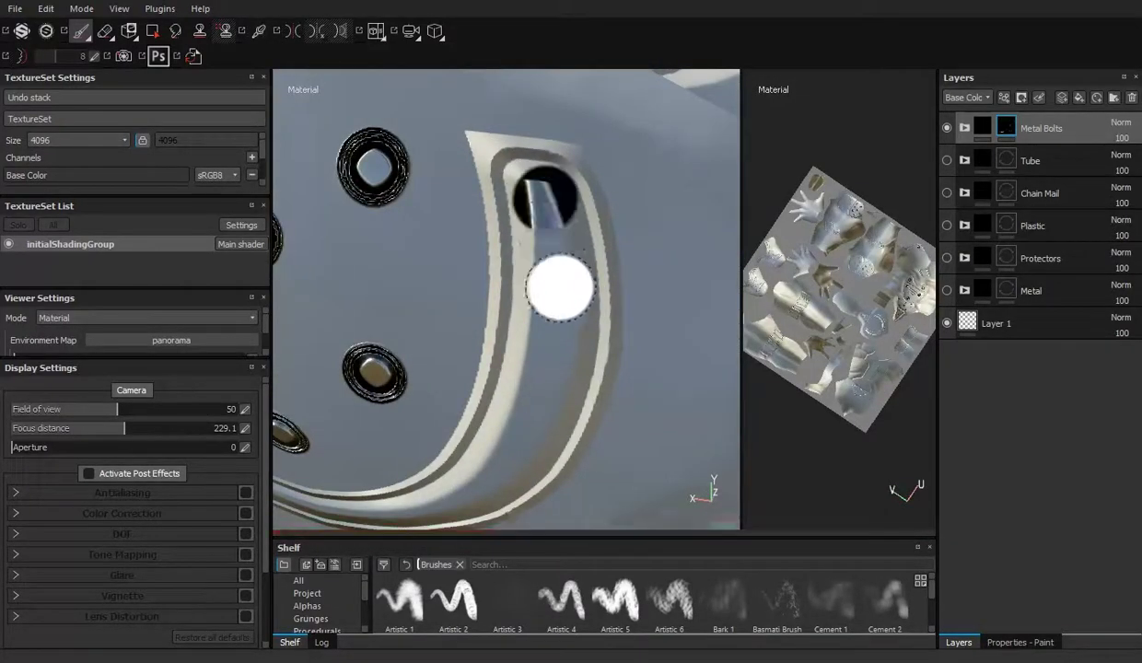
{"action": "mouse_move", "coordinate": [560, 287]}
{"action": "left_mouse_down"}
{"action": "mouse_move", "coordinate": [548, 281]}
{"action": "mouse_move", "coordinate": [502, 433]}
{"action": "mouse_move", "coordinate": [461, 405]}
{"action": "mouse_move", "coordinate": [485, 199]}
{"action": "left_mouse_up"}
{"action": "mouse_move", "coordinate": [433, 166]}
{"action": "left_mouse_down"}
{"action": "mouse_move", "coordinate": [426, 189]}
{"action": "mouse_move", "coordinate": [445, 253]}
{"action": "left_mouse_up"}
{"action": "mouse_move", "coordinate": [497, 173]}
{"action": "left_mouse_down", "text": "alt"}
{"action": "mouse_move", "coordinate": [522, 262]}
{"action": "mouse_move", "coordinate": [481, 225]}
{"action": "left_mouse_up", "text": "alt"}
{"action": "mouse_move", "coordinate": [493, 293]}
{"action": "left_mouse_down"}
{"action": "mouse_move", "coordinate": [497, 408]}
{"action": "mouse_move", "coordinate": [500, 282]}
{"action": "left_mouse_up"}
{"action": "left_click_drag", "start_coordinate": [482, 399], "coordinate": [495, 297]}
Extend the black paint up, down and leftward along the slot edge.
{"action": "mouse_move", "coordinate": [473, 377]}
{"action": "left_mouse_down", "text": "alt"}
{"action": "mouse_move", "coordinate": [482, 289]}
{"action": "mouse_move", "coordinate": [515, 302]}
{"action": "left_mouse_up", "text": "alt"}
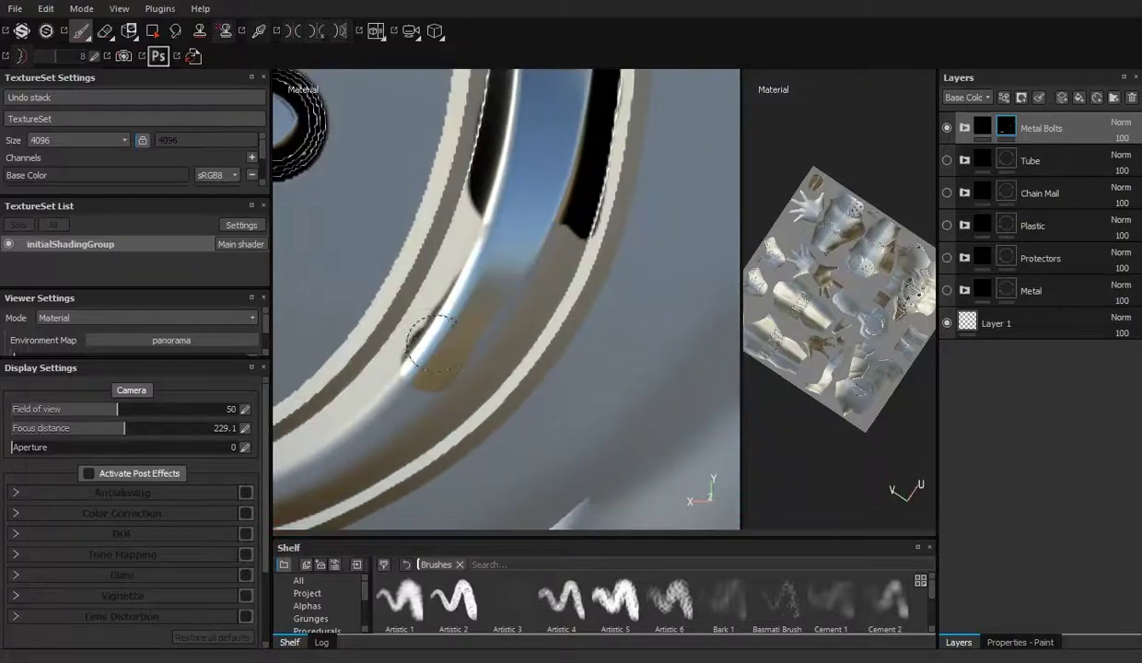
{"action": "left_click_drag", "start_coordinate": [438, 312], "coordinate": [494, 191]}
{"action": "left_click_drag", "start_coordinate": [364, 405], "coordinate": [481, 297]}
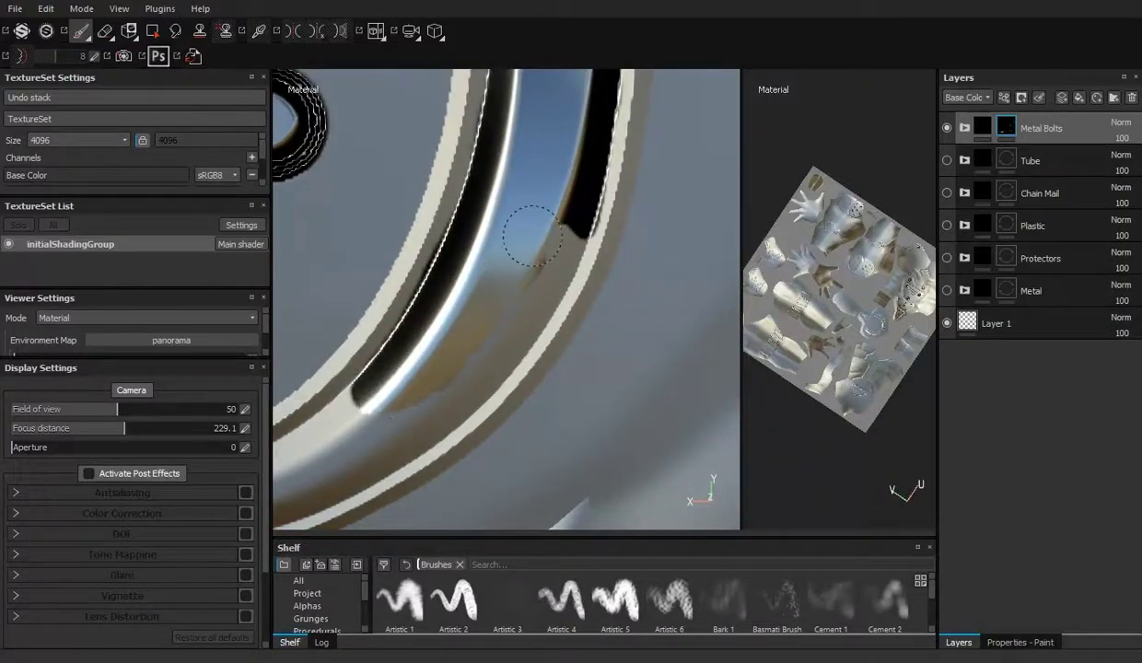
{"action": "mouse_move", "coordinate": [548, 268]}
{"action": "left_mouse_down"}
{"action": "mouse_move", "coordinate": [470, 368]}
{"action": "mouse_move", "coordinate": [424, 405]}
{"action": "mouse_move", "coordinate": [516, 304]}
{"action": "left_mouse_up"}
{"action": "left_click_drag", "start_coordinate": [580, 238], "coordinate": [447, 343], "text": "alt"}
{"action": "mouse_move", "coordinate": [571, 316]}
{"action": "left_mouse_down"}
{"action": "mouse_move", "coordinate": [448, 379]}
{"action": "mouse_move", "coordinate": [446, 349]}
{"action": "mouse_move", "coordinate": [368, 337]}
{"action": "mouse_move", "coordinate": [522, 370]}
{"action": "mouse_move", "coordinate": [635, 360]}
{"action": "mouse_move", "coordinate": [396, 276]}
{"action": "left_mouse_up"}
{"action": "left_click_drag", "start_coordinate": [534, 387], "coordinate": [378, 304]}
{"action": "left_click_drag", "start_coordinate": [405, 341], "coordinate": [332, 267]}
{"action": "mouse_move", "coordinate": [332, 267]}
{"action": "left_mouse_down", "text": "alt"}
{"action": "mouse_move", "coordinate": [401, 281]}
{"action": "mouse_move", "coordinate": [528, 339]}
{"action": "left_mouse_up", "text": "alt"}
Orbit around the ring to inspect the curved slot from several angles.
{"action": "left_click_drag", "start_coordinate": [608, 369], "coordinate": [414, 361], "text": "alt"}
{"action": "mouse_move", "coordinate": [534, 350]}
{"action": "left_mouse_down", "text": "alt"}
{"action": "mouse_move", "coordinate": [479, 276]}
{"action": "mouse_move", "coordinate": [530, 285]}
{"action": "left_mouse_up", "text": "alt"}
{"action": "left_click_drag", "start_coordinate": [557, 192], "coordinate": [497, 293], "text": "alt"}
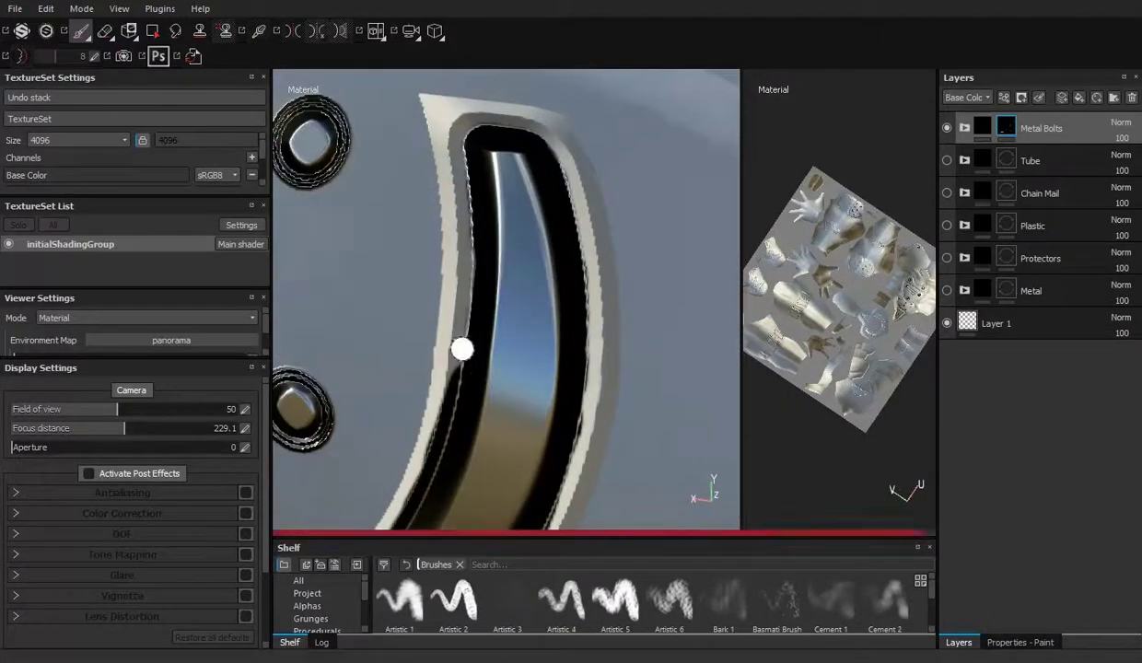
{"action": "left_click_drag", "start_coordinate": [463, 344], "coordinate": [466, 373], "text": "alt"}
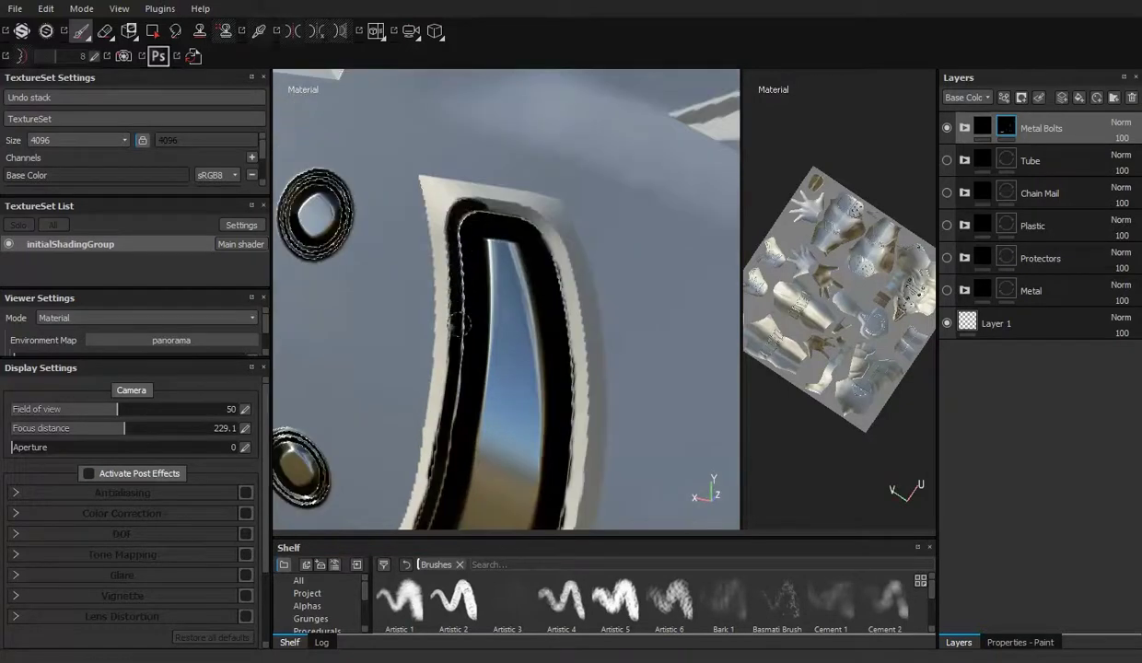
{"action": "left_click_drag", "start_coordinate": [558, 339], "coordinate": [485, 213], "text": "alt"}
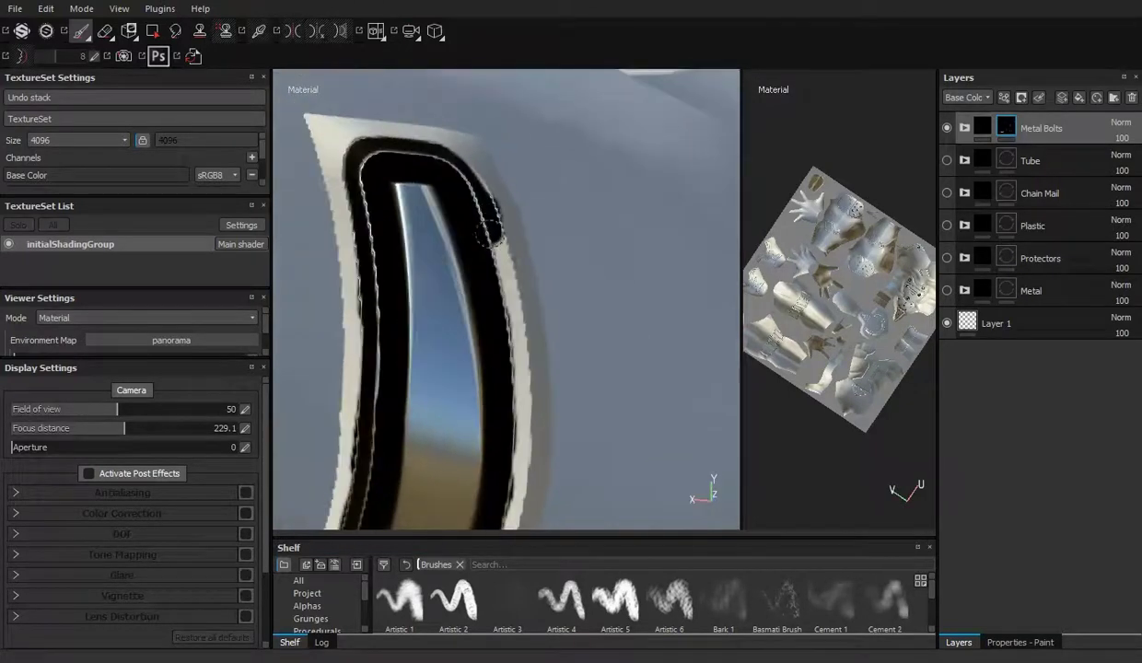
{"action": "left_click_drag", "start_coordinate": [513, 375], "coordinate": [513, 198], "text": "alt"}
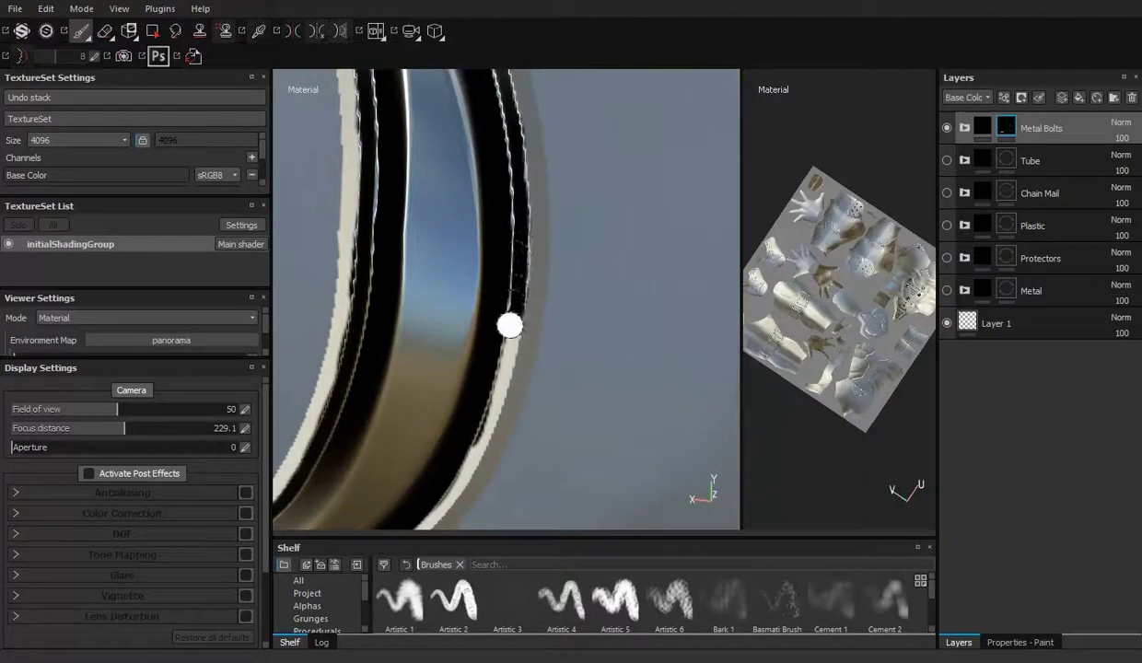
{"action": "left_click_drag", "start_coordinate": [511, 317], "coordinate": [536, 237], "text": "alt"}
{"action": "mouse_move", "coordinate": [495, 311]}
{"action": "left_mouse_down", "text": "alt"}
{"action": "mouse_move", "coordinate": [530, 258]}
{"action": "mouse_move", "coordinate": [556, 296]}
{"action": "mouse_move", "coordinate": [601, 291]}
{"action": "mouse_move", "coordinate": [592, 299]}
{"action": "left_mouse_up", "text": "alt"}
{"action": "left_click_drag", "start_coordinate": [522, 435], "coordinate": [632, 283], "text": "alt"}
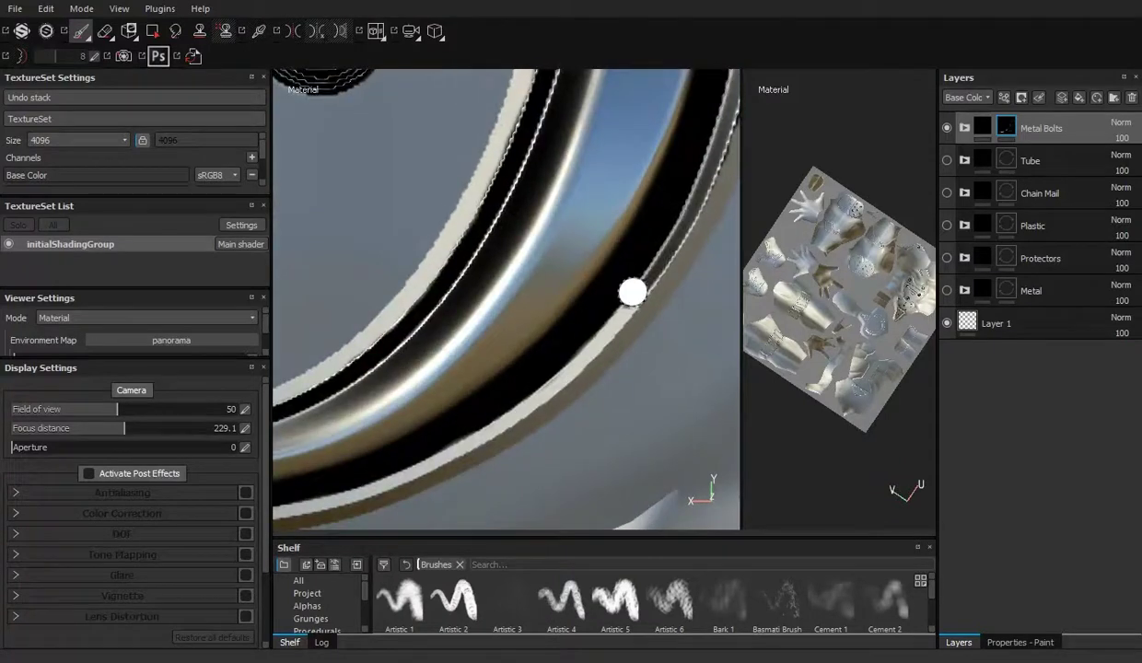
{"action": "left_click_drag", "start_coordinate": [532, 394], "coordinate": [619, 293], "text": "alt"}
{"action": "mouse_move", "coordinate": [550, 357]}
{"action": "left_mouse_down", "text": "alt"}
{"action": "mouse_move", "coordinate": [378, 309]}
{"action": "mouse_move", "coordinate": [391, 334]}
{"action": "left_mouse_up", "text": "alt"}
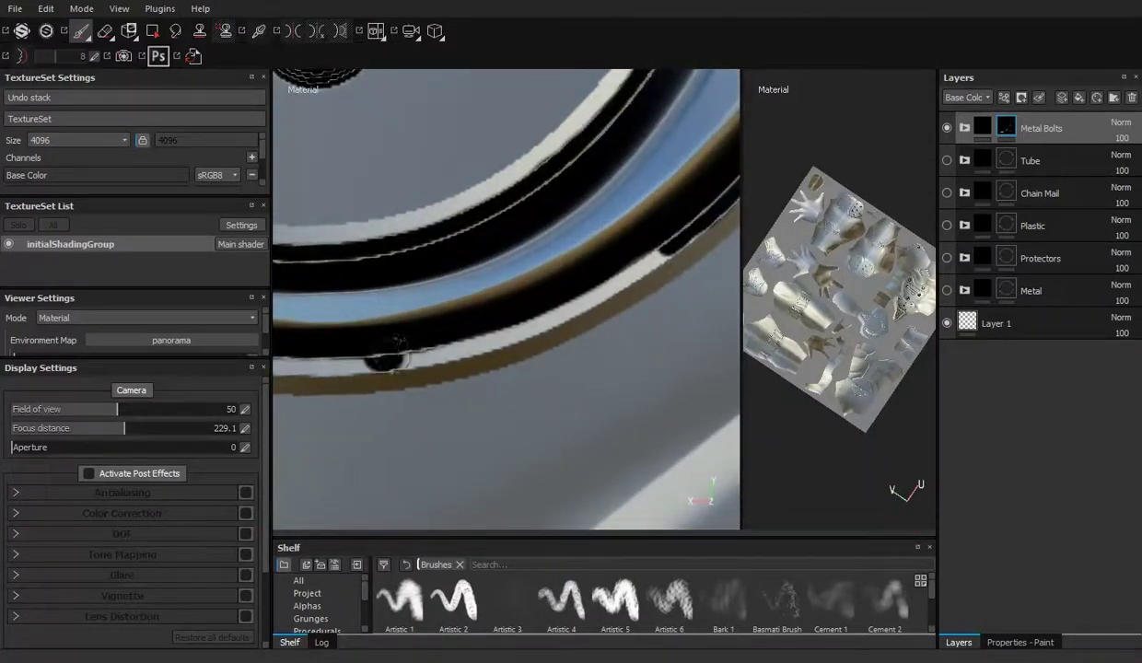
{"action": "left_click_drag", "start_coordinate": [611, 276], "coordinate": [412, 288], "text": "alt"}
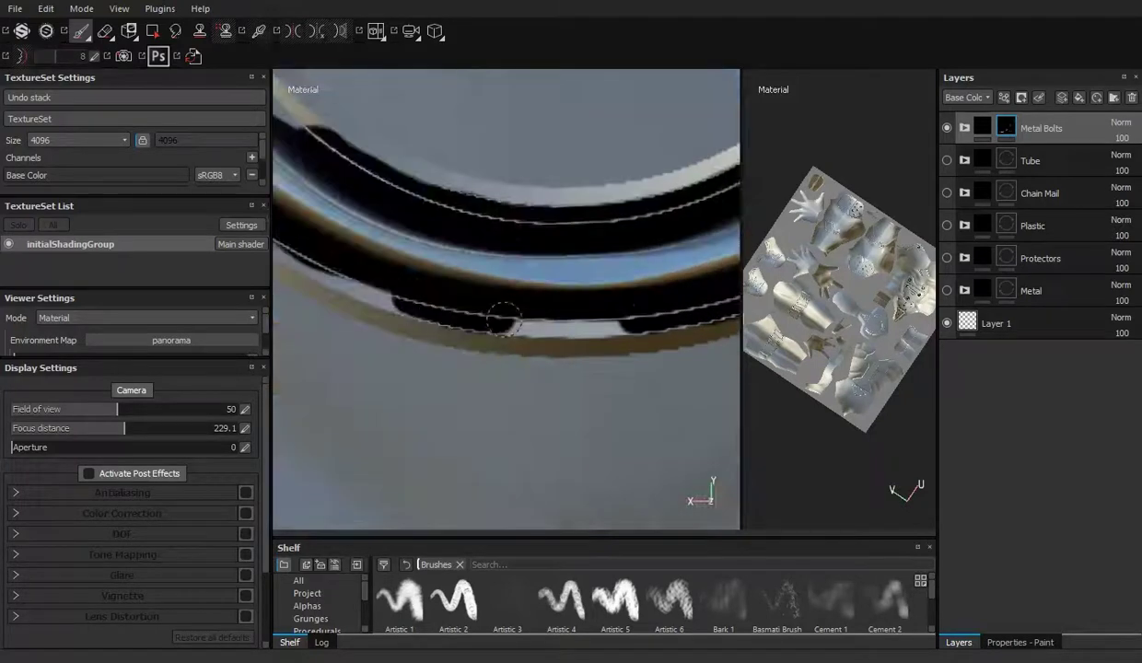
{"action": "mouse_move", "coordinate": [623, 318]}
{"action": "left_mouse_down", "text": "alt"}
{"action": "mouse_move", "coordinate": [454, 301]}
{"action": "mouse_move", "coordinate": [475, 295]}
{"action": "left_mouse_up", "text": "alt"}
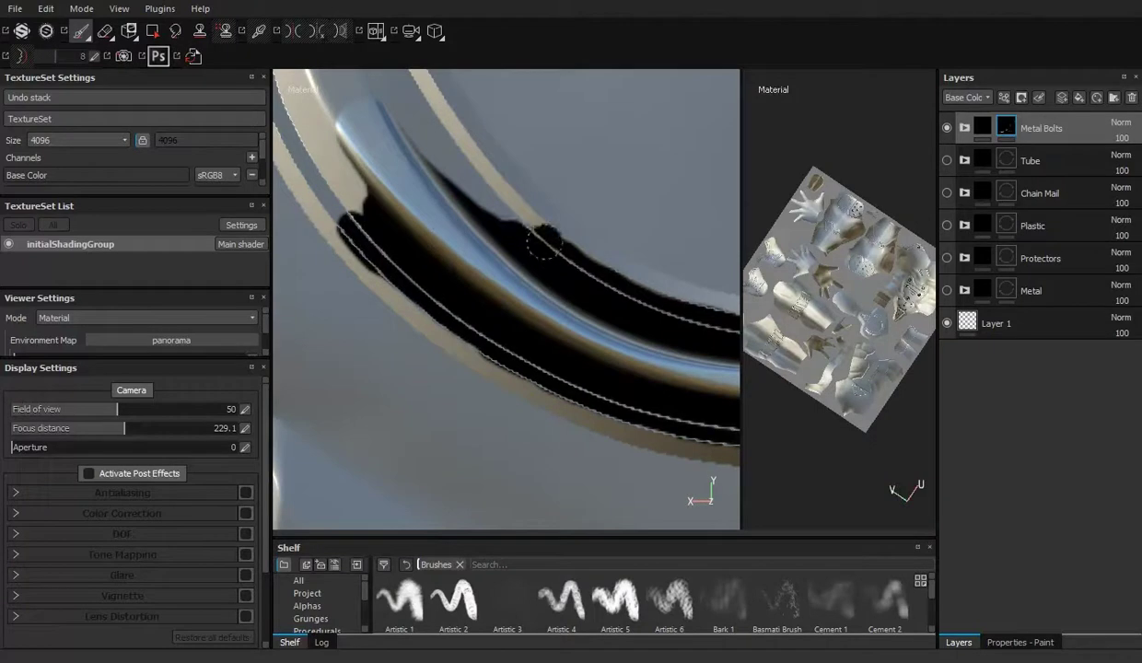
Bring the tube and its bolts into view and paint darker shading along the tube's inner curve.
{"action": "left_click_drag", "start_coordinate": [541, 241], "coordinate": [534, 224], "text": "alt"}
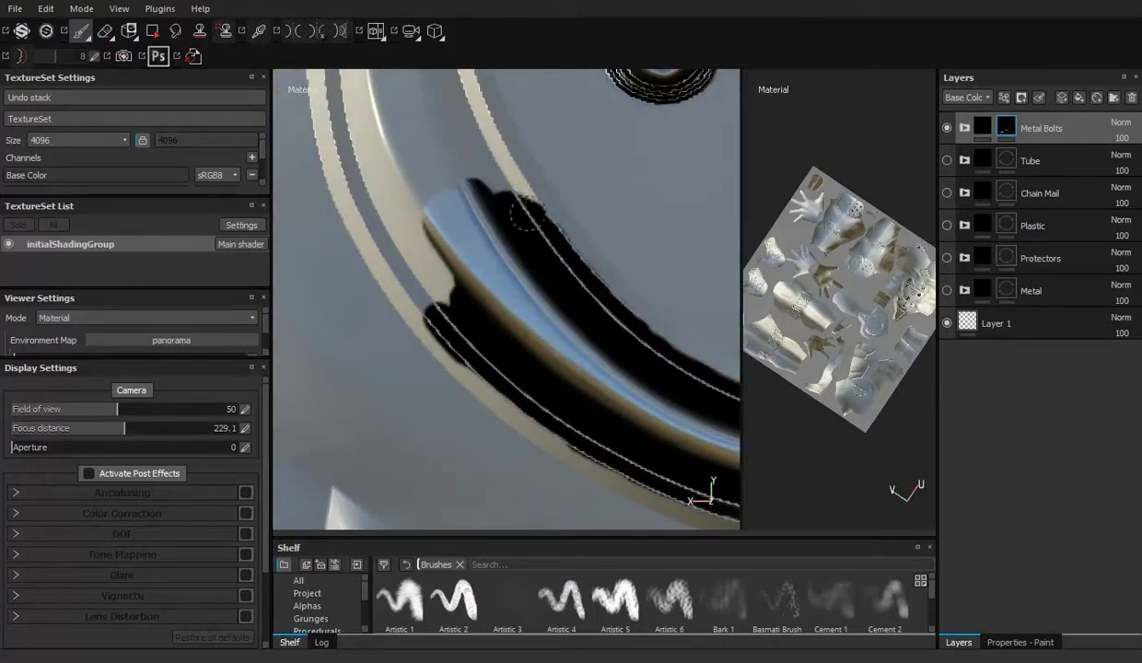
{"action": "left_click_drag", "start_coordinate": [436, 227], "coordinate": [403, 272], "text": "alt"}
{"action": "left_click_drag", "start_coordinate": [425, 167], "coordinate": [363, 299], "text": "alt"}
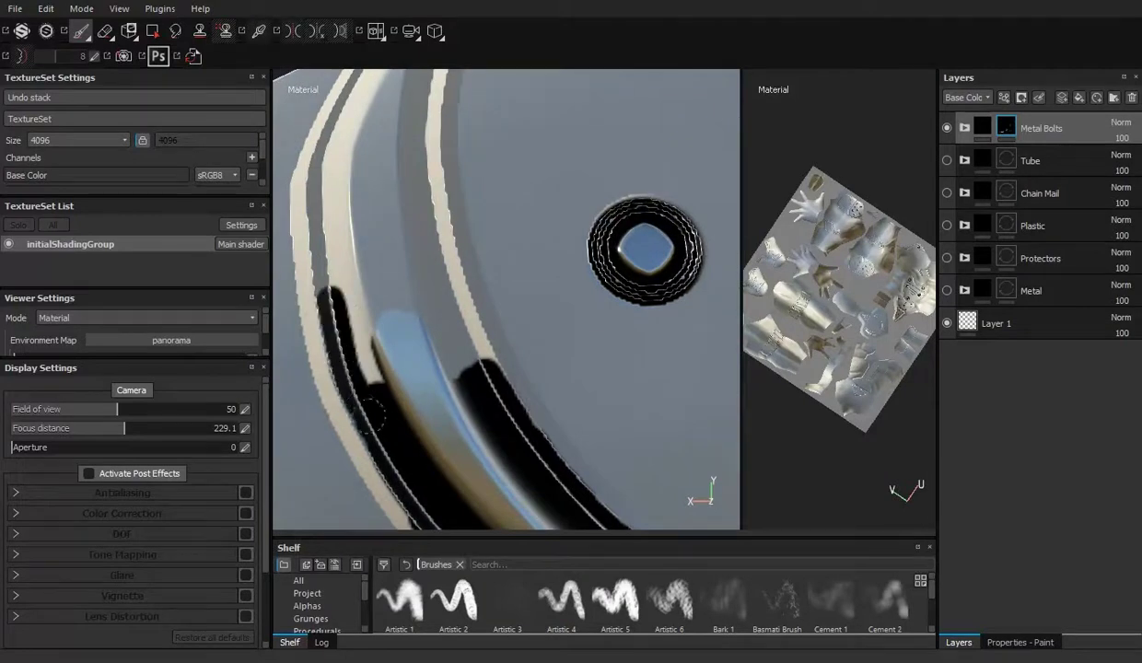
{"action": "left_click_drag", "start_coordinate": [476, 352], "coordinate": [335, 265], "text": "alt"}
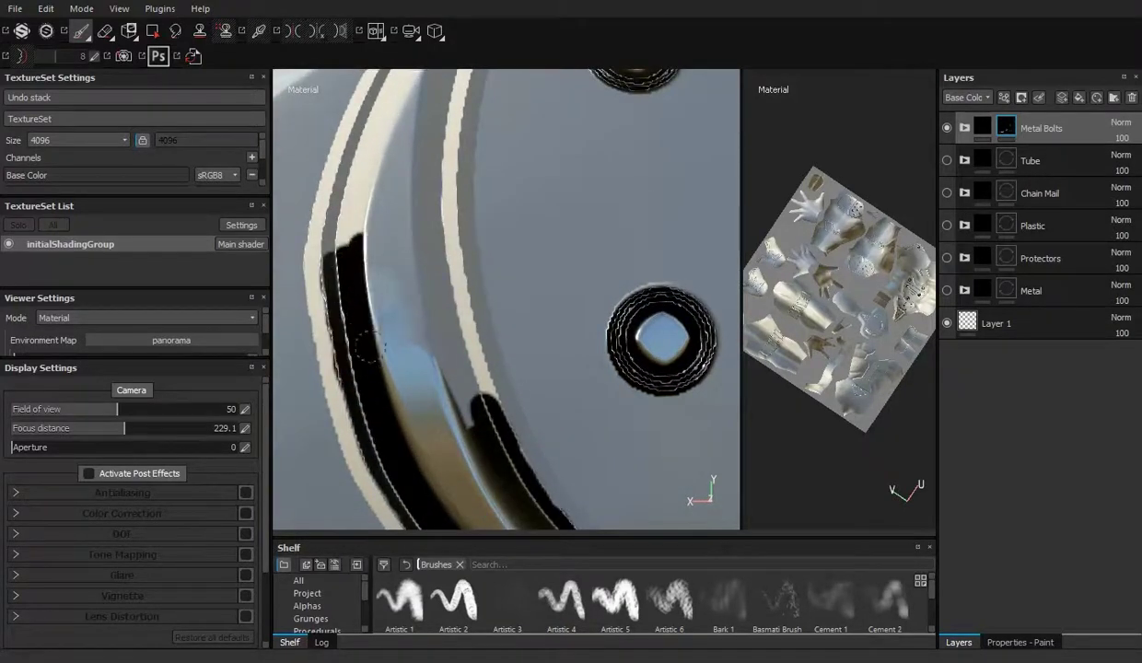
{"action": "mouse_move", "coordinate": [486, 411]}
{"action": "left_mouse_down", "text": "alt"}
{"action": "mouse_move", "coordinate": [454, 340]}
{"action": "mouse_move", "coordinate": [434, 351]}
{"action": "left_mouse_up", "text": "alt"}
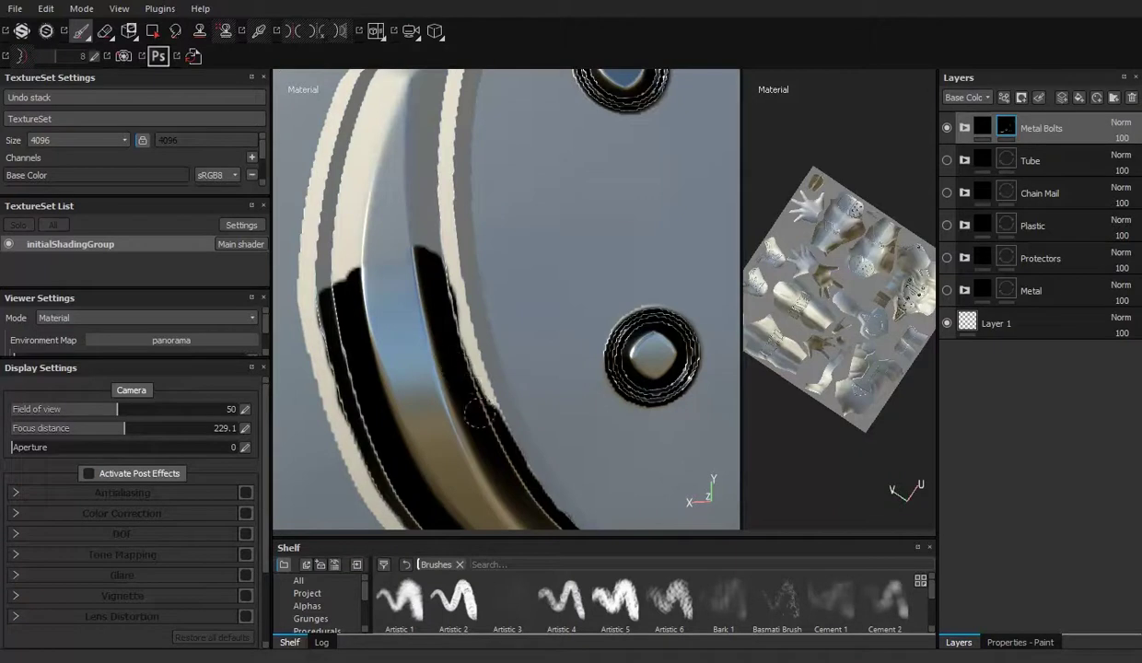
{"action": "left_click_drag", "start_coordinate": [442, 309], "coordinate": [498, 256], "text": "alt"}
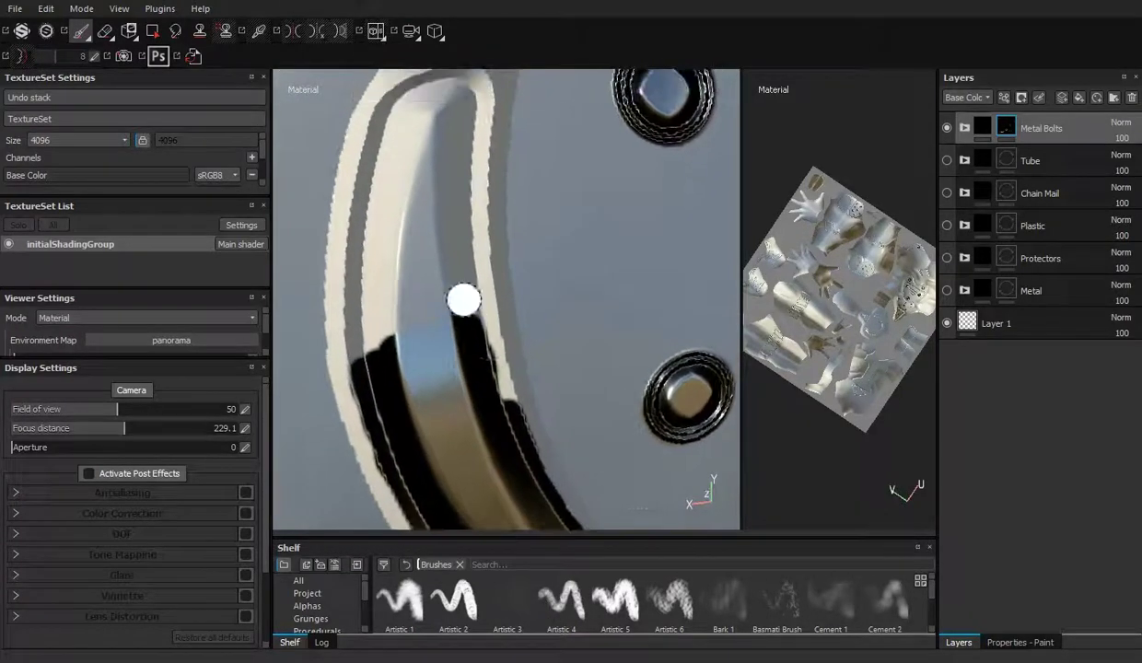
{"action": "left_click_drag", "start_coordinate": [491, 366], "coordinate": [356, 319], "text": "alt"}
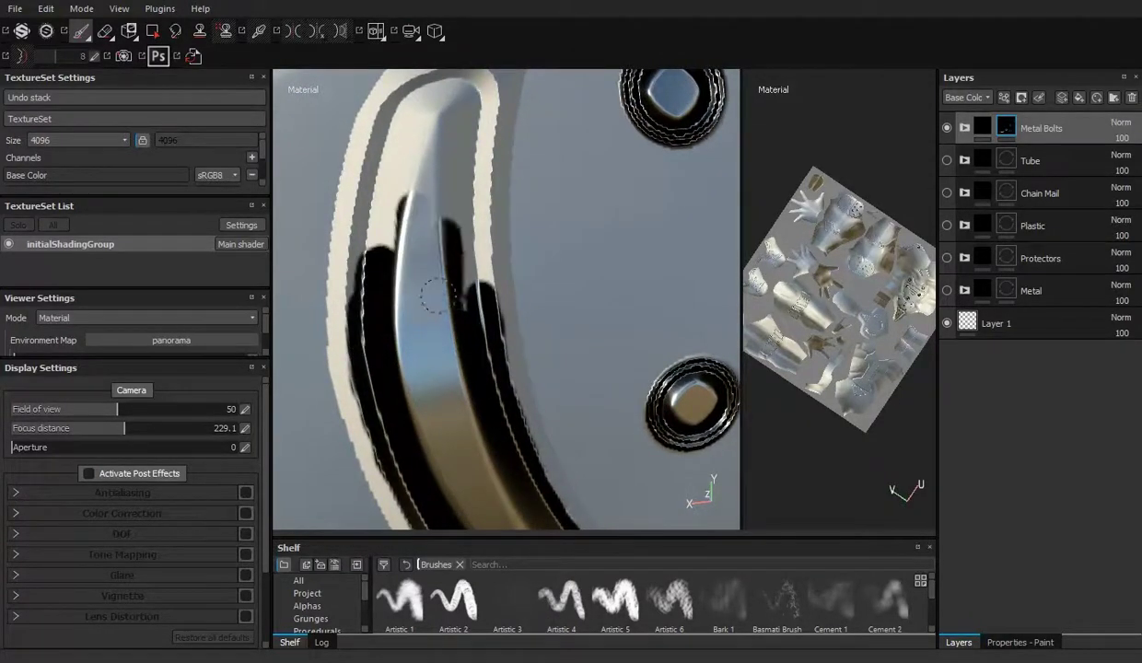
{"action": "left_click_drag", "start_coordinate": [473, 249], "coordinate": [394, 187], "text": "alt"}
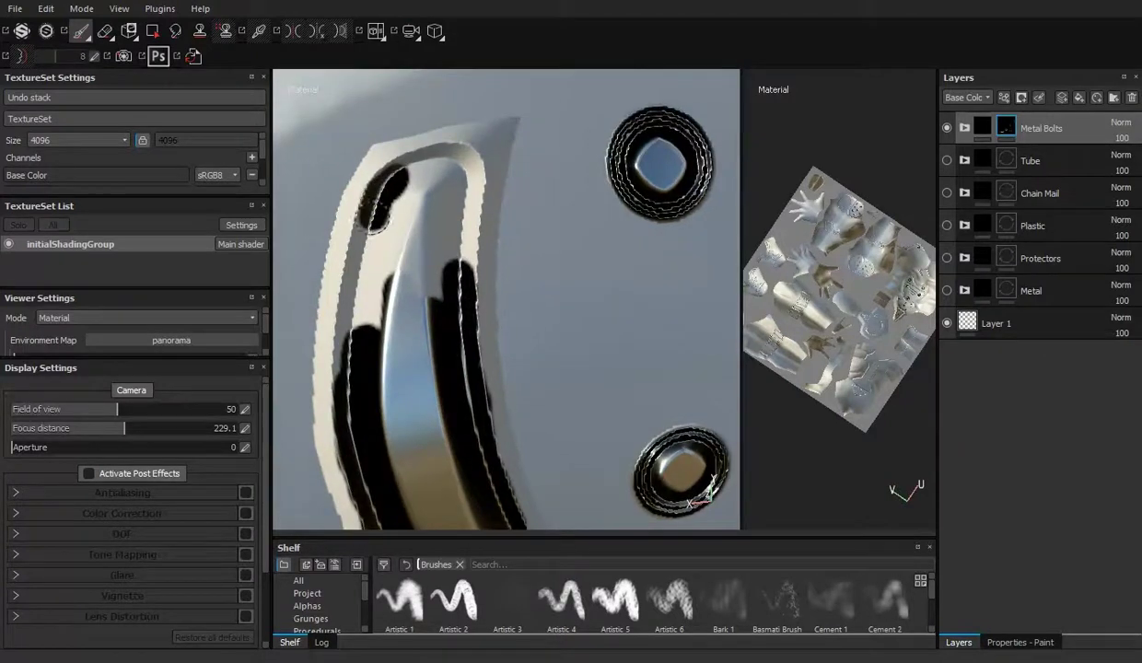
{"action": "left_click_drag", "start_coordinate": [383, 249], "coordinate": [435, 199]}
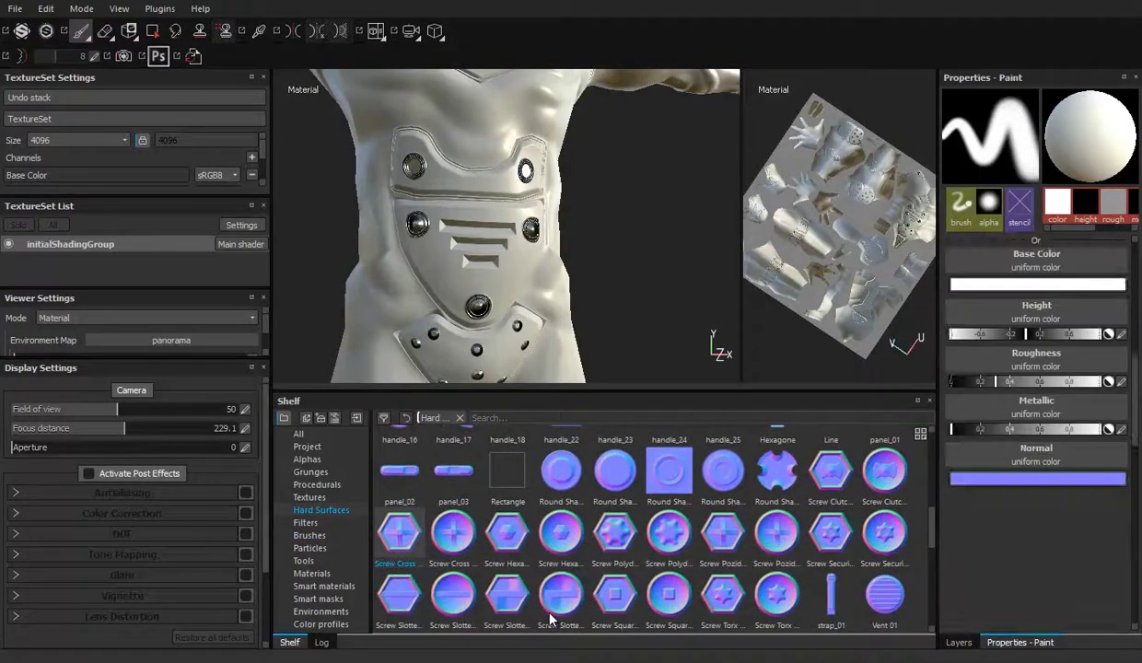
Browse the shelf, switch to the alpha stamps, and pick the JRO_Shapes01 alpha for the brush.
{"action": "scroll", "coordinate": [550, 622], "scroll_direction": "down", "scroll_amount": 2}
{"action": "scroll", "coordinate": [550, 622], "scroll_direction": "up", "scroll_amount": 2}
{"action": "scroll", "coordinate": [550, 622], "scroll_direction": "up", "scroll_amount": 3}
{"action": "scroll", "coordinate": [550, 622], "scroll_direction": "up", "scroll_amount": 1}
{"action": "scroll", "coordinate": [550, 621], "scroll_direction": "down", "scroll_amount": 3}
{"action": "scroll", "coordinate": [550, 622], "scroll_direction": "down", "scroll_amount": 3}
{"action": "scroll", "coordinate": [550, 622], "scroll_direction": "down", "scroll_amount": 3}
{"action": "scroll", "coordinate": [550, 622], "scroll_direction": "down", "scroll_amount": 3}
{"action": "scroll", "coordinate": [550, 620], "scroll_direction": "up", "scroll_amount": 3}
{"action": "scroll", "coordinate": [549, 620], "scroll_direction": "up", "scroll_amount": 3}
{"action": "scroll", "coordinate": [550, 620], "scroll_direction": "up", "scroll_amount": 3}
{"action": "scroll", "coordinate": [550, 620], "scroll_direction": "up", "scroll_amount": 1}
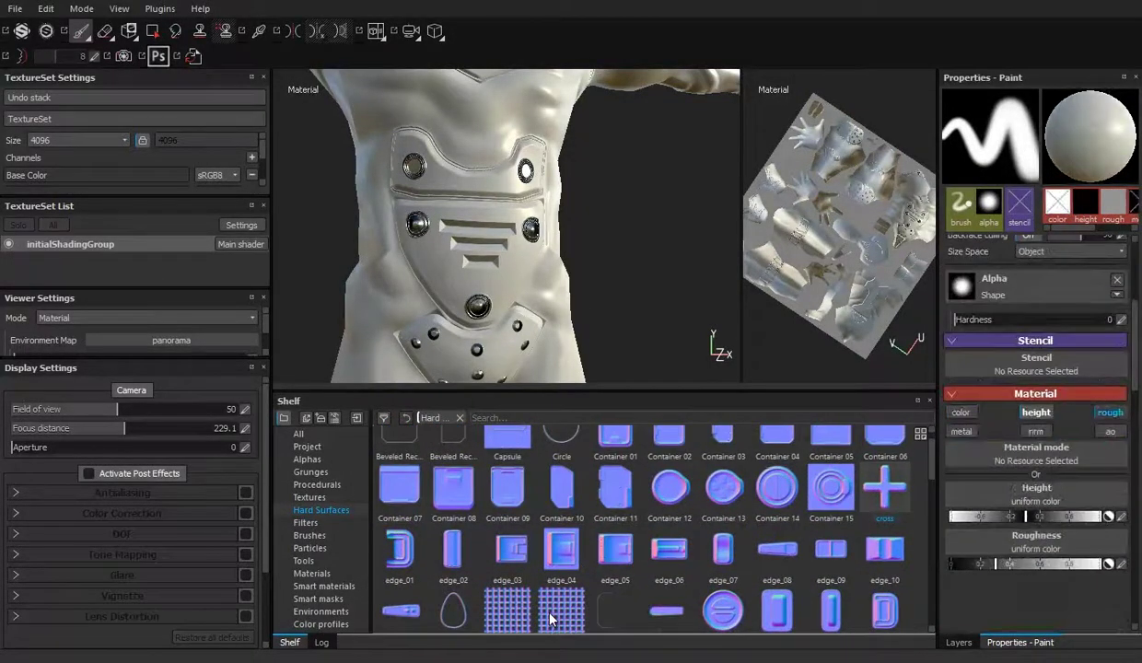
{"action": "key", "text": "Up"}
{"action": "key", "text": "Up"}
{"action": "key", "text": "Up"}
{"action": "key", "text": "Up"}
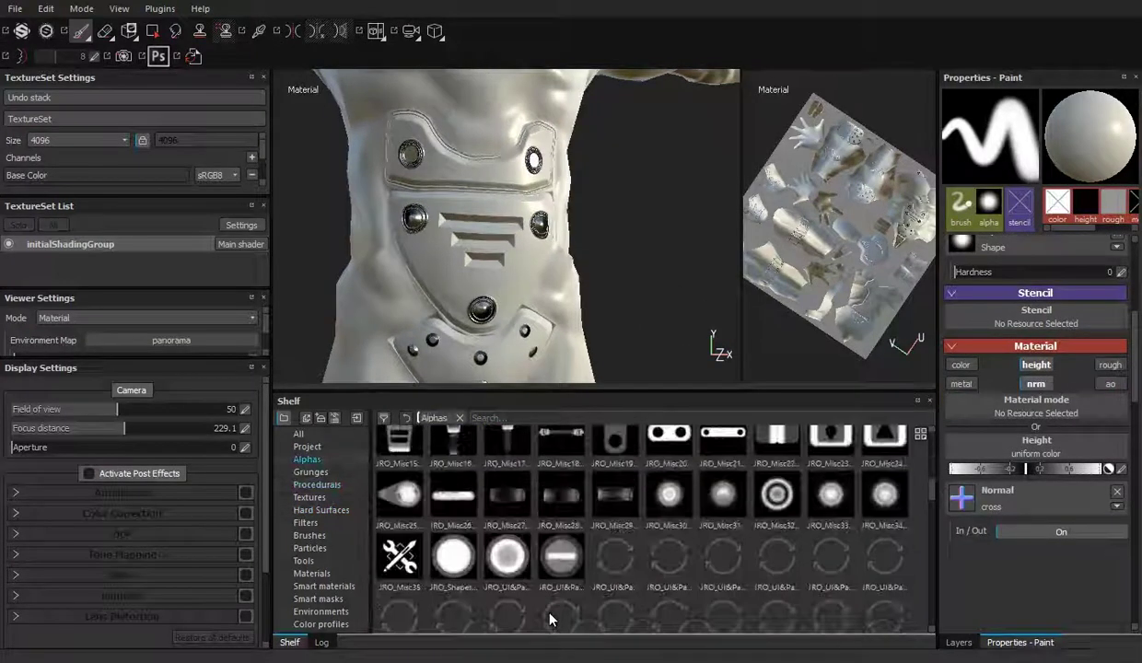
{"action": "left_click", "coordinate": [452, 558]}
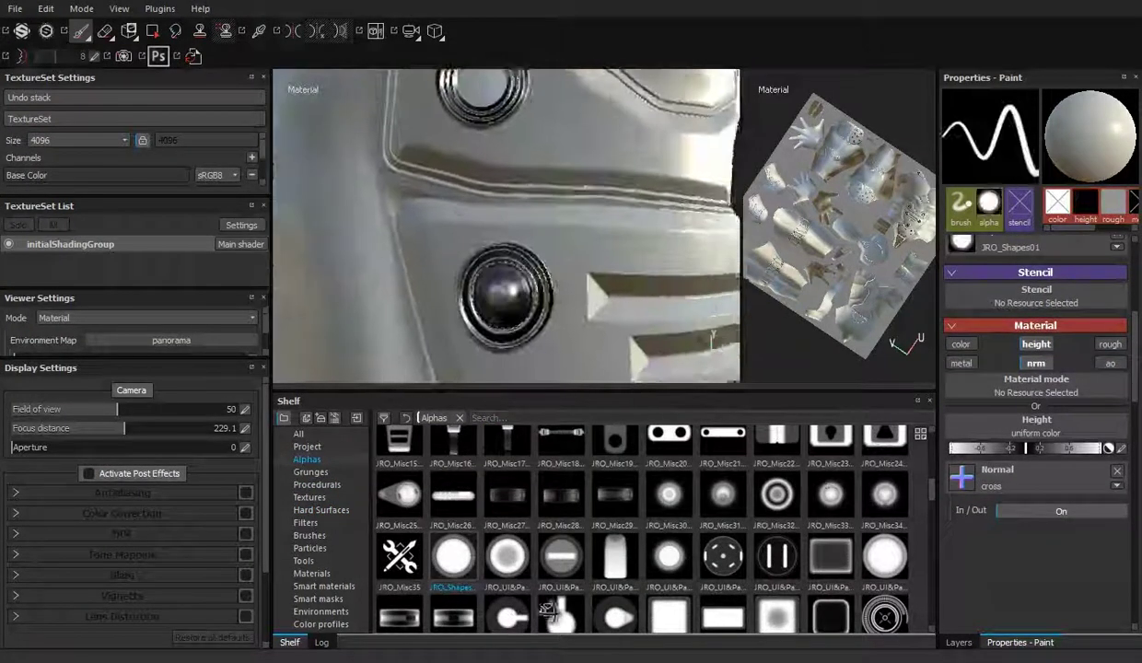
Switch the brush to a UI panel alpha and stamp a dark disc onto the centre bolt.
{"action": "left_click", "coordinate": [550, 610]}
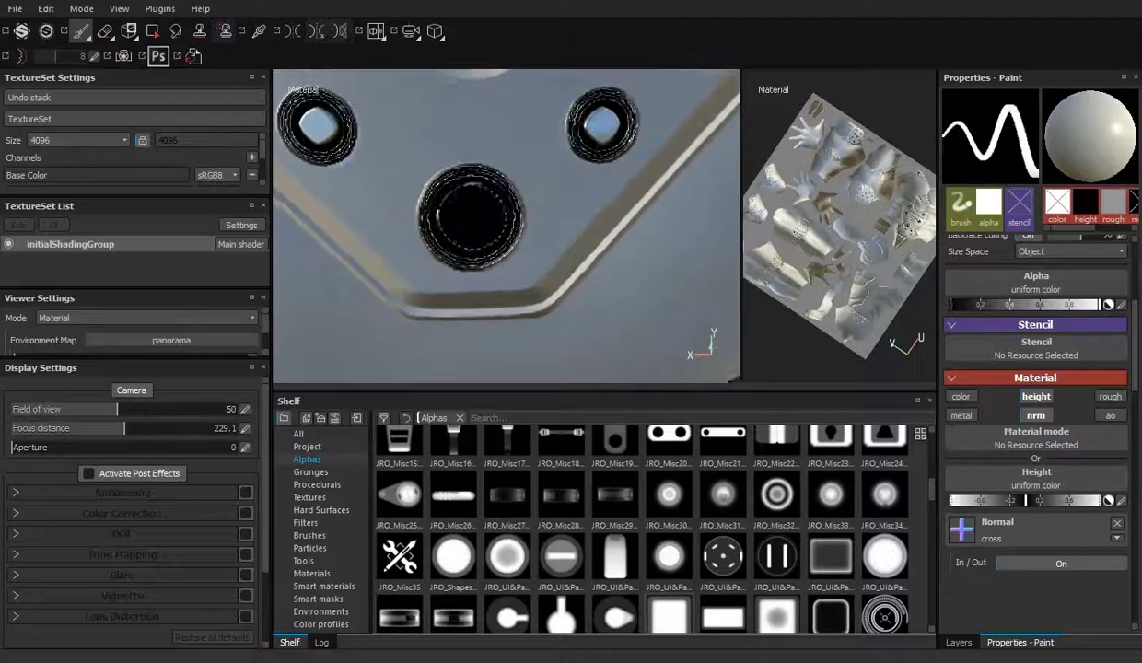
{"action": "left_click", "coordinate": [472, 217]}
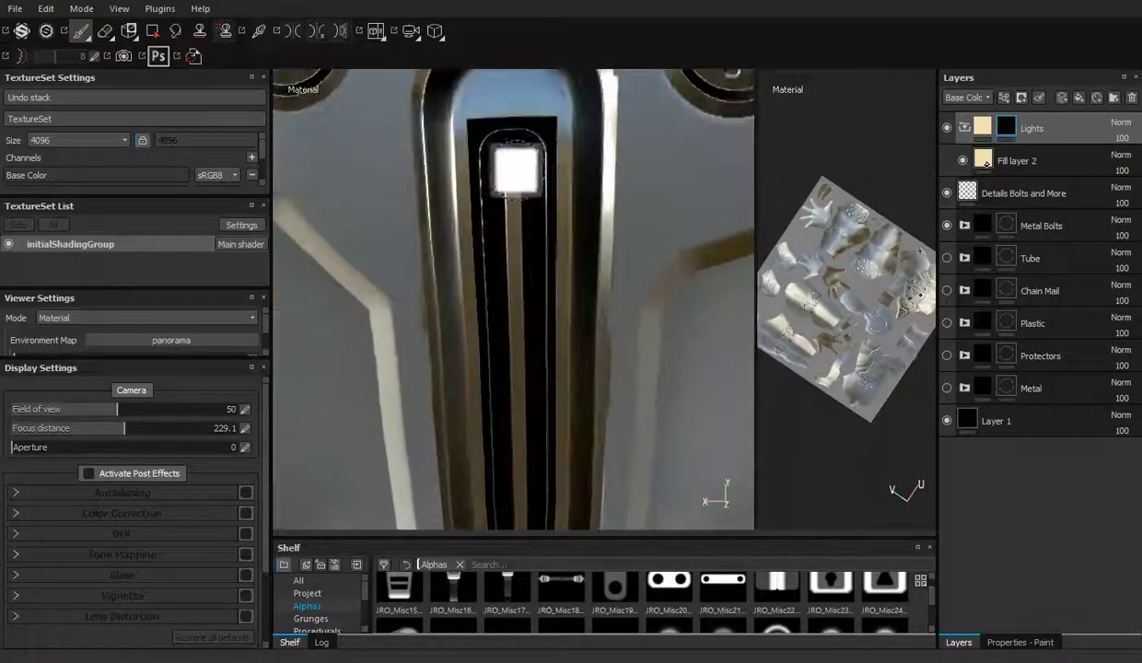
Paint yellow light into the armour slot, then frame the whole character.
{"action": "left_click", "coordinate": [519, 281], "text": "shift"}
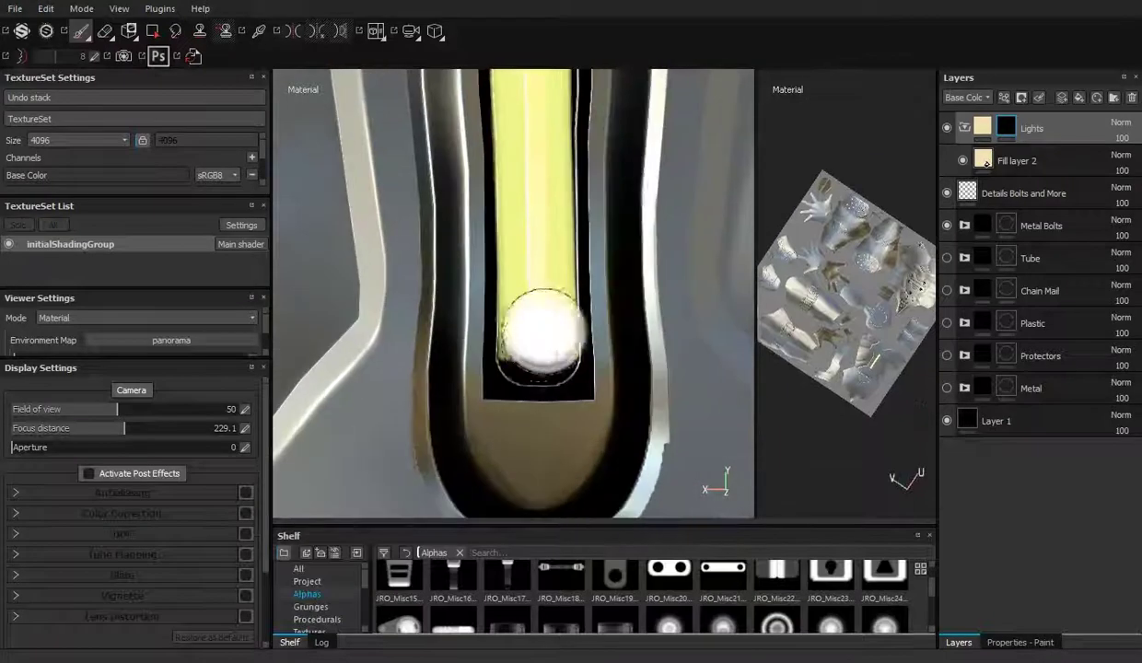
{"action": "mouse_move", "coordinate": [592, 246]}
{"action": "left_mouse_down", "text": "alt"}
{"action": "mouse_move", "coordinate": [531, 170]}
{"action": "mouse_move", "coordinate": [471, 306]}
{"action": "mouse_move", "coordinate": [411, 325]}
{"action": "mouse_move", "coordinate": [402, 309]}
{"action": "mouse_move", "coordinate": [700, 267]}
{"action": "left_mouse_up", "text": "alt"}
{"action": "key", "text": "f"}
Zoom onto the bolted back plate and paint a glowing light into its centre bolt hole.
{"action": "right_click_drag", "start_coordinate": [700, 266], "coordinate": [658, 314], "text": "alt"}
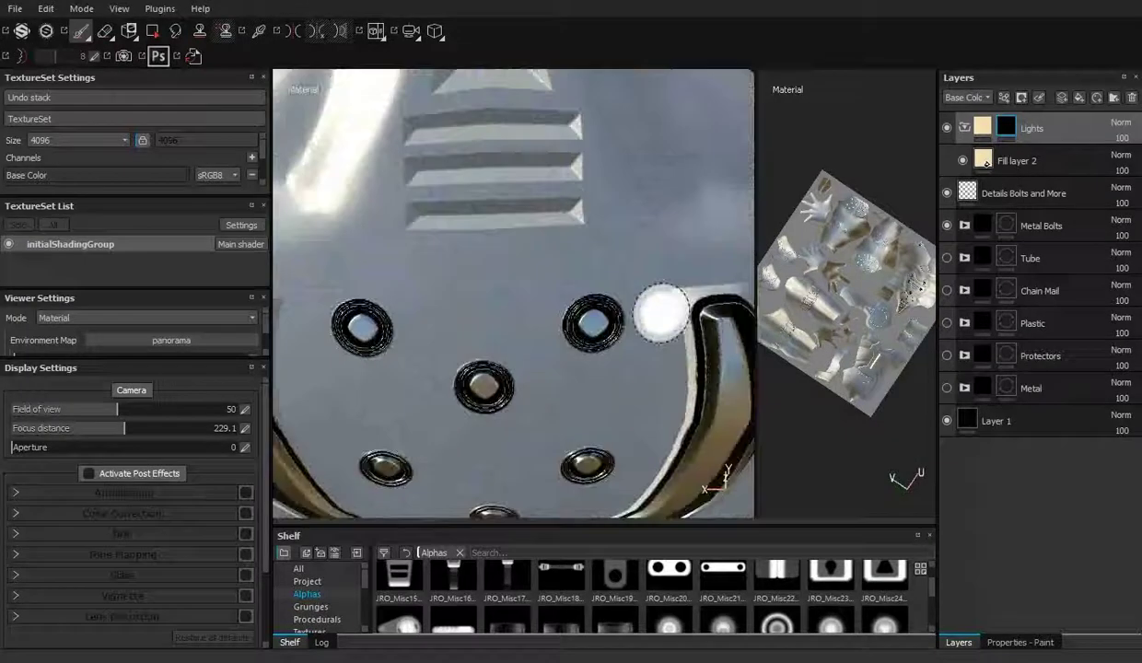
{"action": "middle_click_drag", "start_coordinate": [658, 314], "coordinate": [635, 396], "text": "alt"}
{"action": "scroll", "coordinate": [576, 285], "scroll_direction": "up", "scroll_amount": 3}
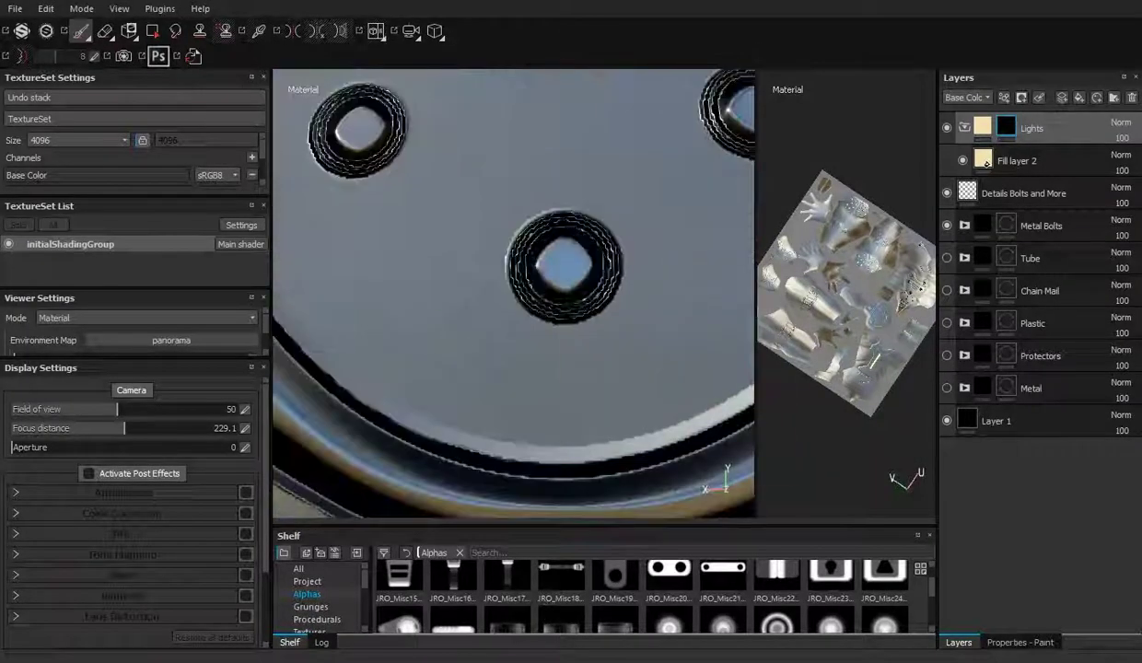
{"action": "left_click", "coordinate": [564, 265]}
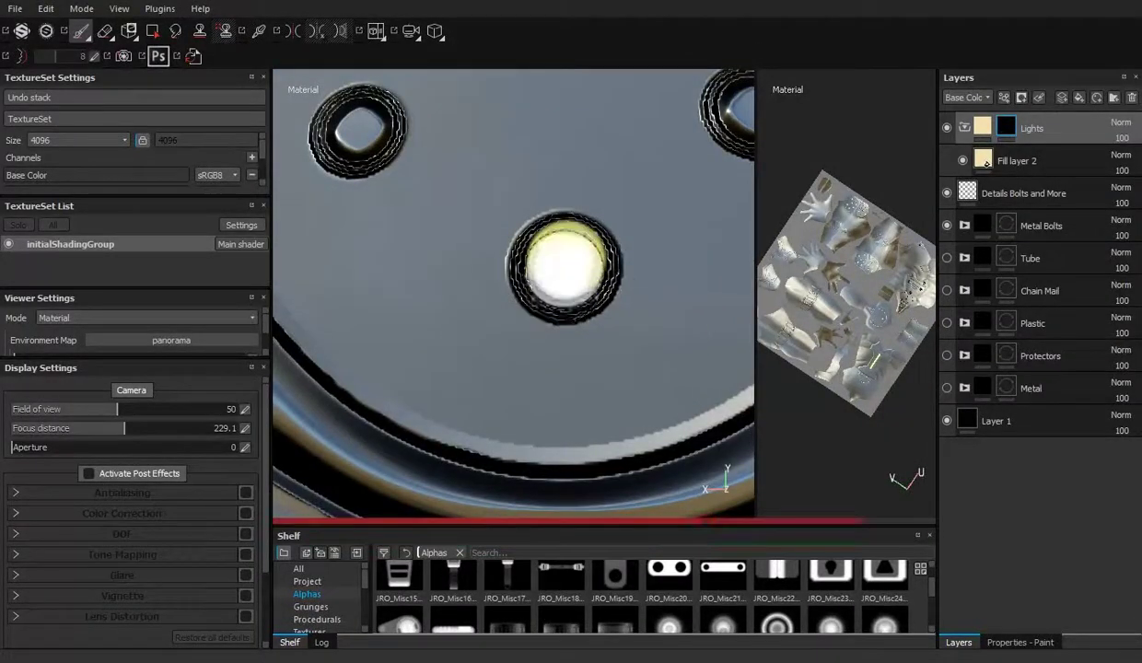
{"action": "mouse_move", "coordinate": [563, 265]}
{"action": "left_mouse_down", "text": "alt"}
{"action": "mouse_move", "coordinate": [613, 241]}
{"action": "mouse_move", "coordinate": [571, 229]}
{"action": "mouse_move", "coordinate": [541, 268]}
{"action": "mouse_move", "coordinate": [531, 255]}
{"action": "left_mouse_up", "text": "alt"}
{"action": "scroll", "coordinate": [530, 256], "scroll_direction": "down", "scroll_amount": 2}
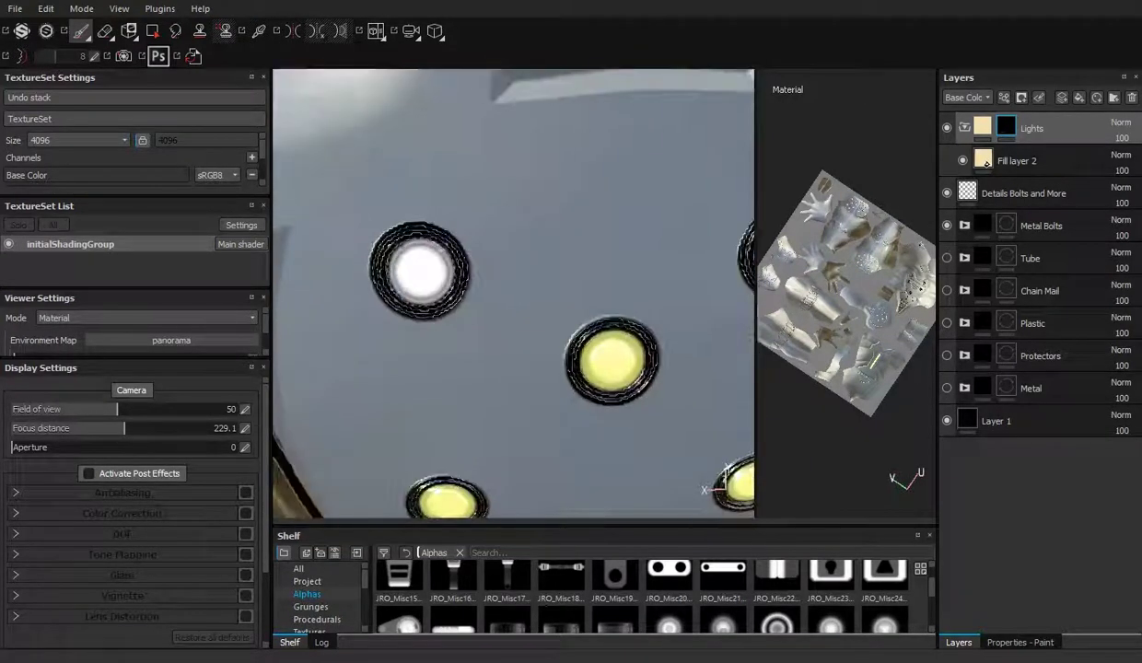
{"action": "scroll", "coordinate": [530, 255], "scroll_direction": "down", "scroll_amount": 5}
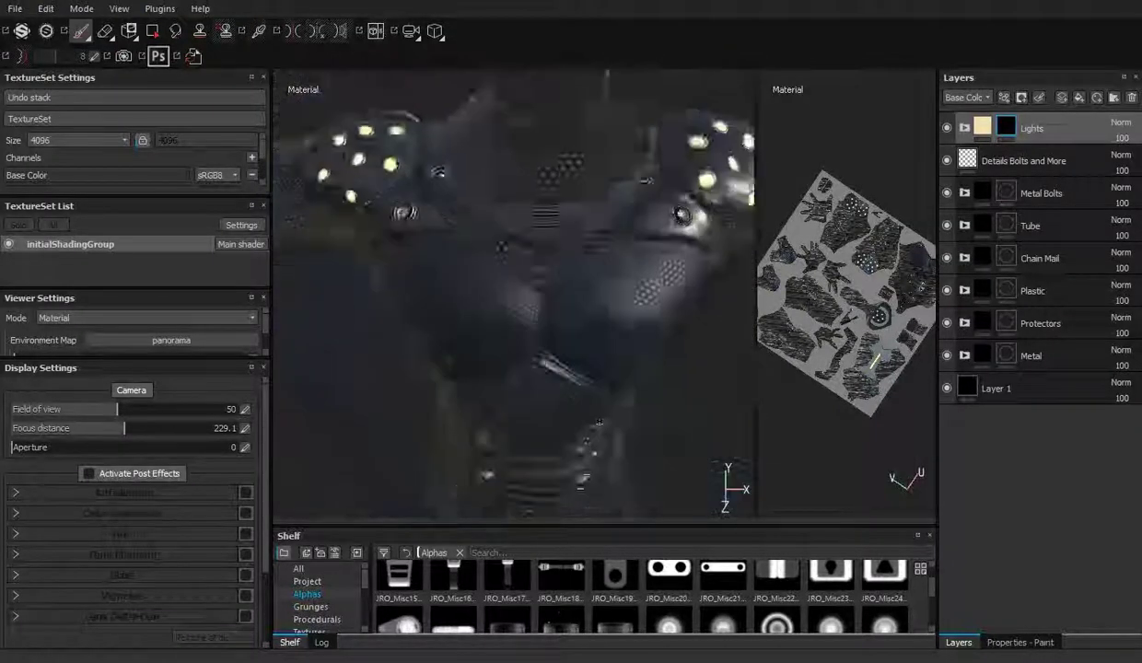
Save the project and add Fill layer 3 with a dark grey base colour.
{"action": "key", "text": "ctrl+s"}
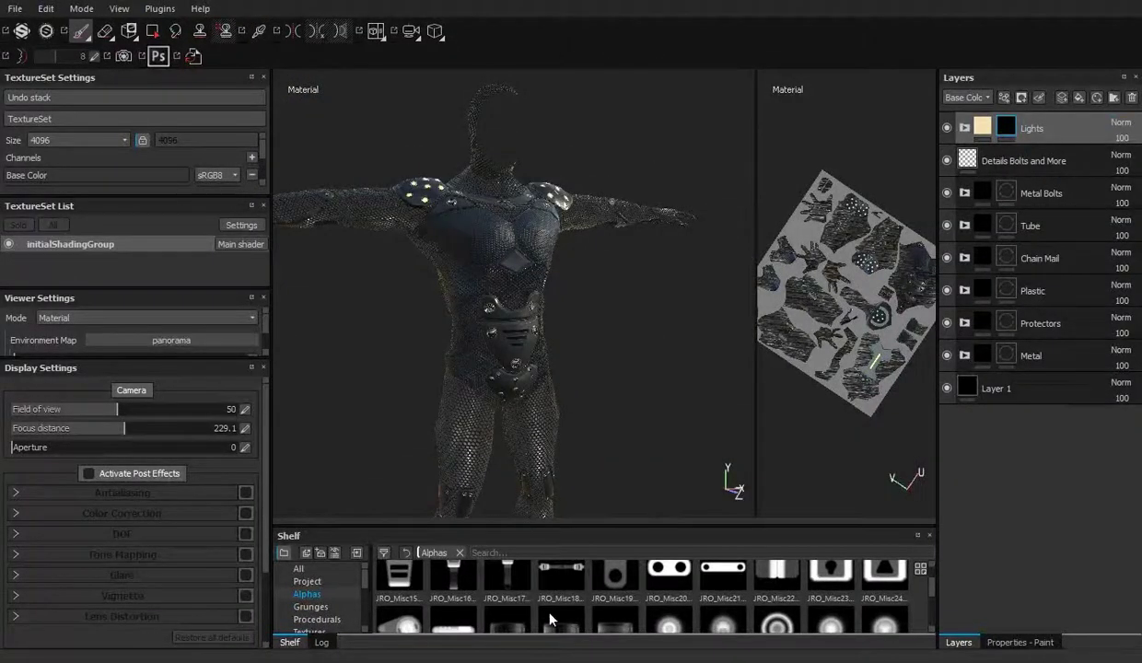
{"action": "left_click", "coordinate": [1022, 96]}
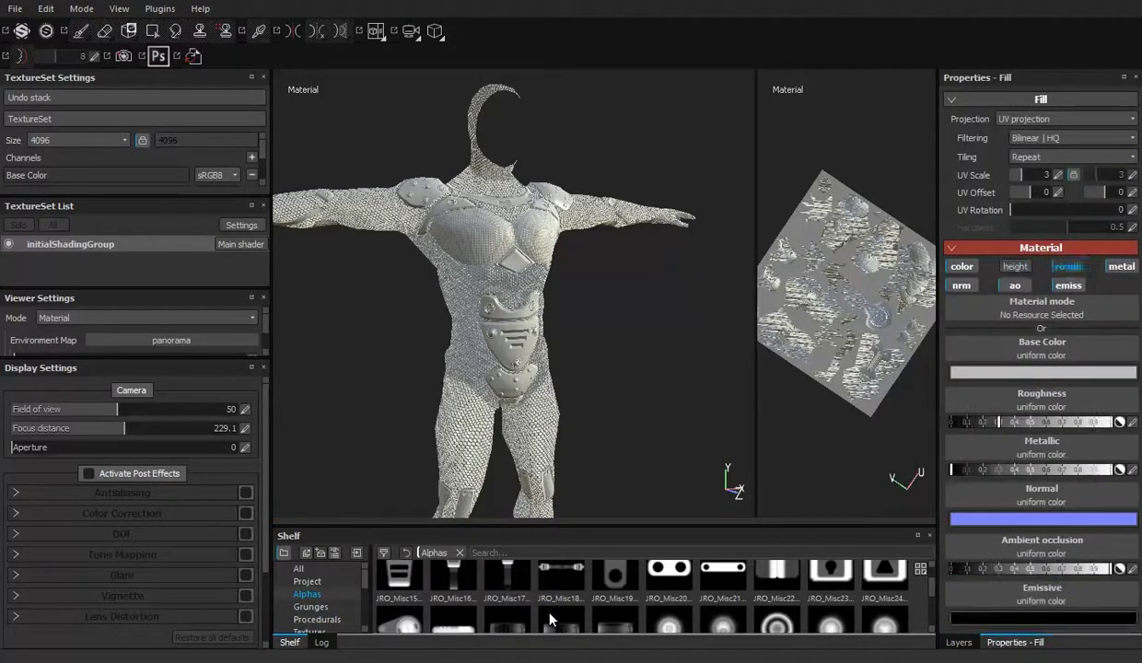
{"action": "left_click", "coordinate": [1042, 372]}
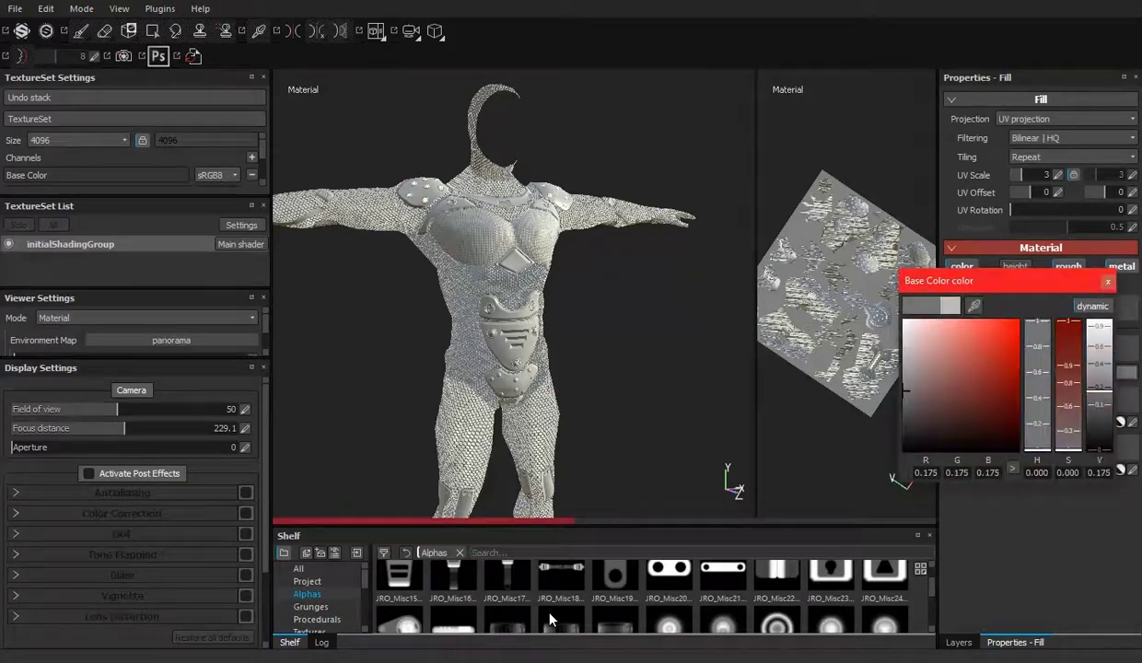
{"action": "left_click", "coordinate": [911, 405]}
{"action": "scroll", "coordinate": [507, 258], "scroll_direction": "up", "scroll_amount": 3}
{"action": "scroll", "coordinate": [507, 258], "scroll_direction": "up", "scroll_amount": 3}
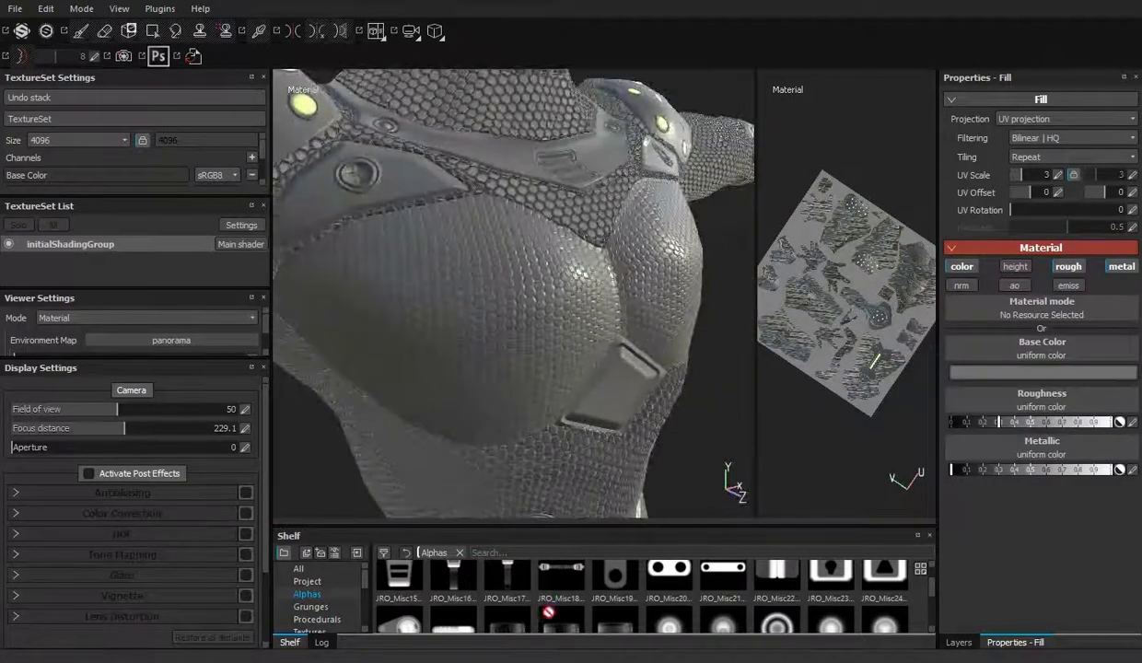
{"action": "scroll", "coordinate": [507, 294], "scroll_direction": "down", "scroll_amount": 6}
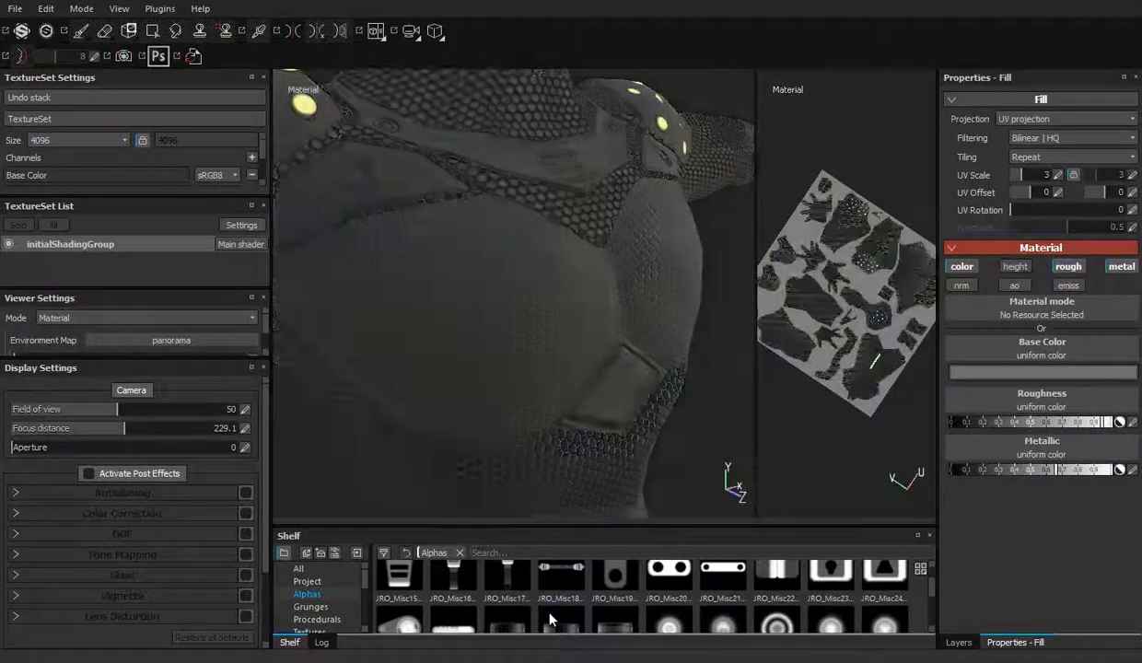
{"action": "left_click", "coordinate": [958, 642]}
{"action": "right_click", "coordinate": [971, 131]}
Give Fill layer 3 a black mask with an MG Metal Edge Wear generator.
{"action": "left_click", "coordinate": [986, 150]}
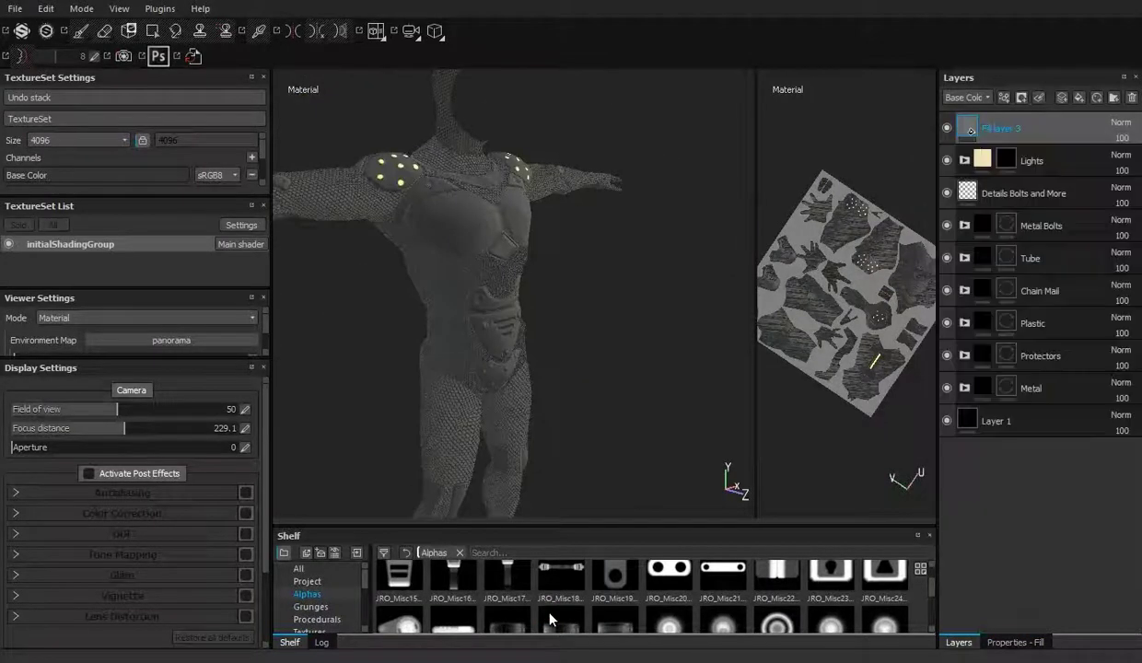
{"action": "right_click", "coordinate": [991, 129]}
{"action": "left_click", "coordinate": [984, 481]}
{"action": "left_click", "coordinate": [1036, 124]}
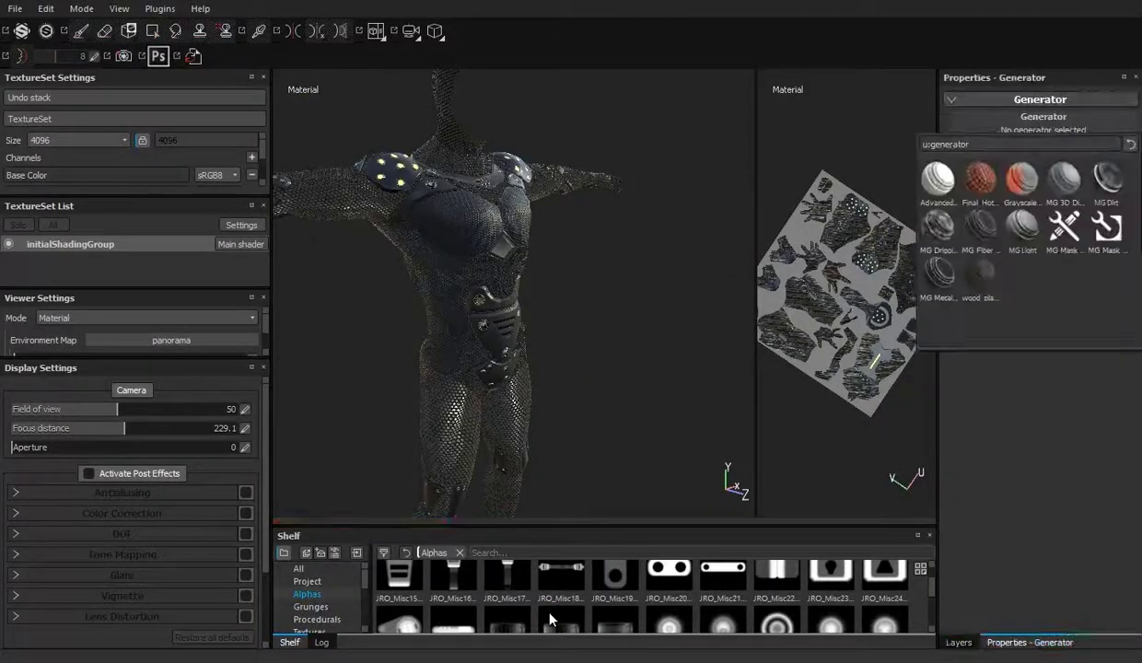
{"action": "left_click", "coordinate": [978, 224]}
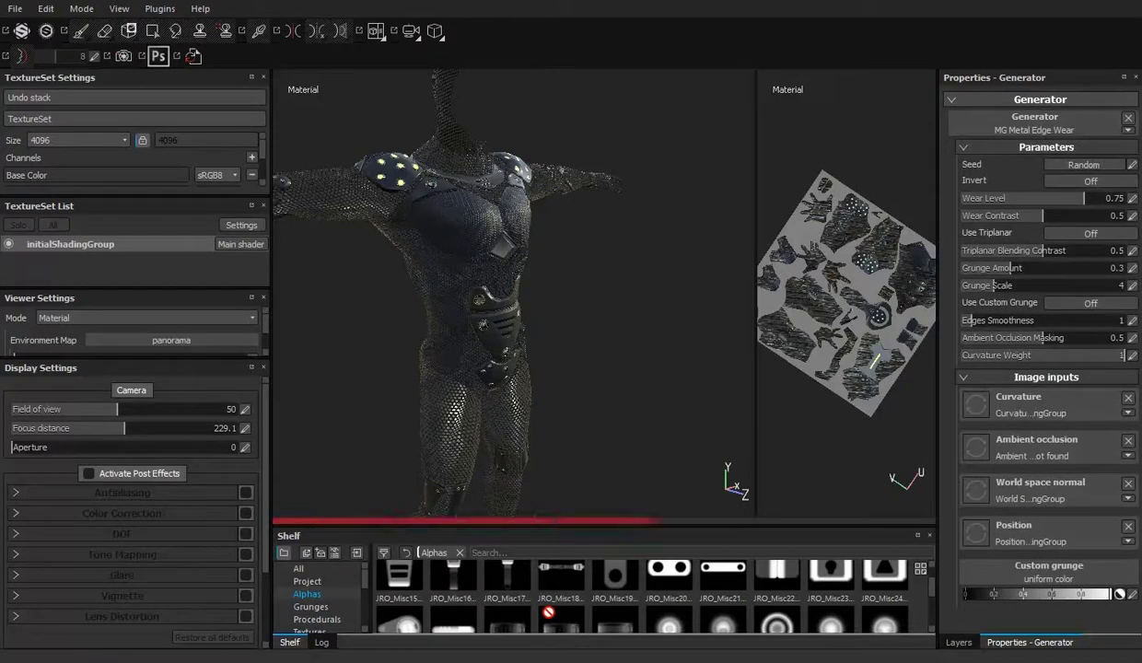
Orbit to a frontal view and bring up the texture baking settings.
{"action": "left_click_drag", "start_coordinate": [516, 304], "coordinate": [461, 303], "text": "alt"}
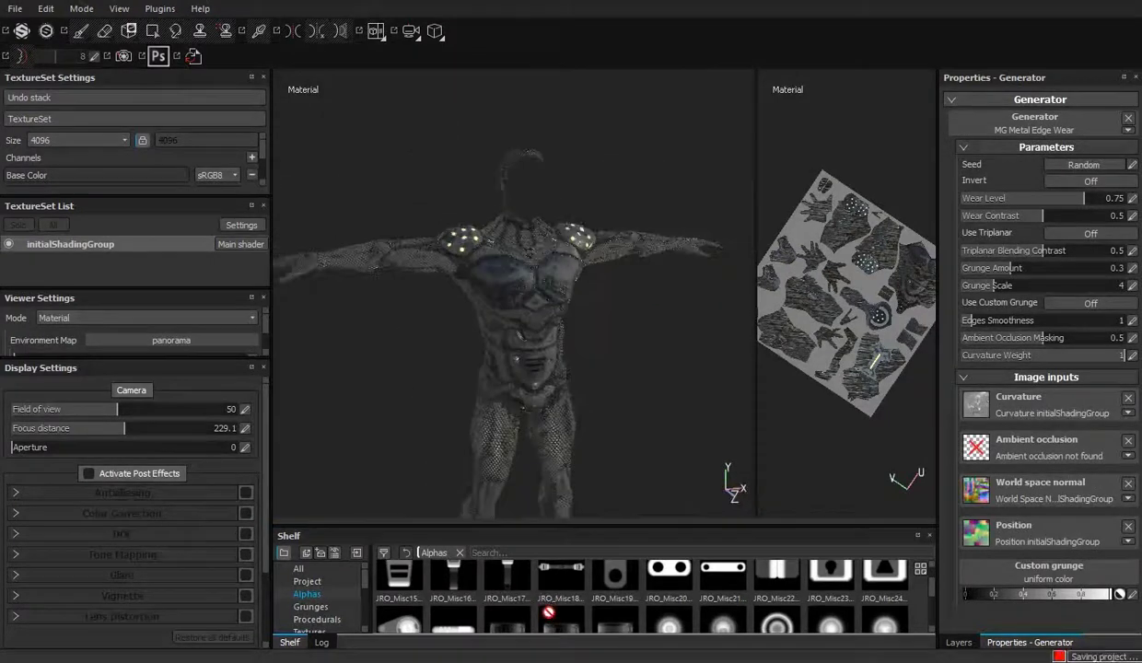
{"action": "scroll", "coordinate": [134, 148], "scroll_direction": "down", "scroll_amount": 3}
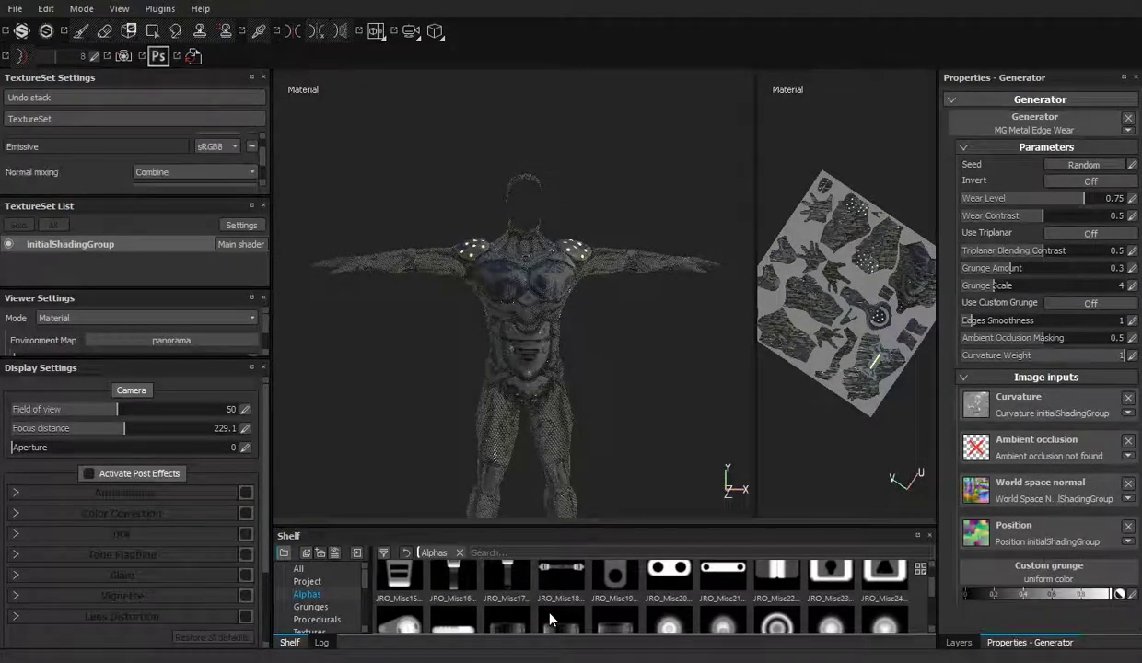
{"action": "left_click", "coordinate": [214, 165]}
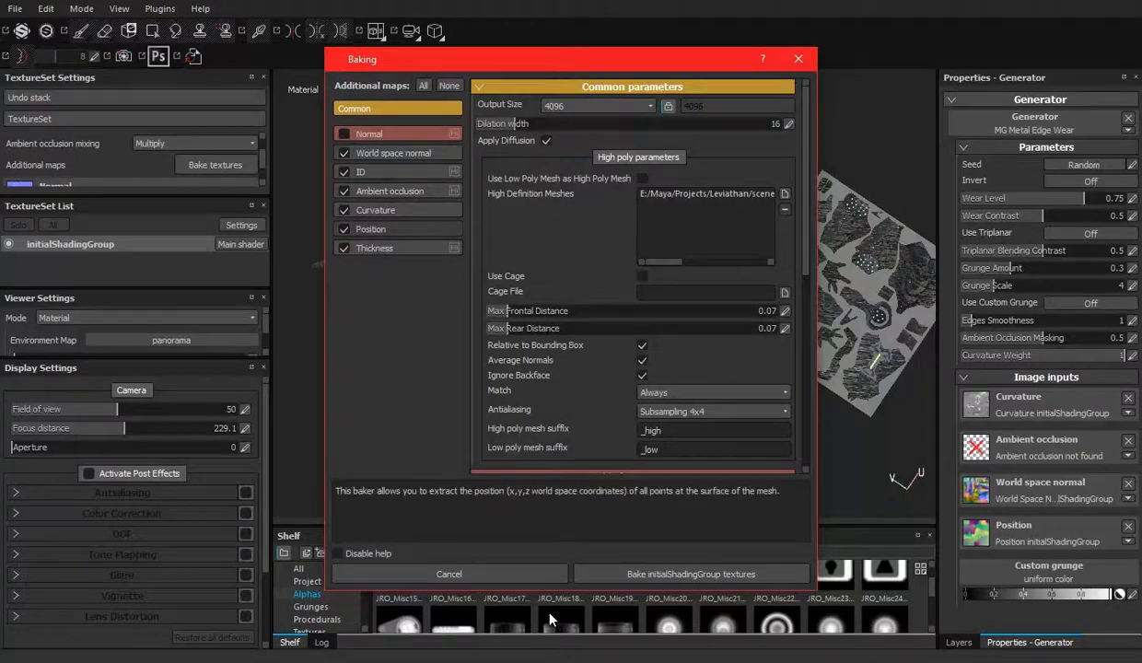
Bake textures with 256 ambient occlusion secondary rays and 0.01 minimum occluder distance.
{"action": "type", "text": "256"}
{"action": "key", "text": "Tab"}
{"action": "type", "text": "0.01"}
{"action": "key", "text": "Return"}
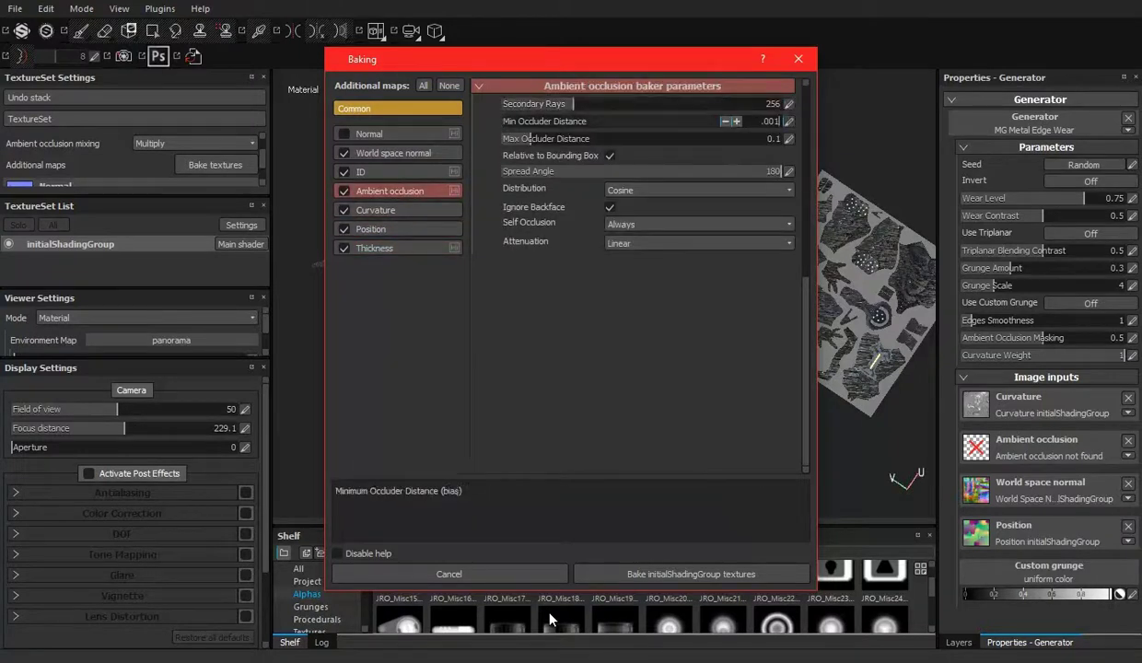
{"action": "key", "text": "Up"}
{"action": "key", "text": "Up"}
{"action": "key", "text": "Up"}
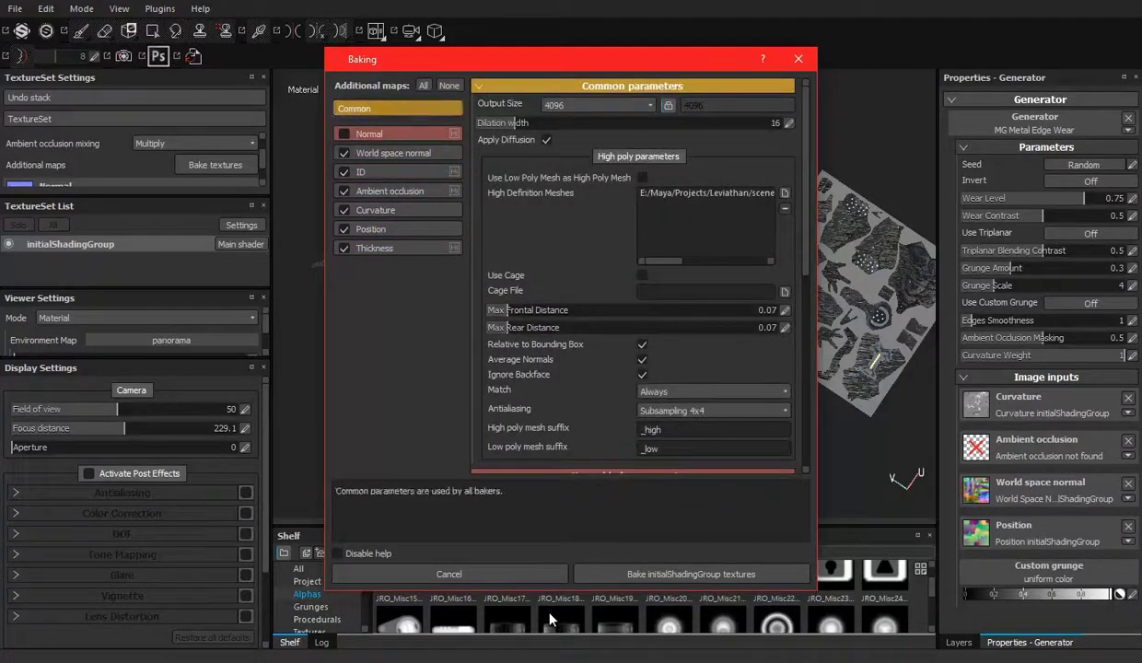
{"action": "key", "text": "Return"}
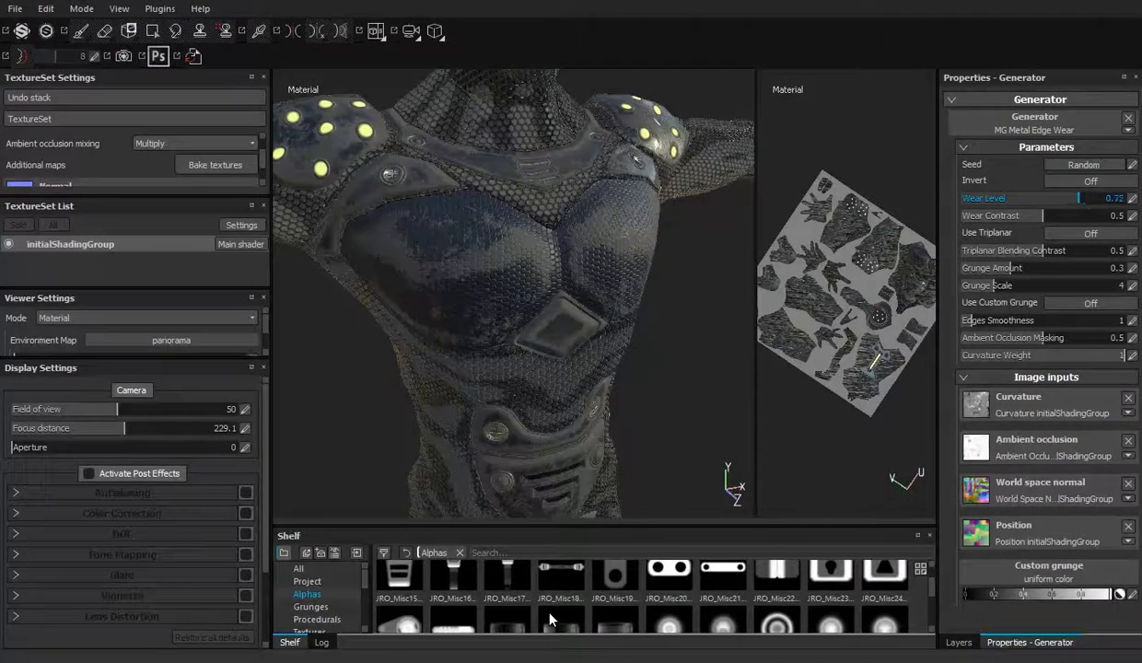
Adjust the edge wear's Wear Level, settling at 0.68.
{"action": "left_click_drag", "start_coordinate": [550, 620], "coordinate": [550, 620]}
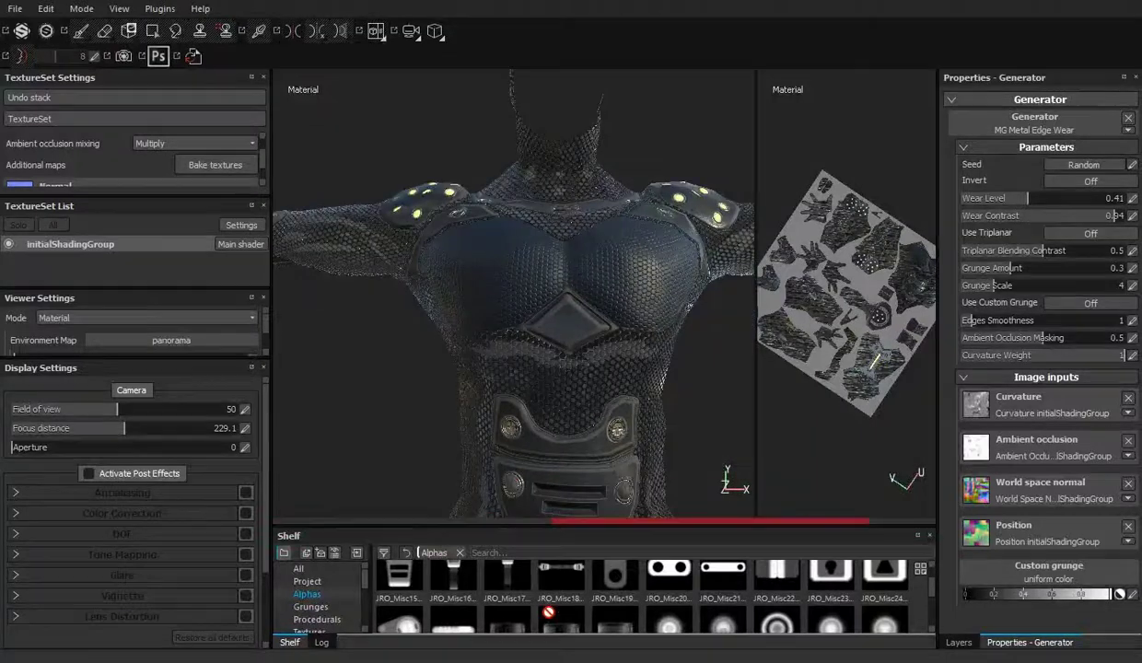
{"action": "left_click_drag", "start_coordinate": [551, 619], "coordinate": [548, 611]}
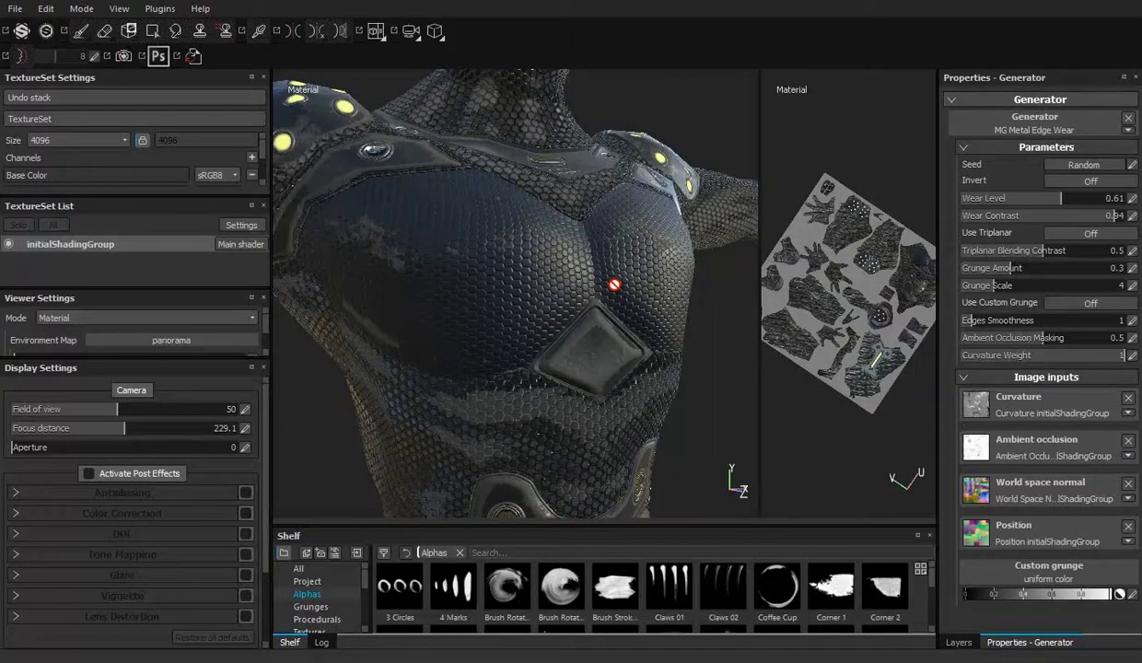
{"action": "left_click", "coordinate": [1073, 199]}
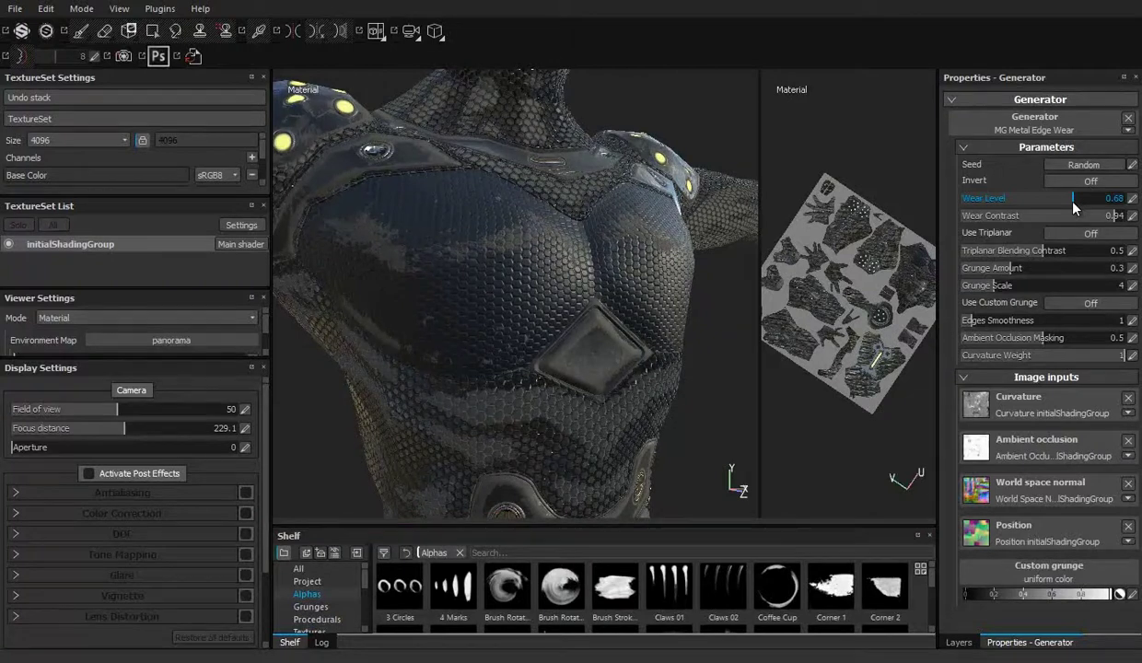
{"action": "scroll", "coordinate": [497, 387], "scroll_direction": "down", "scroll_amount": 5}
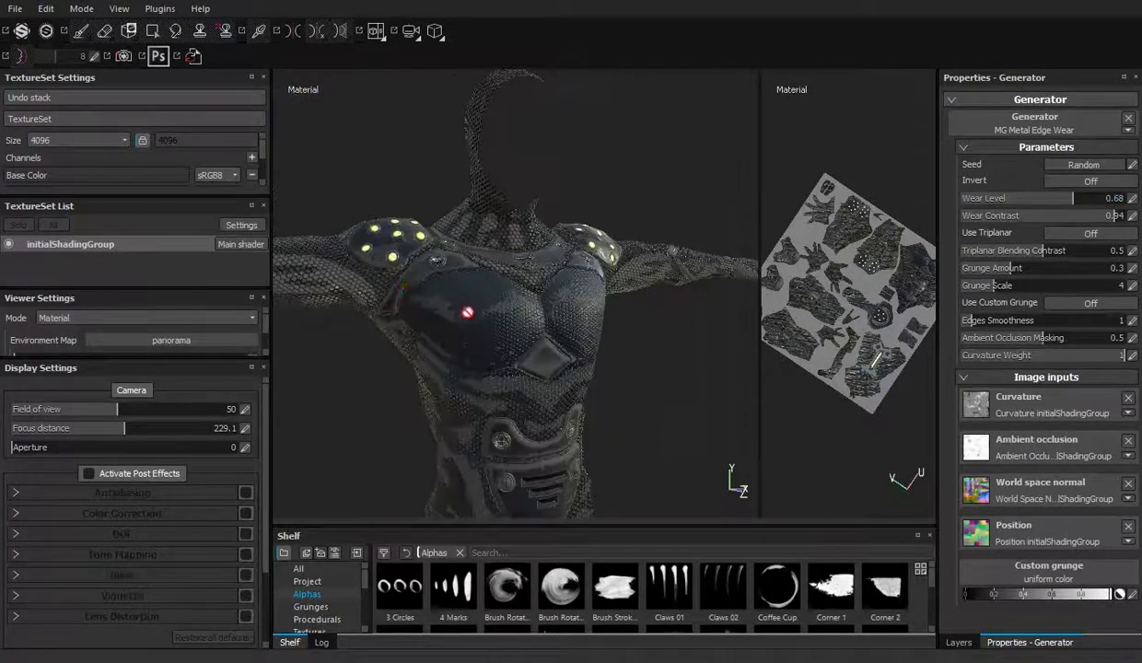
{"action": "scroll", "coordinate": [497, 387], "scroll_direction": "up", "scroll_amount": 3}
Orbit the suit and toggle Fill layer 3's visibility to compare the edge wear.
{"action": "left_click", "coordinate": [959, 642]}
{"action": "left_click", "coordinate": [1029, 642]}
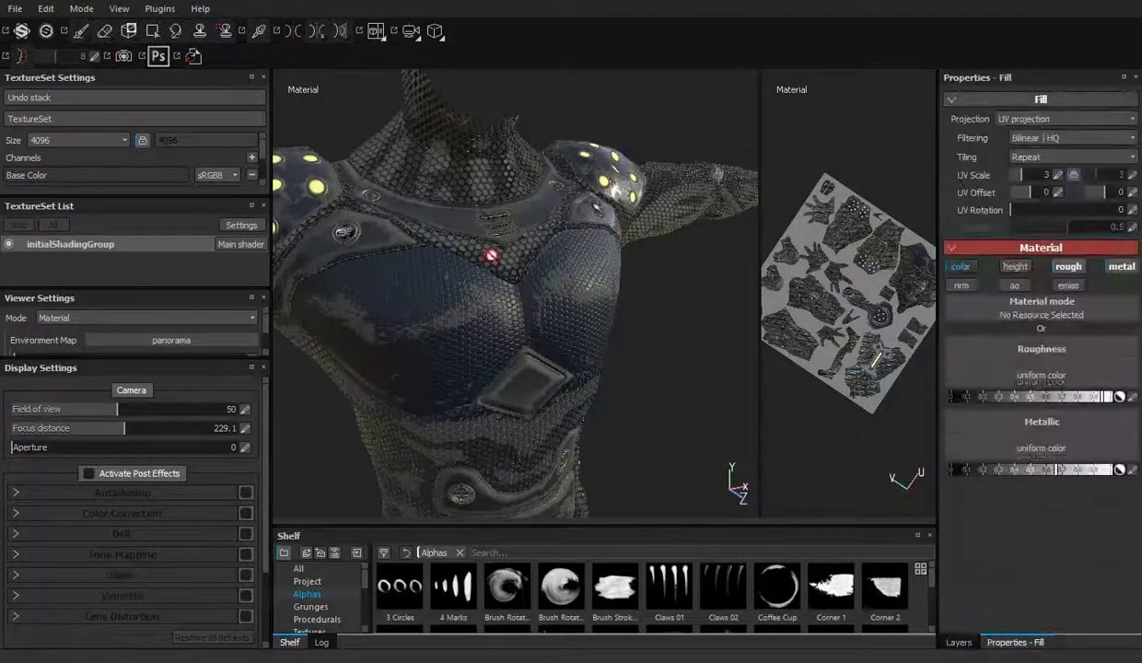
{"action": "left_click_drag", "start_coordinate": [492, 255], "coordinate": [503, 306], "text": "alt"}
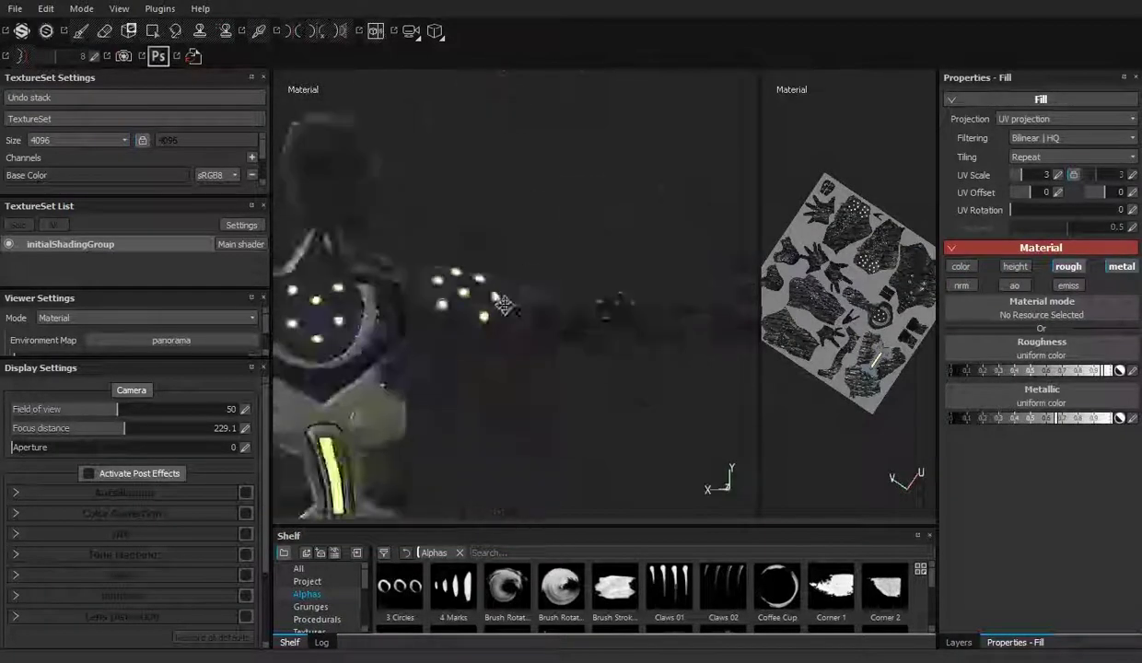
{"action": "left_click_drag", "start_coordinate": [503, 307], "coordinate": [479, 316], "text": "alt"}
{"action": "left_click", "coordinate": [959, 642]}
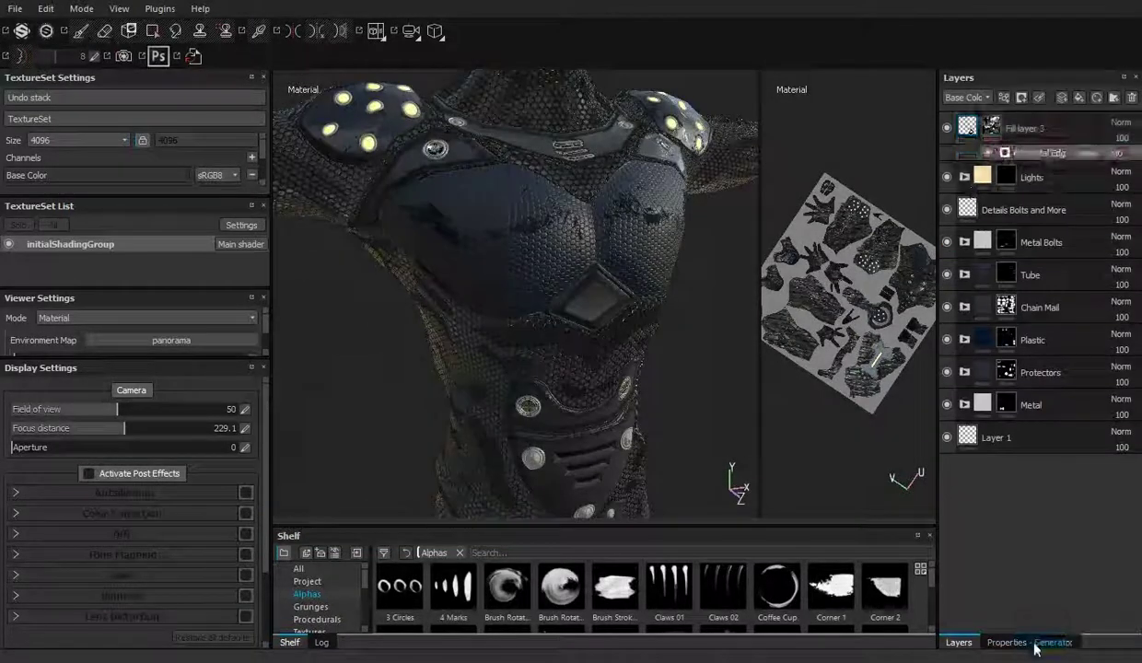
{"action": "left_click", "coordinate": [1035, 644]}
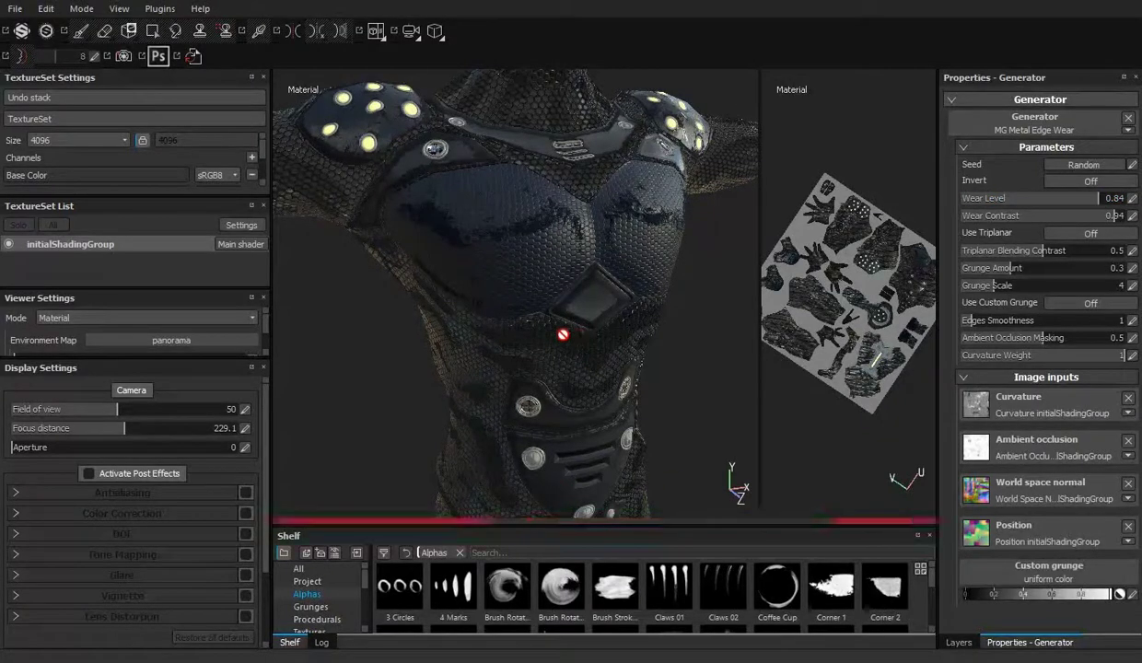
{"action": "mouse_move", "coordinate": [603, 342]}
{"action": "left_mouse_down", "text": "alt"}
{"action": "mouse_move", "coordinate": [418, 265]}
{"action": "mouse_move", "coordinate": [461, 281]}
{"action": "left_mouse_up", "text": "alt"}
{"action": "scroll", "coordinate": [461, 281], "scroll_direction": "up", "scroll_amount": 3}
{"action": "left_click", "coordinate": [959, 642]}
{"action": "left_click", "coordinate": [947, 128]}
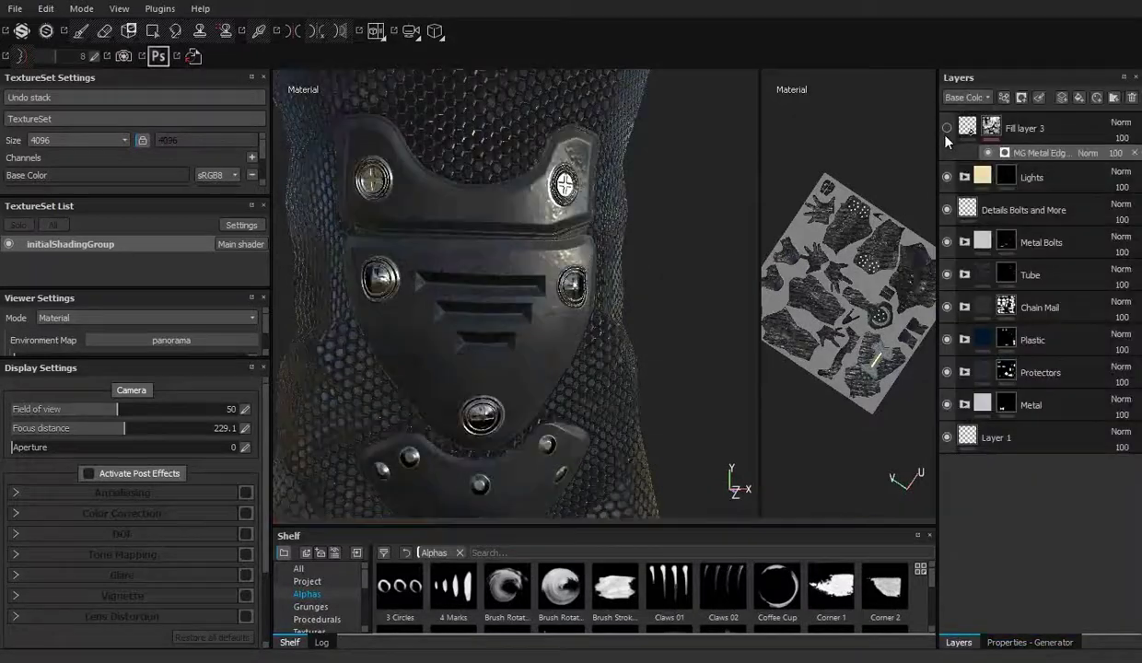
Raise the inverted wear's Wear Level to 0.93, checking the chest and shoulder.
{"action": "left_click_drag", "start_coordinate": [704, 197], "coordinate": [590, 276], "text": "alt"}
{"action": "left_click", "coordinate": [990, 644]}
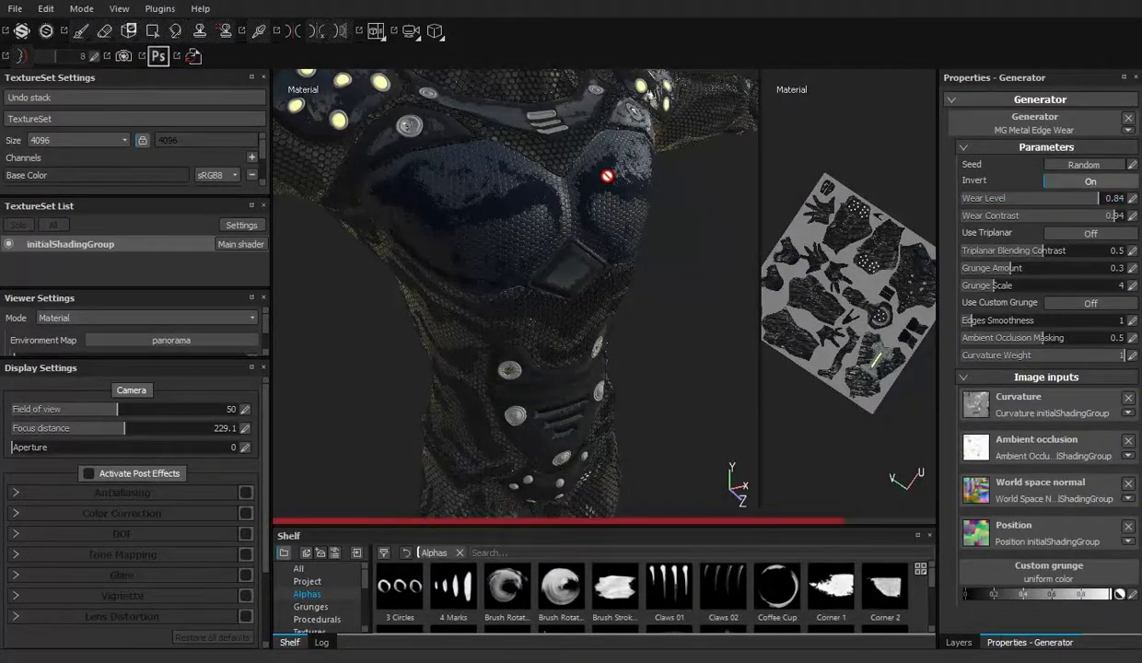
{"action": "left_click_drag", "start_coordinate": [607, 176], "coordinate": [515, 276], "text": "alt"}
{"action": "left_click_drag", "start_coordinate": [1108, 205], "coordinate": [1078, 227]}
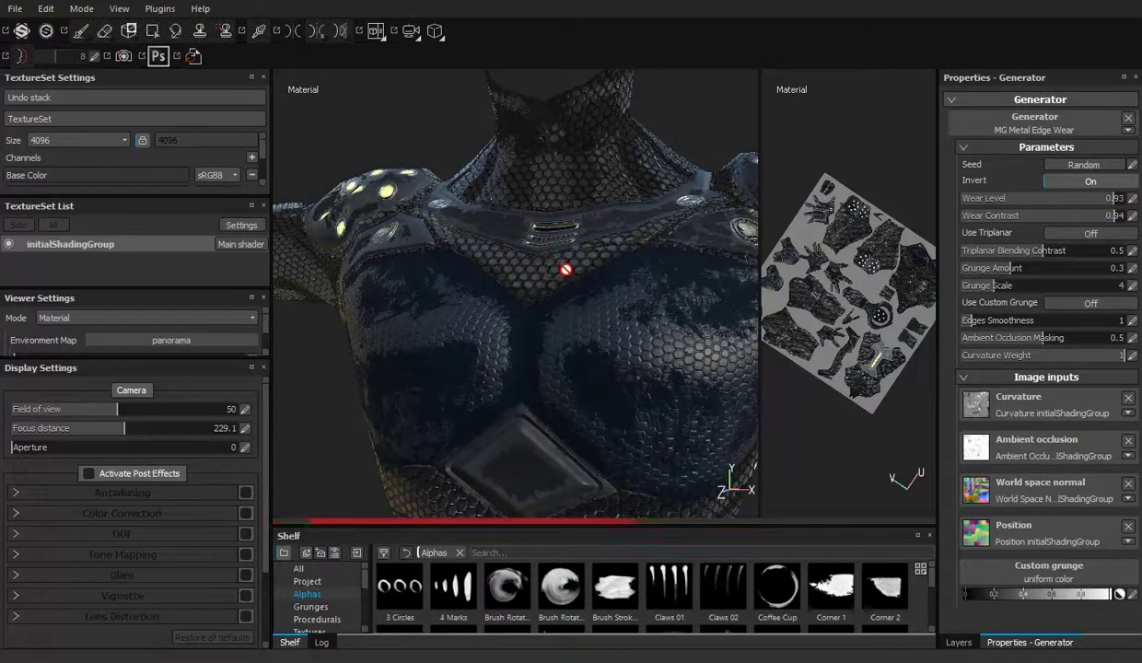
{"action": "mouse_move", "coordinate": [571, 270]}
{"action": "left_mouse_down", "text": "alt"}
{"action": "mouse_move", "coordinate": [619, 299]}
{"action": "mouse_move", "coordinate": [597, 399]}
{"action": "mouse_move", "coordinate": [542, 387]}
{"action": "mouse_move", "coordinate": [569, 347]}
{"action": "mouse_move", "coordinate": [576, 411]}
{"action": "mouse_move", "coordinate": [546, 375]}
{"action": "mouse_move", "coordinate": [441, 387]}
{"action": "left_mouse_up", "text": "alt"}
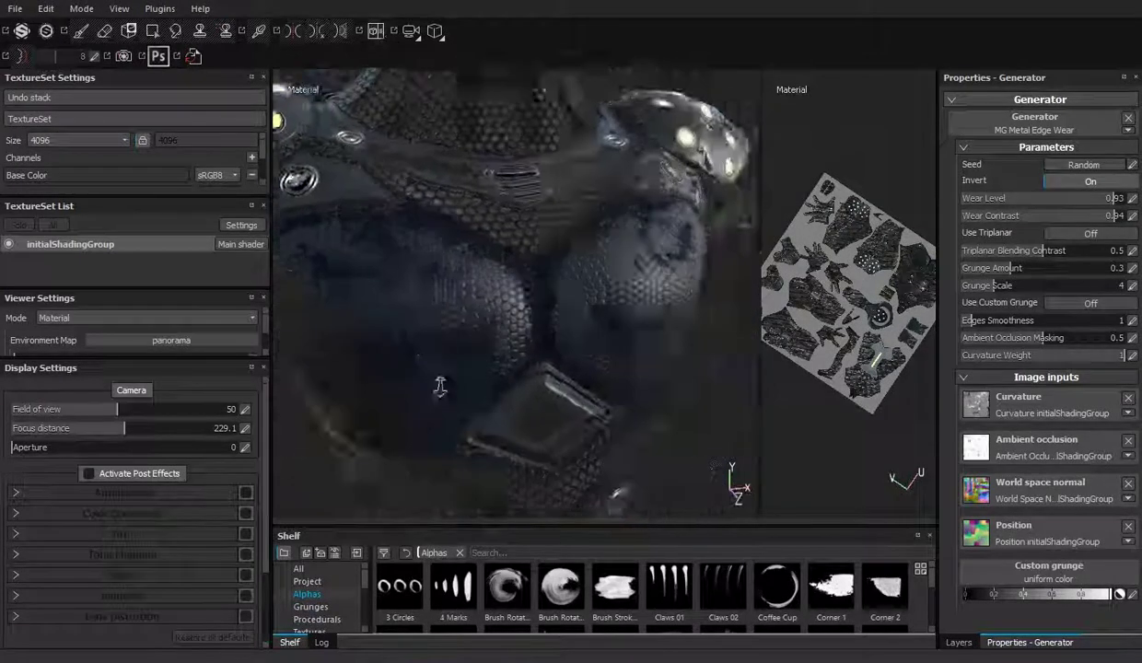
{"action": "right_click_drag", "start_coordinate": [441, 387], "coordinate": [440, 433], "text": "alt"}
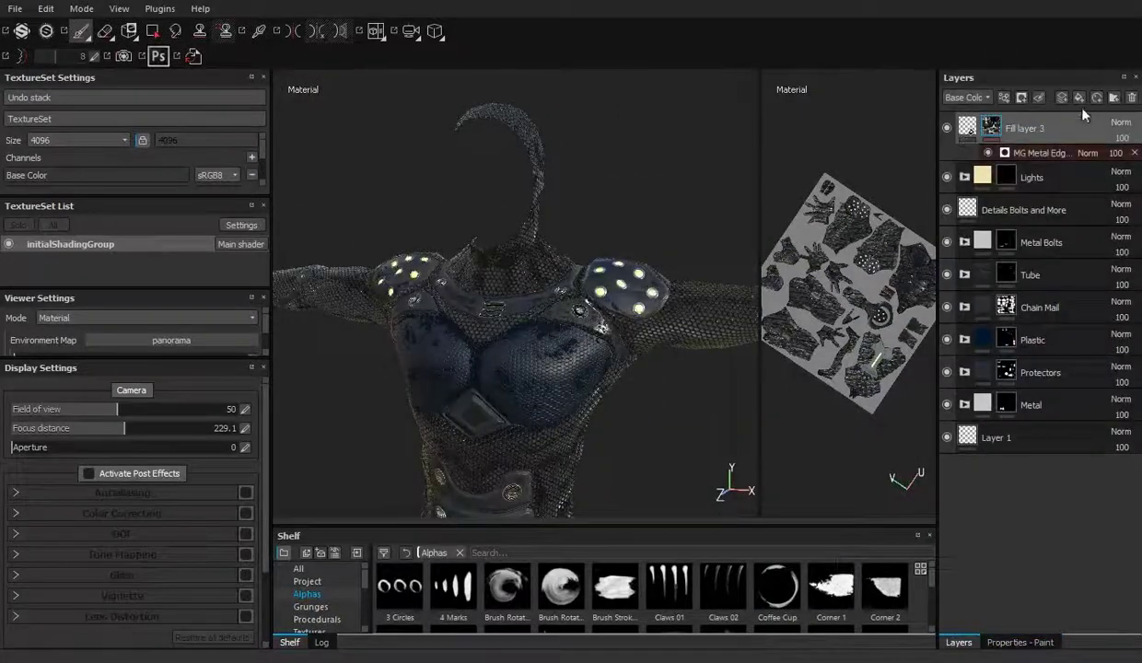
Add a fill layer with height, normal, AO and emissive off, red base colour and near-max metallic.
{"action": "left_click", "coordinate": [1078, 98]}
{"action": "left_click", "coordinate": [1018, 642]}
{"action": "left_click", "coordinate": [1015, 266]}
{"action": "left_click", "coordinate": [961, 285]}
{"action": "left_click", "coordinate": [1014, 285]}
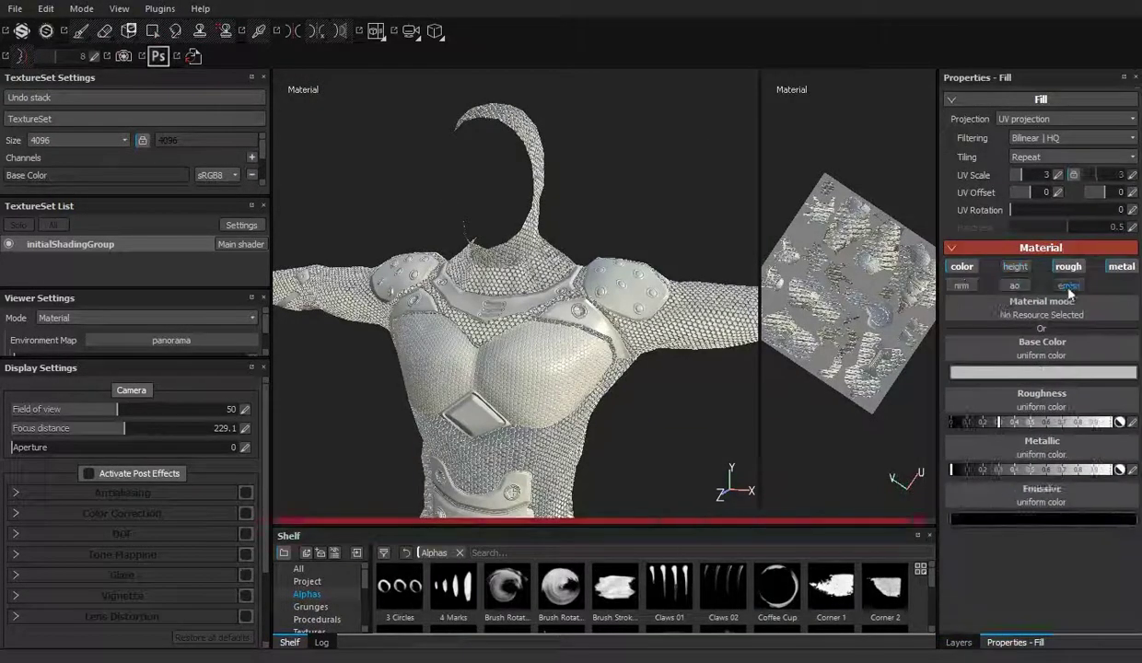
{"action": "left_click", "coordinate": [1069, 285]}
{"action": "left_click", "coordinate": [1042, 372]}
{"action": "left_click", "coordinate": [964, 387]}
{"action": "left_click_drag", "start_coordinate": [516, 304], "coordinate": [627, 304], "text": "alt"}
{"action": "left_click", "coordinate": [1092, 422]}
{"action": "left_click", "coordinate": [1101, 470]}
{"action": "left_click_drag", "start_coordinate": [442, 239], "coordinate": [535, 224], "text": "alt"}
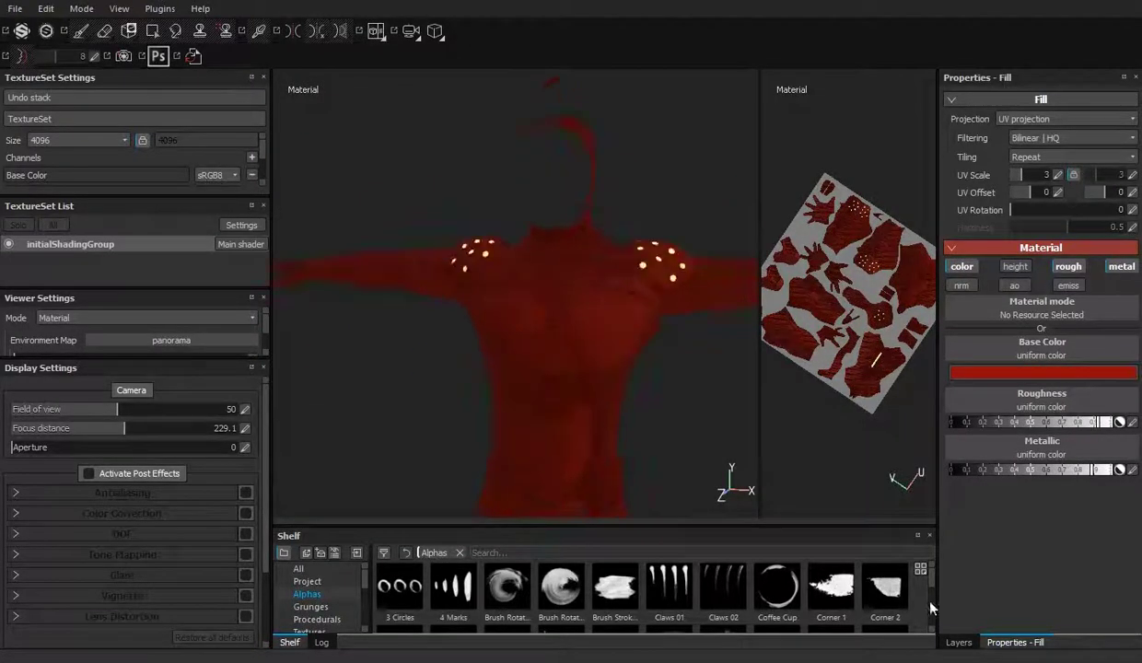
Give Fill layer 4 a black mask driven by an MG Dirt generator.
{"action": "left_click", "coordinate": [959, 642]}
{"action": "right_click", "coordinate": [963, 122]}
{"action": "left_click", "coordinate": [986, 132]}
{"action": "right_click", "coordinate": [964, 122]}
{"action": "left_click", "coordinate": [976, 477]}
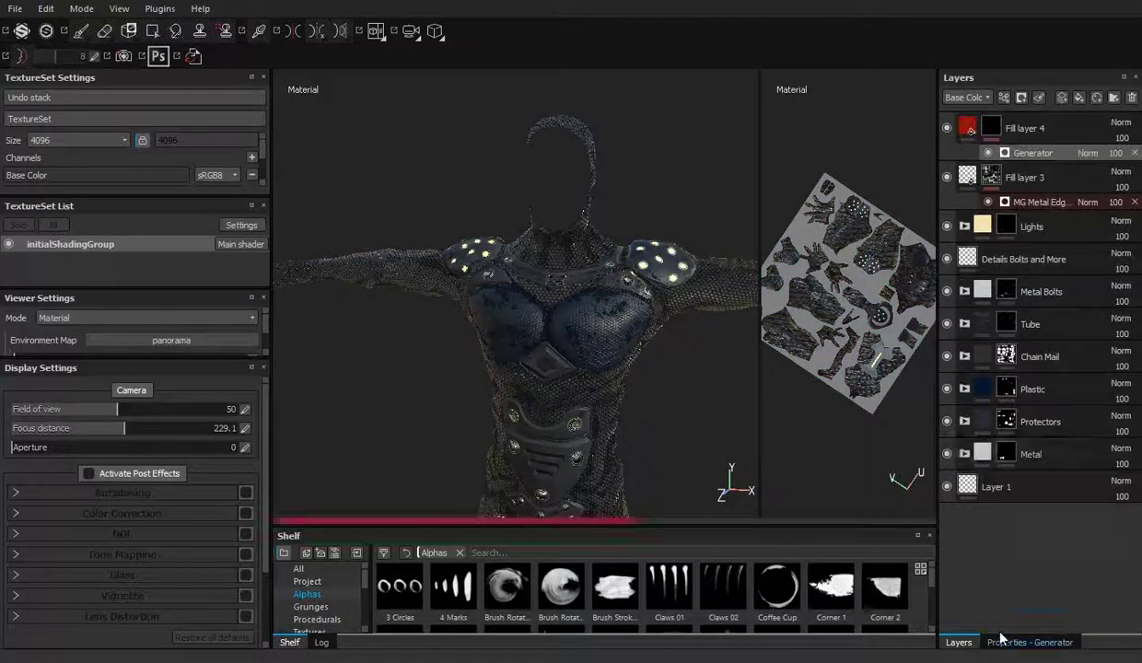
{"action": "left_click", "coordinate": [1001, 642]}
{"action": "left_click", "coordinate": [1079, 186]}
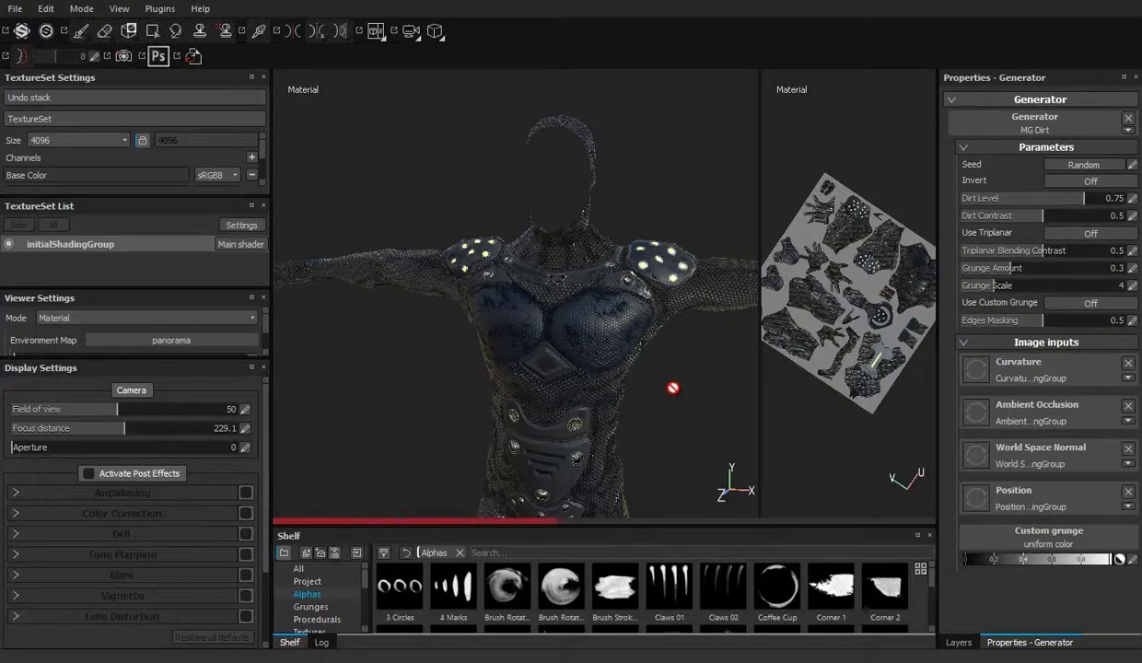
Change Fill layer 4's base colour from red to green.
{"action": "left_click_drag", "start_coordinate": [672, 388], "coordinate": [561, 382], "text": "alt"}
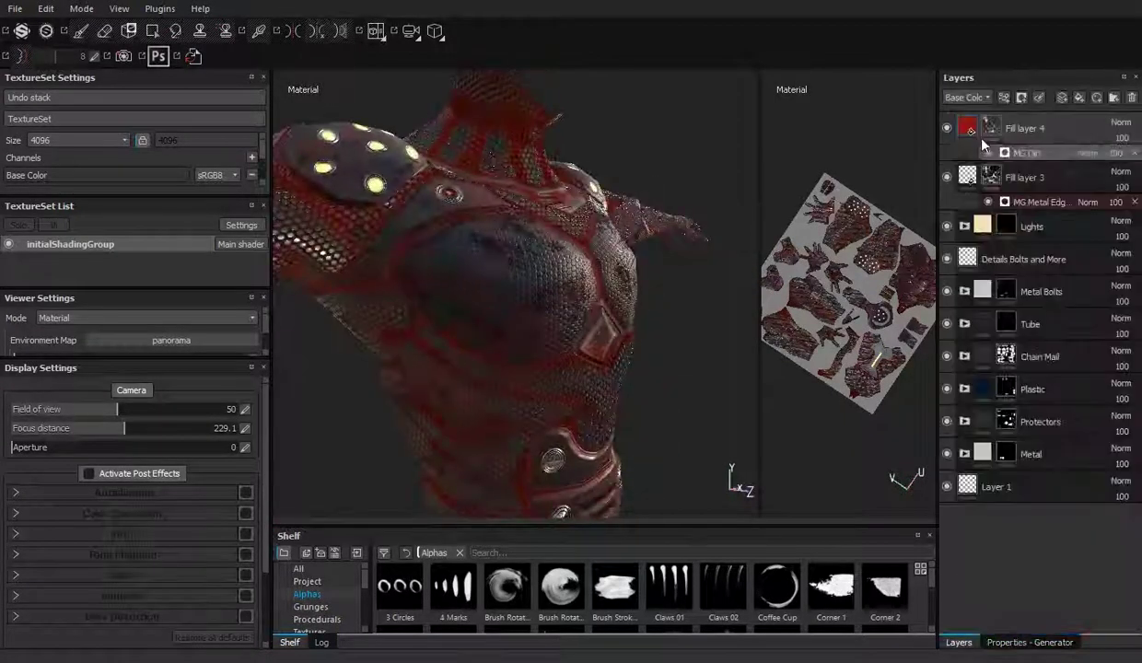
{"action": "left_click", "coordinate": [983, 138]}
{"action": "left_click", "coordinate": [1050, 364]}
{"action": "left_click_drag", "start_coordinate": [1038, 323], "coordinate": [1038, 405]}
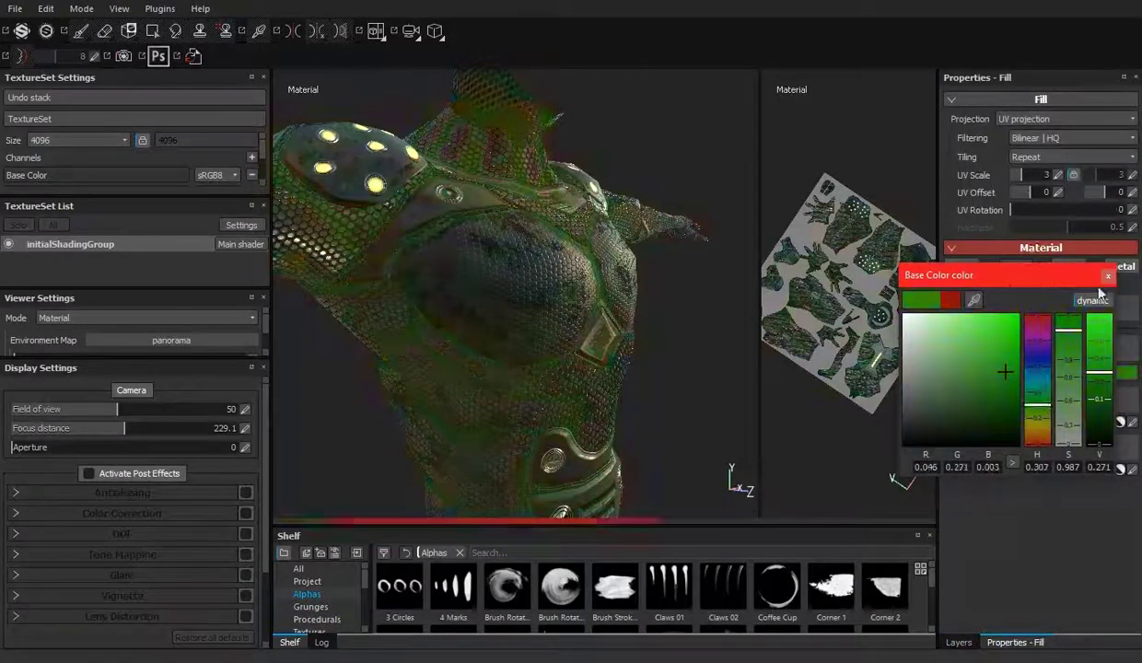
{"action": "left_click", "coordinate": [1108, 275]}
Bring up the MG Dirt generator settings and inspect the dirt around the armour and torso.
{"action": "left_click", "coordinate": [959, 642]}
{"action": "left_click", "coordinate": [1027, 158]}
{"action": "left_click", "coordinate": [1029, 642]}
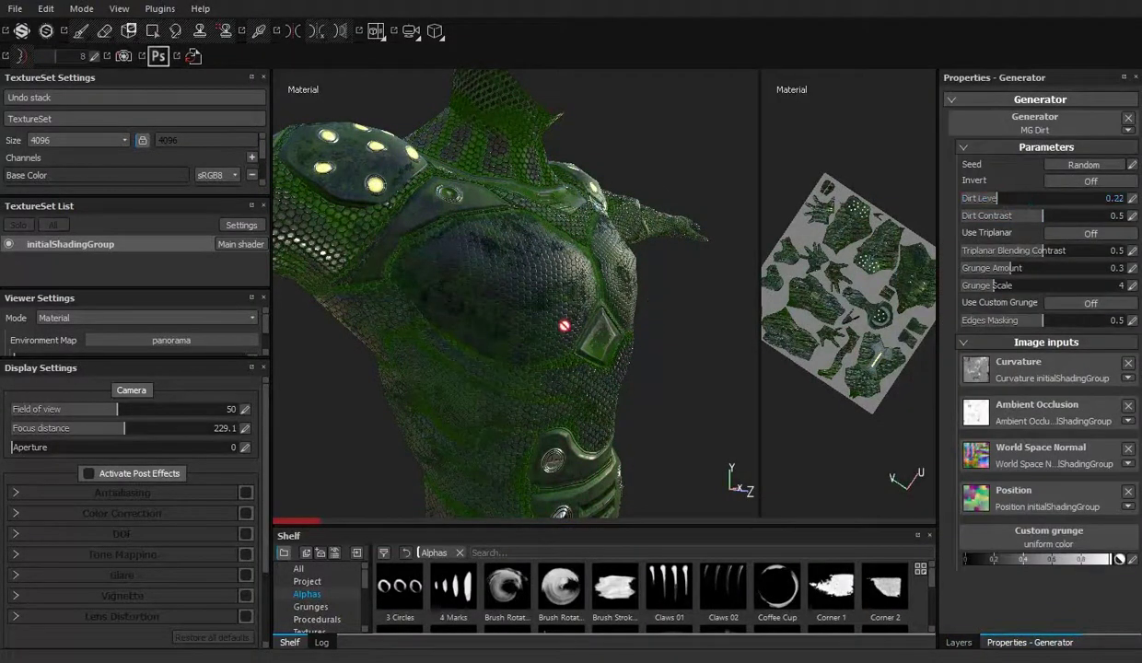
{"action": "left_click_drag", "start_coordinate": [565, 325], "coordinate": [563, 242], "text": "alt"}
{"action": "mouse_move", "coordinate": [564, 243]}
{"action": "right_mouse_down", "text": "alt"}
{"action": "mouse_move", "coordinate": [611, 367]}
{"action": "mouse_move", "coordinate": [608, 304]}
{"action": "right_mouse_up", "text": "alt"}
{"action": "left_click_drag", "start_coordinate": [608, 304], "coordinate": [645, 304], "text": "alt"}
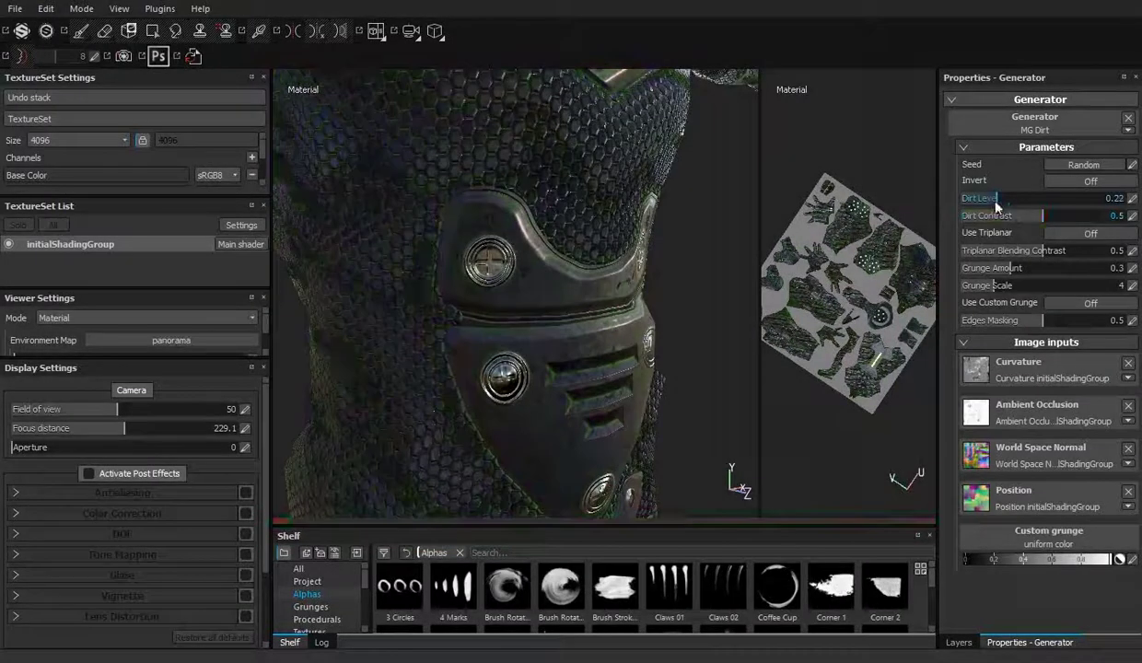
{"action": "mouse_move", "coordinate": [557, 249]}
{"action": "right_mouse_down", "text": "alt"}
{"action": "mouse_move", "coordinate": [521, 360]}
{"action": "mouse_move", "coordinate": [604, 376]}
{"action": "right_mouse_up", "text": "alt"}
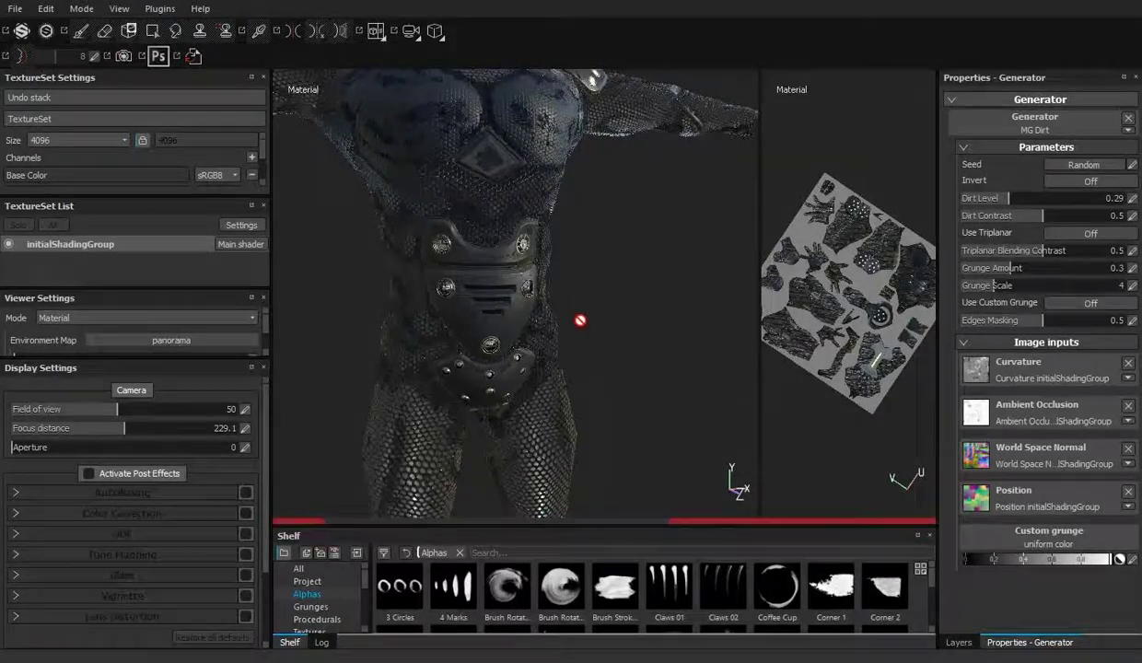
{"action": "mouse_move", "coordinate": [580, 320]}
{"action": "left_mouse_down", "text": "alt"}
{"action": "mouse_move", "coordinate": [492, 332]}
{"action": "mouse_move", "coordinate": [576, 263]}
{"action": "left_mouse_up", "text": "alt"}
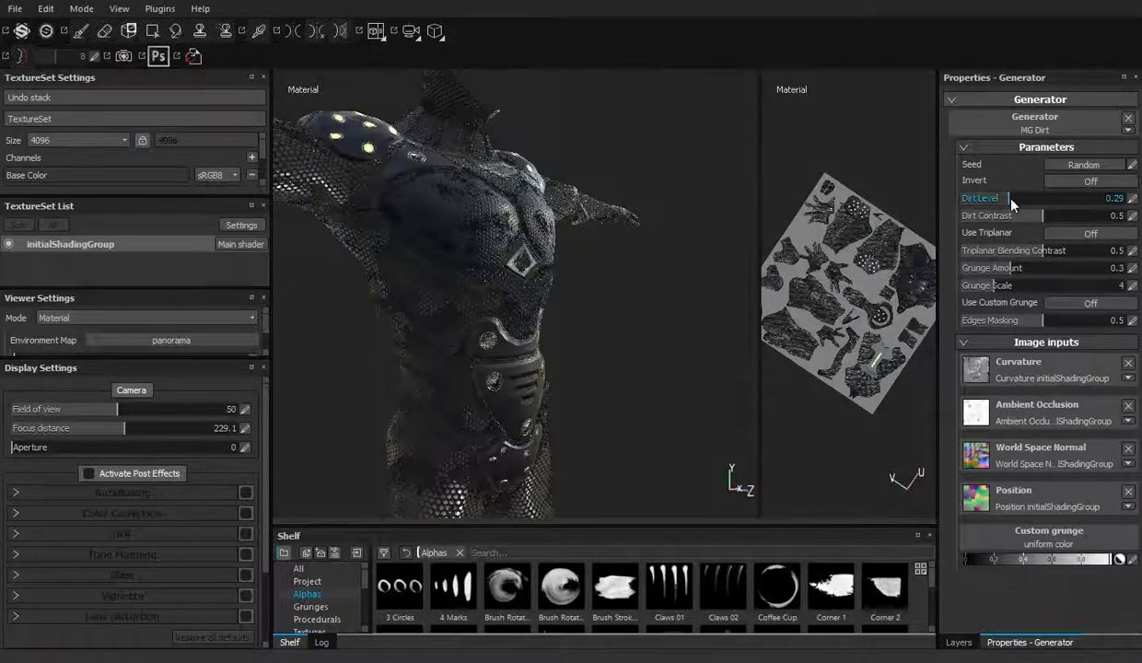
{"action": "left_click_drag", "start_coordinate": [611, 342], "coordinate": [603, 342], "text": "alt"}
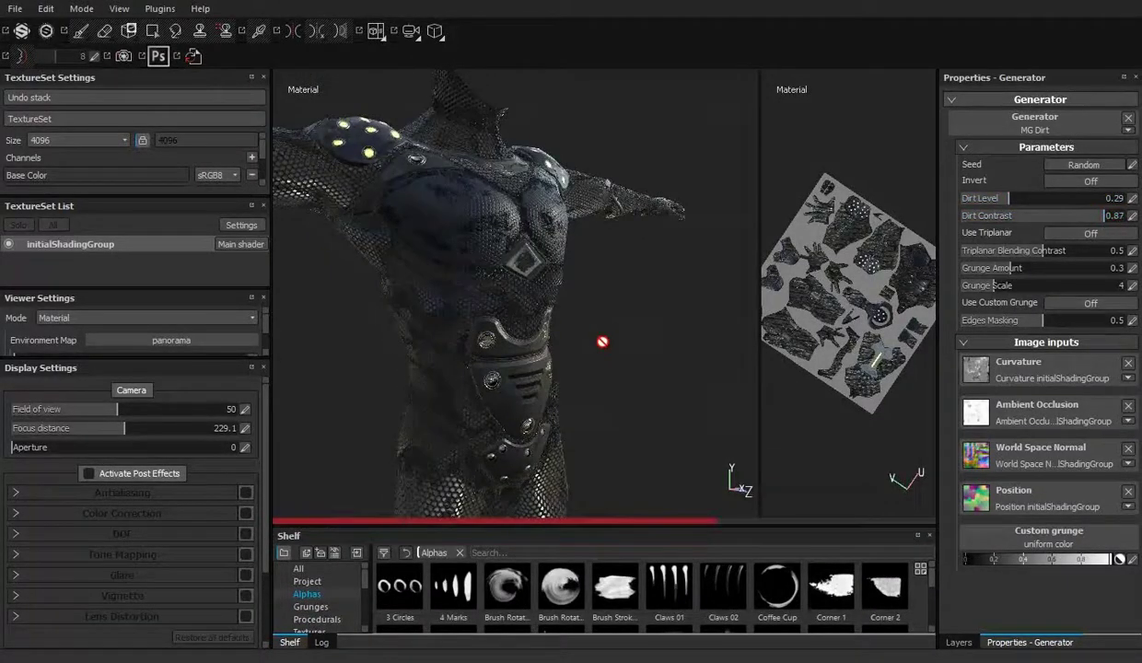
{"action": "mouse_move", "coordinate": [603, 342]}
{"action": "left_mouse_down", "text": "alt"}
{"action": "mouse_move", "coordinate": [548, 331]}
{"action": "mouse_move", "coordinate": [579, 230]}
{"action": "left_mouse_up", "text": "alt"}
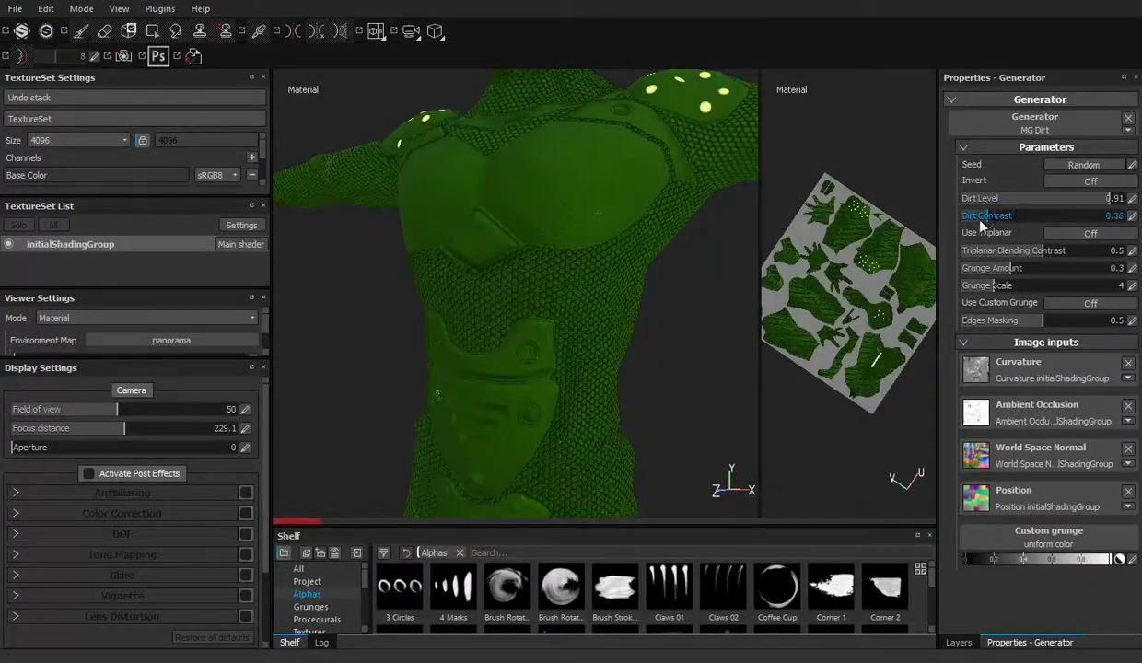
Lower Dirt Contrast to 0.08 and Dirt Level to 0.49, checking the torso from several angles.
{"action": "scroll", "coordinate": [643, 358], "scroll_direction": "down", "scroll_amount": 5}
{"action": "left_click_drag", "start_coordinate": [643, 357], "coordinate": [497, 348], "text": "alt"}
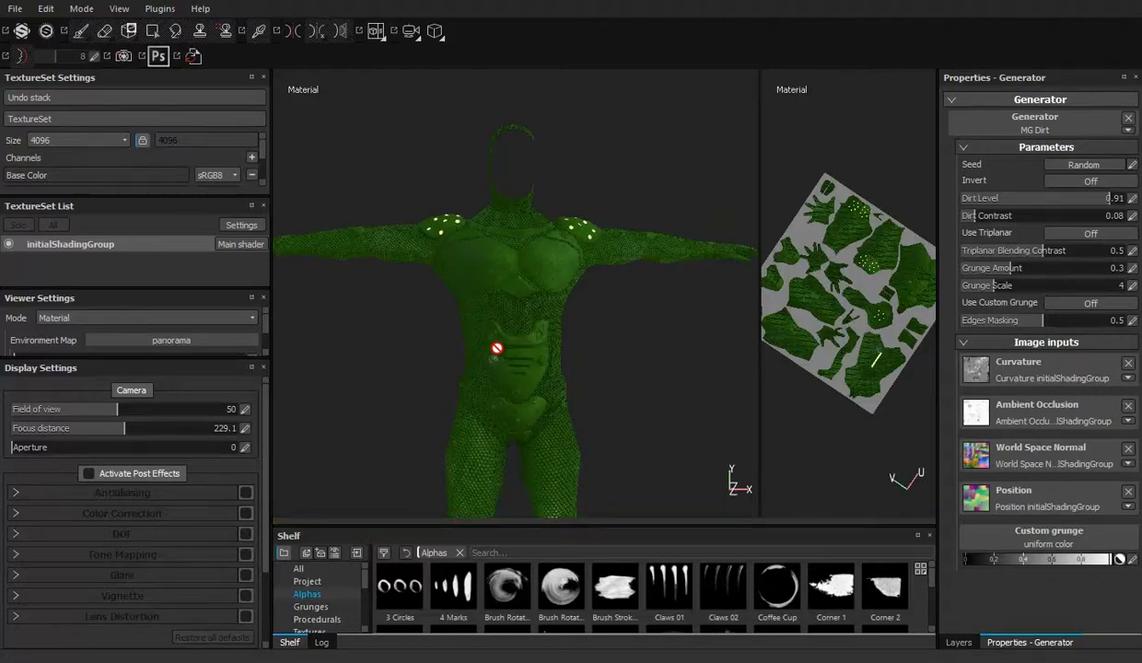
{"action": "scroll", "coordinate": [497, 348], "scroll_direction": "up", "scroll_amount": 5}
{"action": "left_click", "coordinate": [1132, 218]}
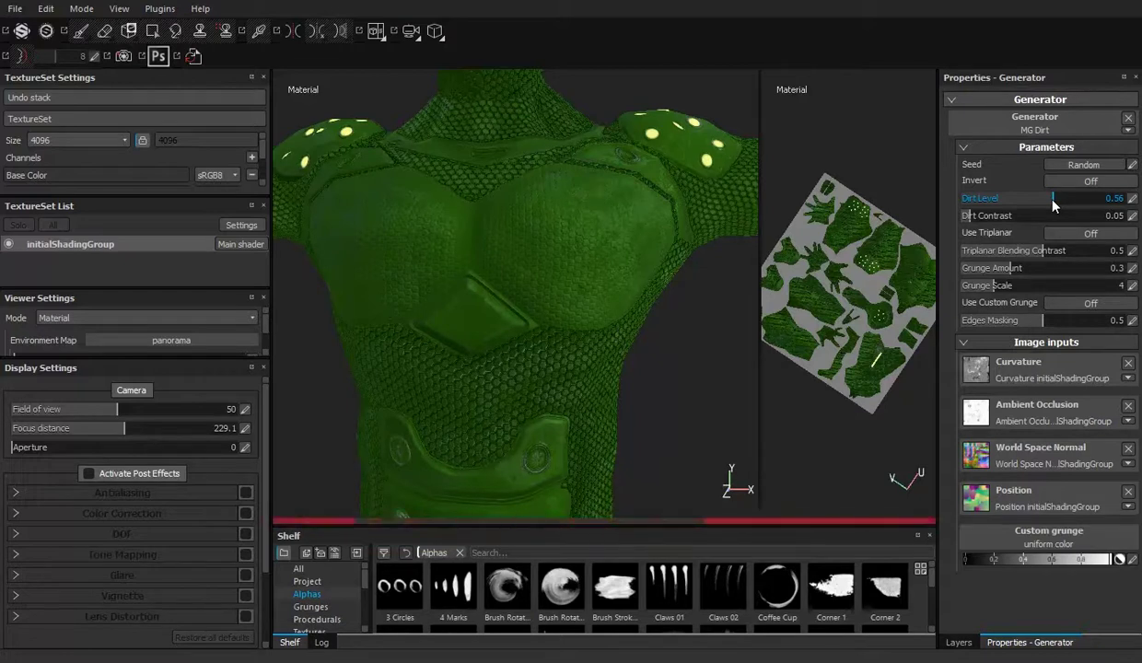
{"action": "left_click_drag", "start_coordinate": [1053, 201], "coordinate": [1001, 208]}
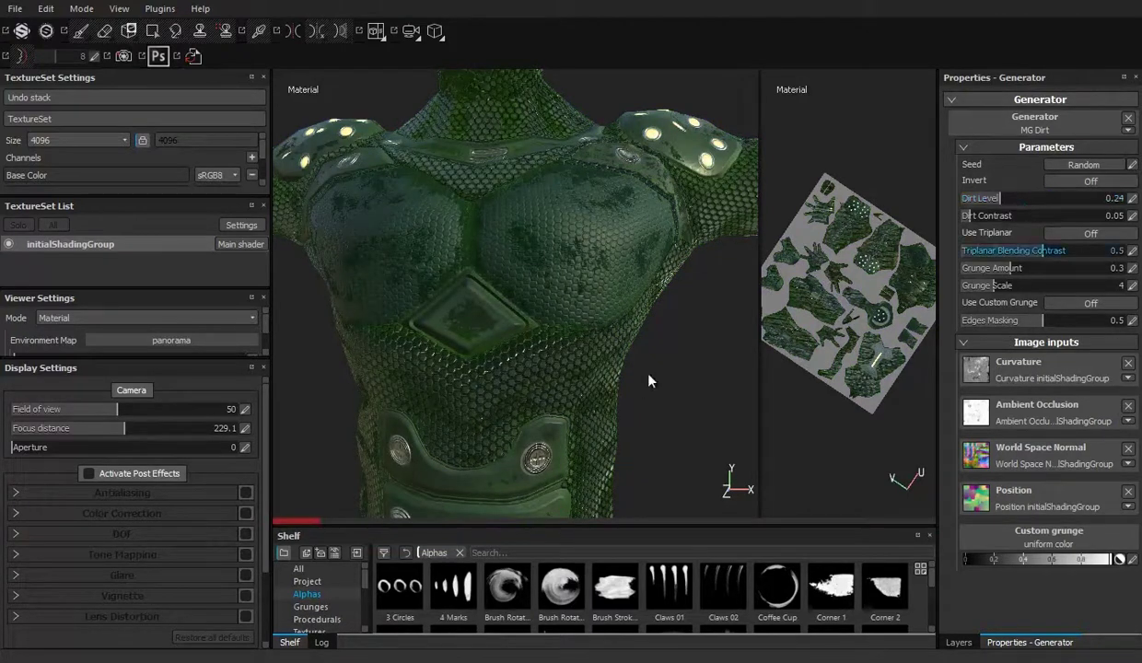
{"action": "left_click_drag", "start_coordinate": [650, 380], "coordinate": [557, 375], "text": "alt"}
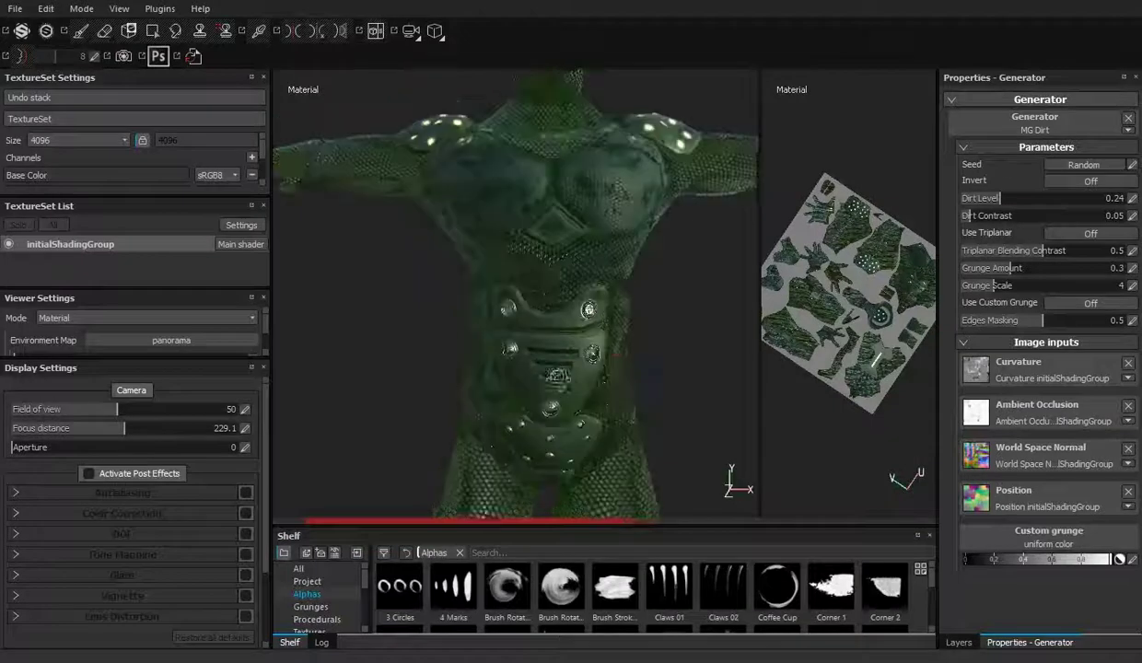
{"action": "left_click_drag", "start_coordinate": [616, 377], "coordinate": [615, 414], "text": "alt"}
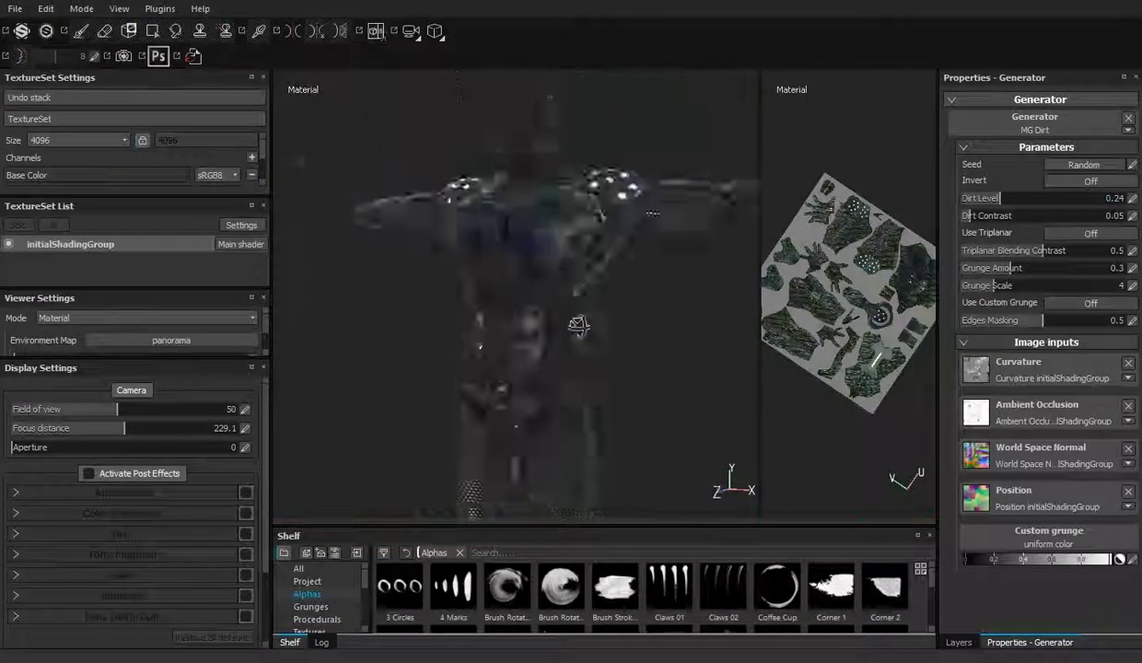
{"action": "mouse_move", "coordinate": [642, 243]}
{"action": "left_mouse_down", "text": "alt"}
{"action": "mouse_move", "coordinate": [635, 279]}
{"action": "mouse_move", "coordinate": [516, 289]}
{"action": "mouse_move", "coordinate": [564, 385]}
{"action": "mouse_move", "coordinate": [507, 311]}
{"action": "mouse_move", "coordinate": [534, 350]}
{"action": "mouse_move", "coordinate": [619, 283]}
{"action": "mouse_move", "coordinate": [639, 291]}
{"action": "left_mouse_up", "text": "alt"}
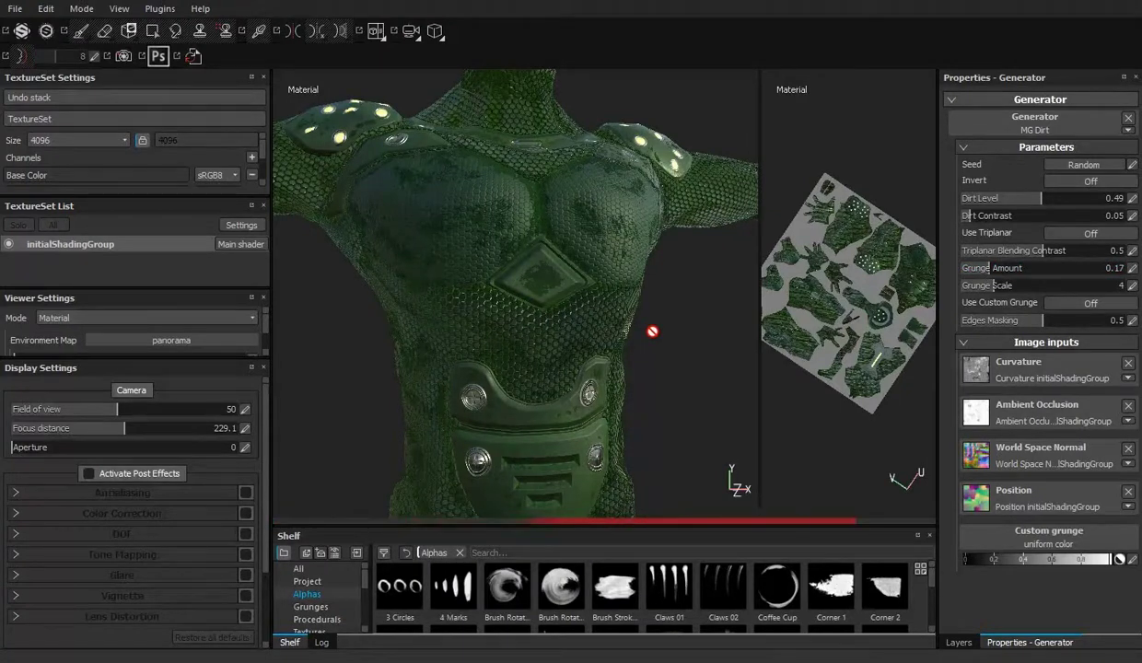
{"action": "left_click_drag", "start_coordinate": [693, 398], "coordinate": [645, 350], "text": "alt"}
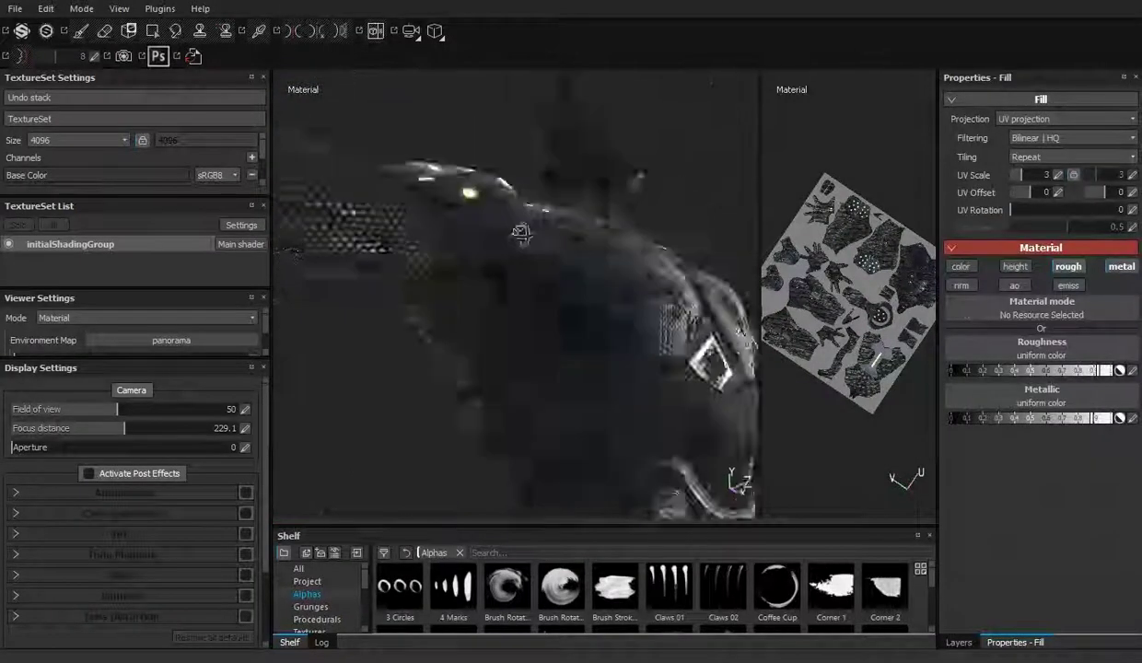
Orbit and zoom over the chest plate to review the textured details.
{"action": "left_click_drag", "start_coordinate": [521, 233], "coordinate": [566, 298], "text": "alt"}
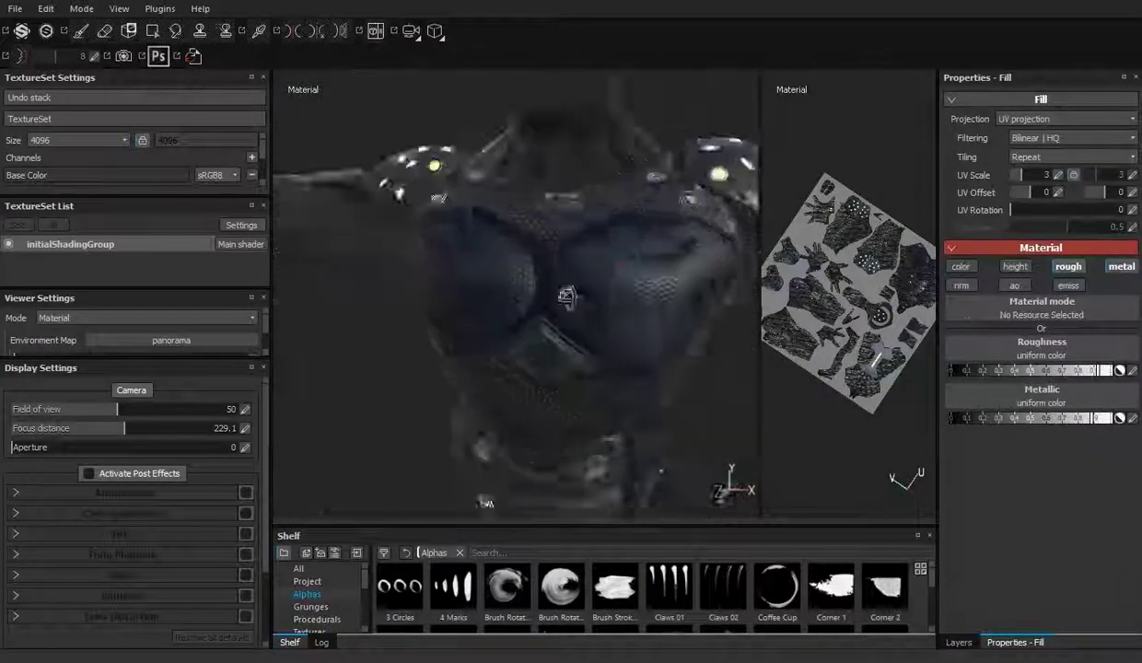
{"action": "scroll", "coordinate": [599, 240], "scroll_direction": "down", "scroll_amount": 5}
{"action": "scroll", "coordinate": [597, 174], "scroll_direction": "up", "scroll_amount": 8}
{"action": "scroll", "coordinate": [598, 276], "scroll_direction": "down", "scroll_amount": 3}
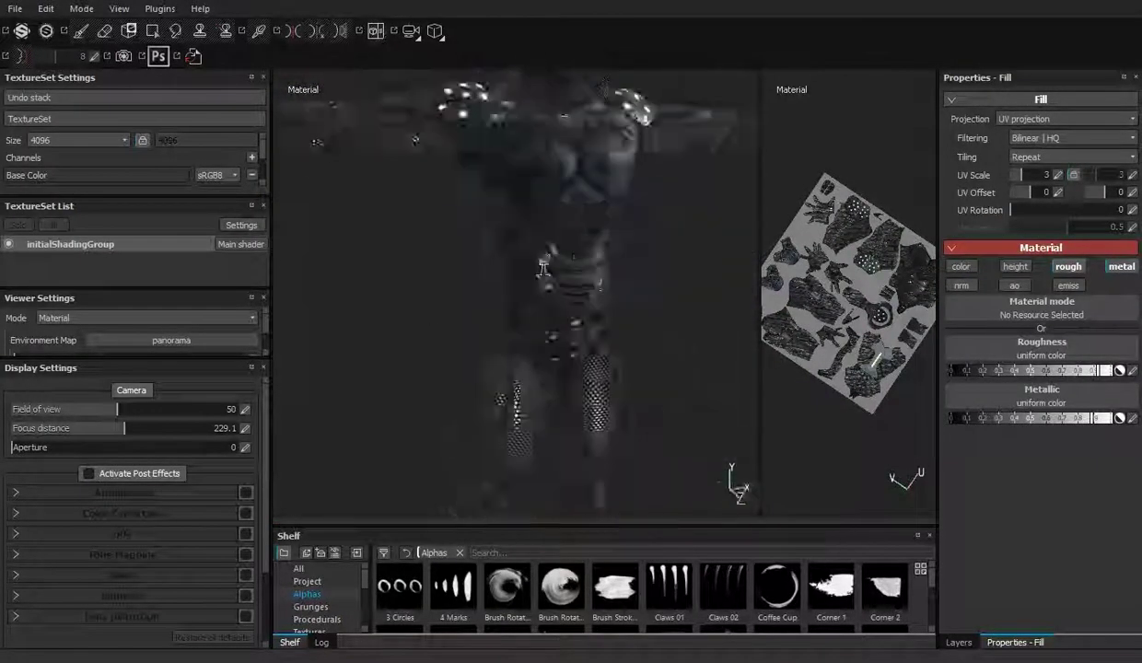
{"action": "scroll", "coordinate": [599, 276], "scroll_direction": "up", "scroll_amount": 5}
{"action": "scroll", "coordinate": [598, 276], "scroll_direction": "up", "scroll_amount": 3}
{"action": "mouse_move", "coordinate": [516, 276]}
{"action": "left_mouse_down", "text": "alt"}
{"action": "mouse_move", "coordinate": [496, 43]}
{"action": "mouse_move", "coordinate": [452, 189]}
{"action": "left_mouse_up", "text": "alt"}
{"action": "scroll", "coordinate": [411, 352], "scroll_direction": "up", "scroll_amount": 3}
{"action": "scroll", "coordinate": [576, 328], "scroll_direction": "up", "scroll_amount": 3}
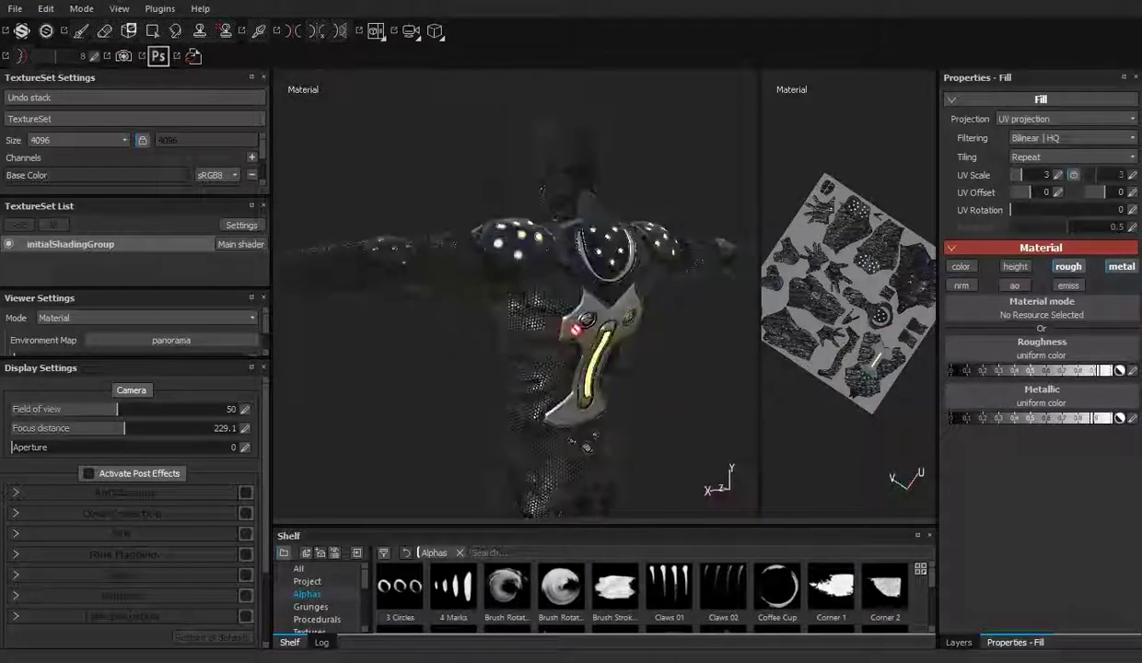
Export the texture maps to the Textures folder and open that folder.
{"action": "left_click", "coordinate": [15, 9]}
{"action": "left_click", "coordinate": [50, 222]}
{"action": "left_click", "coordinate": [589, 121]}
{"action": "left_click", "coordinate": [617, 434]}
{"action": "left_click", "coordinate": [712, 564]}
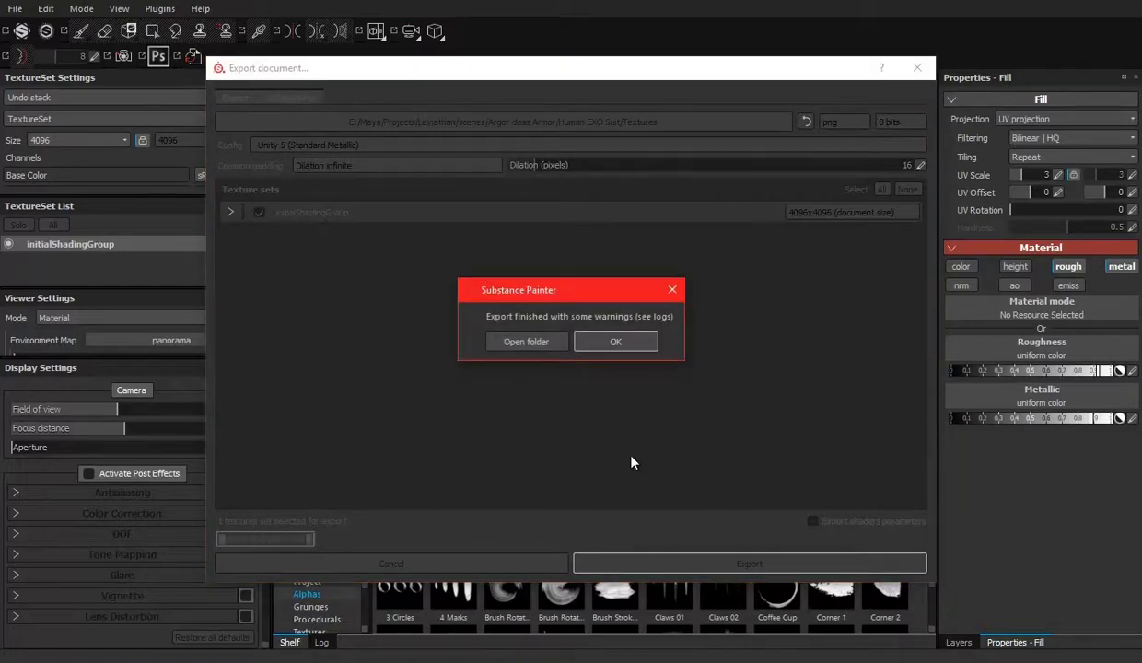
{"action": "left_click", "coordinate": [526, 341]}
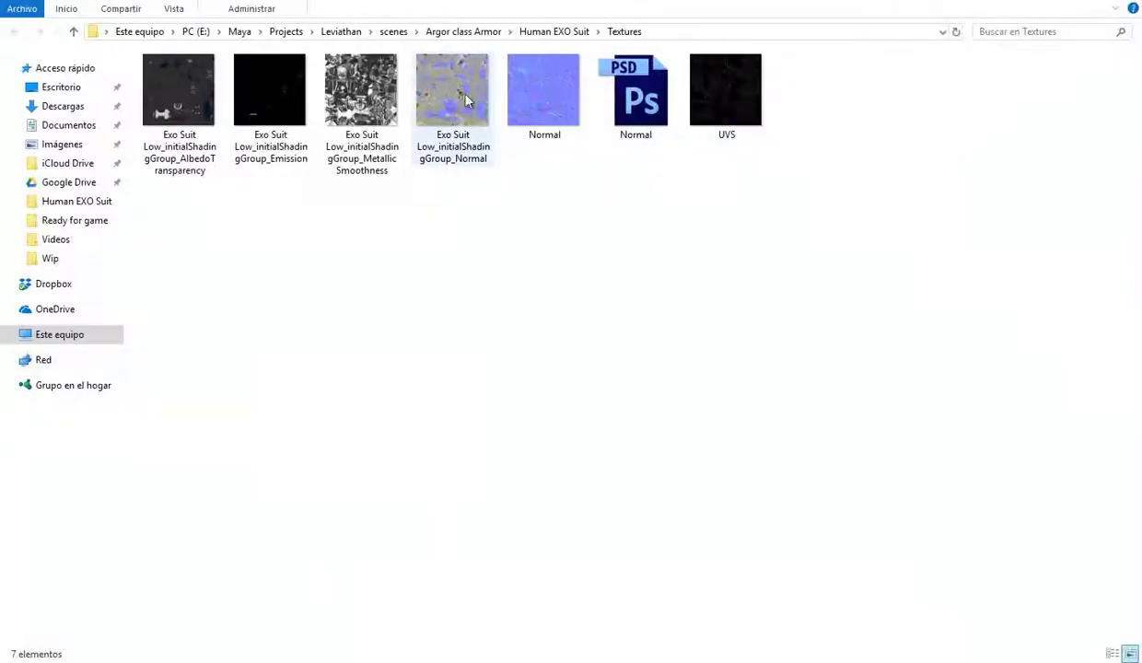
Delete the old Exo Suit normal map from the Textures folder.
{"action": "left_click", "coordinate": [178, 90]}
{"action": "left_click", "coordinate": [453, 90]}
{"action": "key", "text": "Delete"}
{"action": "key", "text": "Return"}
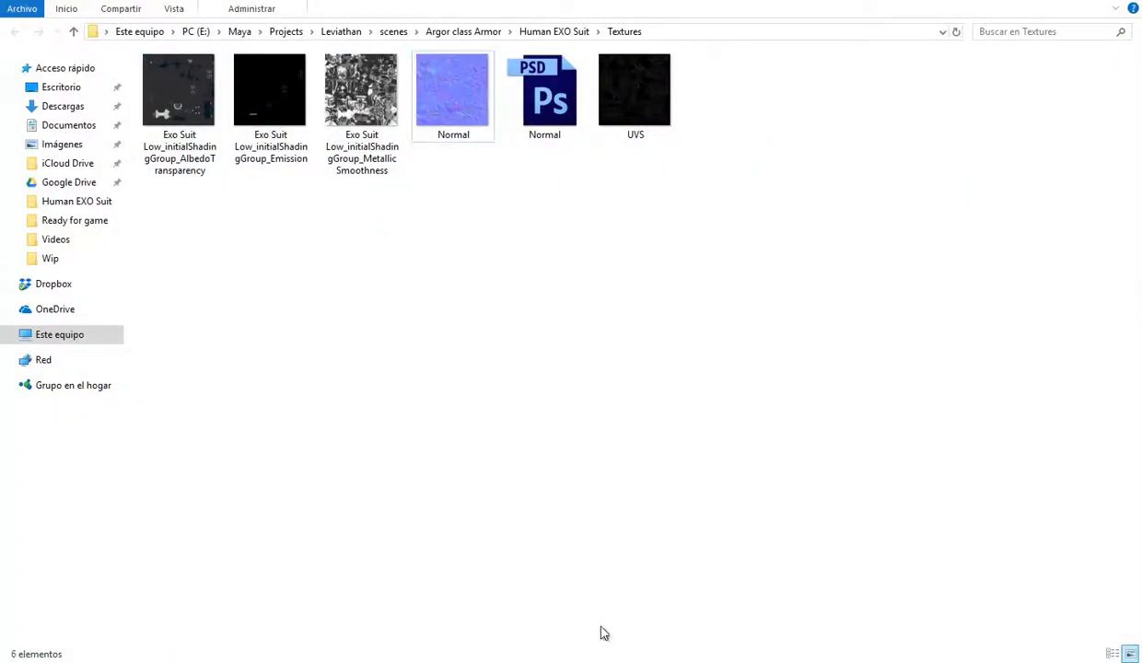
Delete the unneeded Ambient_occlusion, Base_Color, Emissive, Height, Metallic and Normal maps.
{"action": "key", "text": "ctrl+shift+e"}
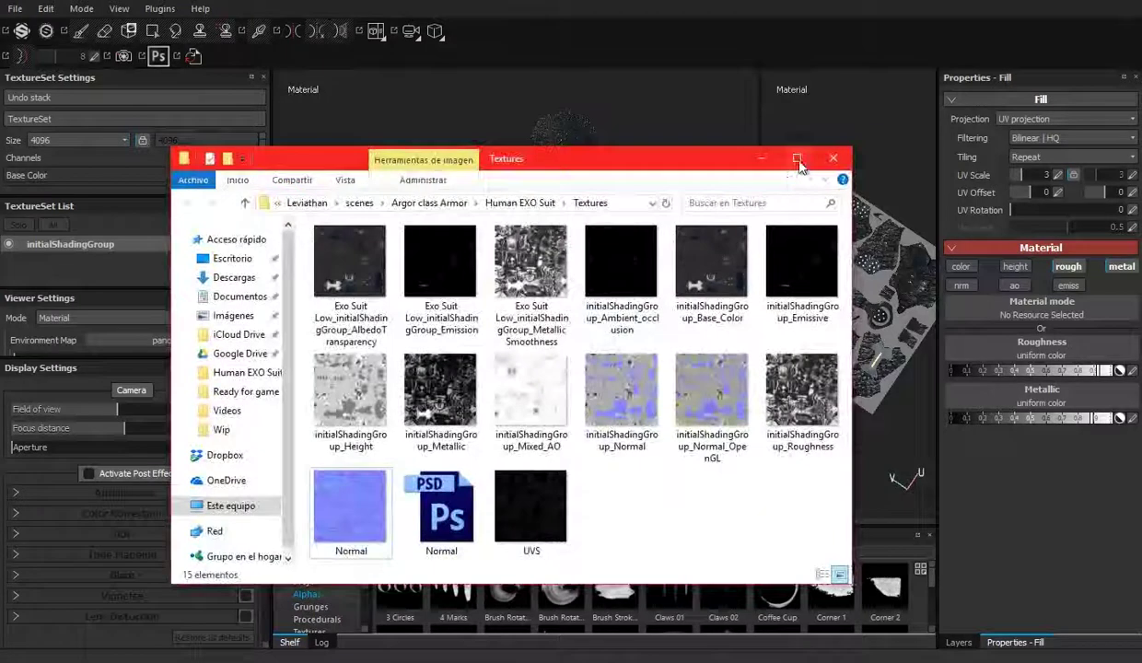
{"action": "left_click", "coordinate": [794, 158]}
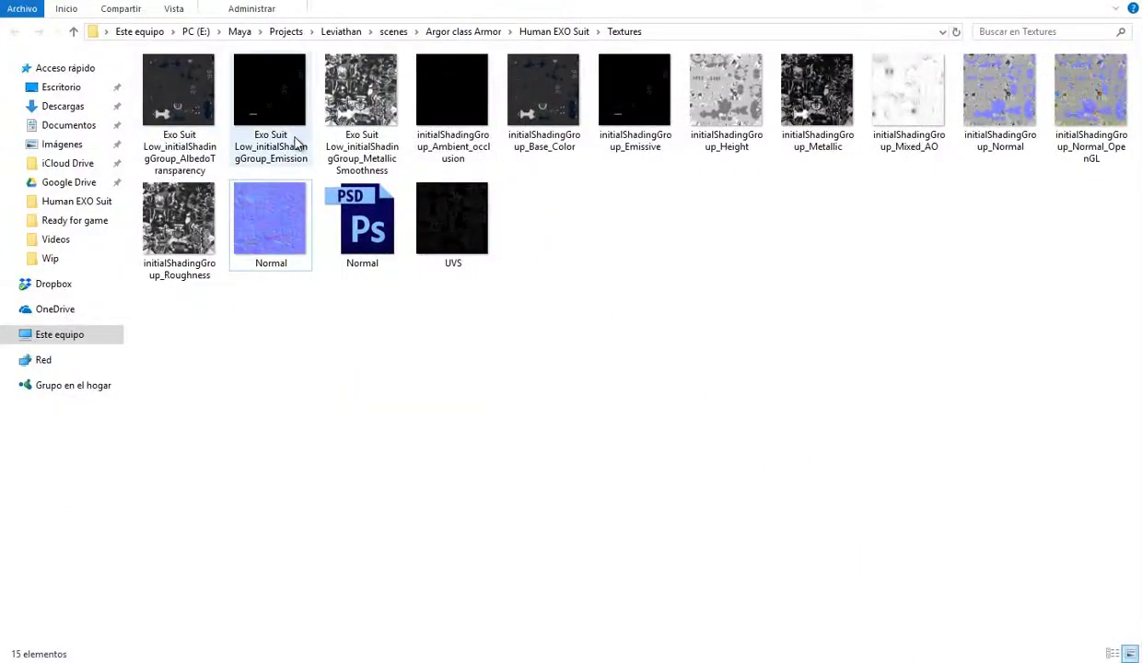
{"action": "left_click", "coordinate": [553, 138], "text": "ctrl"}
{"action": "left_click", "coordinate": [635, 138], "text": "ctrl"}
{"action": "left_click", "coordinate": [726, 138], "text": "ctrl"}
{"action": "left_click", "coordinate": [817, 138], "text": "ctrl"}
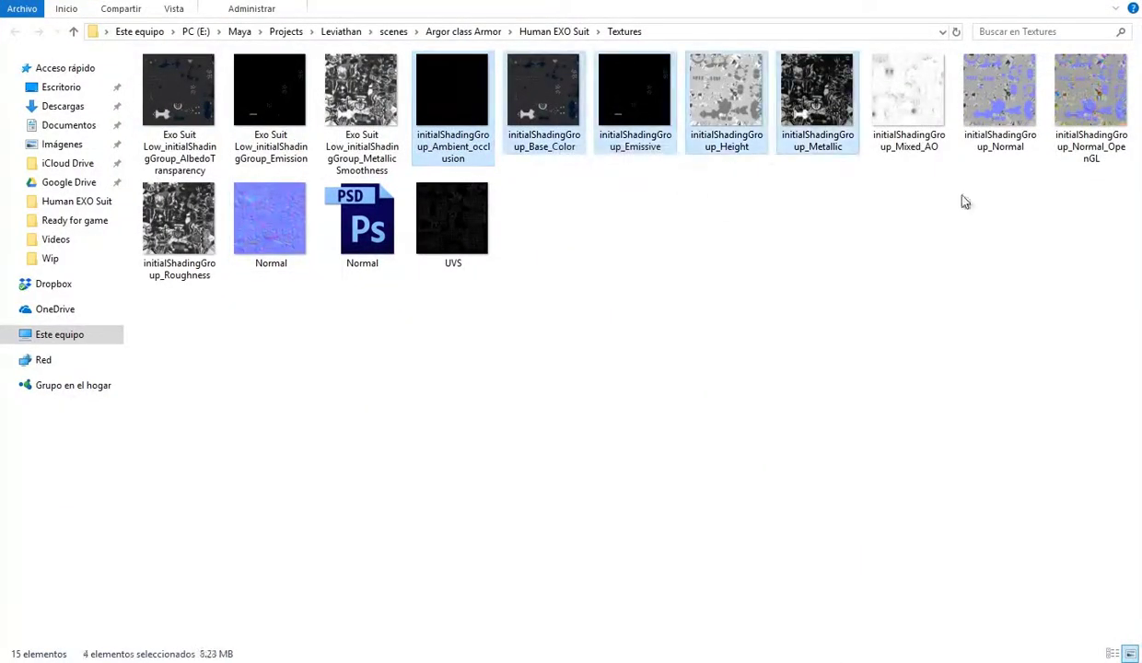
{"action": "left_click", "coordinate": [1000, 138], "text": "ctrl"}
{"action": "left_click", "coordinate": [1091, 138], "text": "ctrl"}
{"action": "key", "text": "Delete"}
{"action": "key", "text": "Return"}
Open the albedo in Photoshop and layer Mixed_AO over it in Multiply mode.
{"action": "left_click_drag", "start_coordinate": [178, 92], "coordinate": [390, 608]}
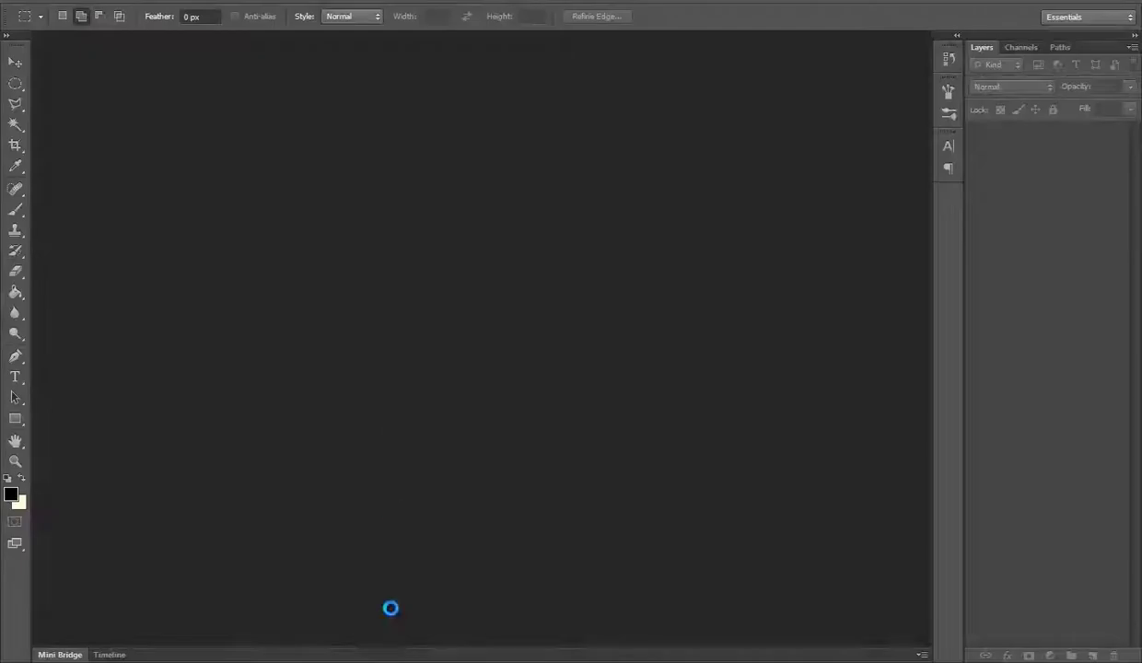
{"action": "key", "text": "alt+Tab"}
{"action": "left_click_drag", "start_coordinate": [431, 102], "coordinate": [452, 406]}
{"action": "key", "text": "Return"}
{"action": "left_click", "coordinate": [993, 87]}
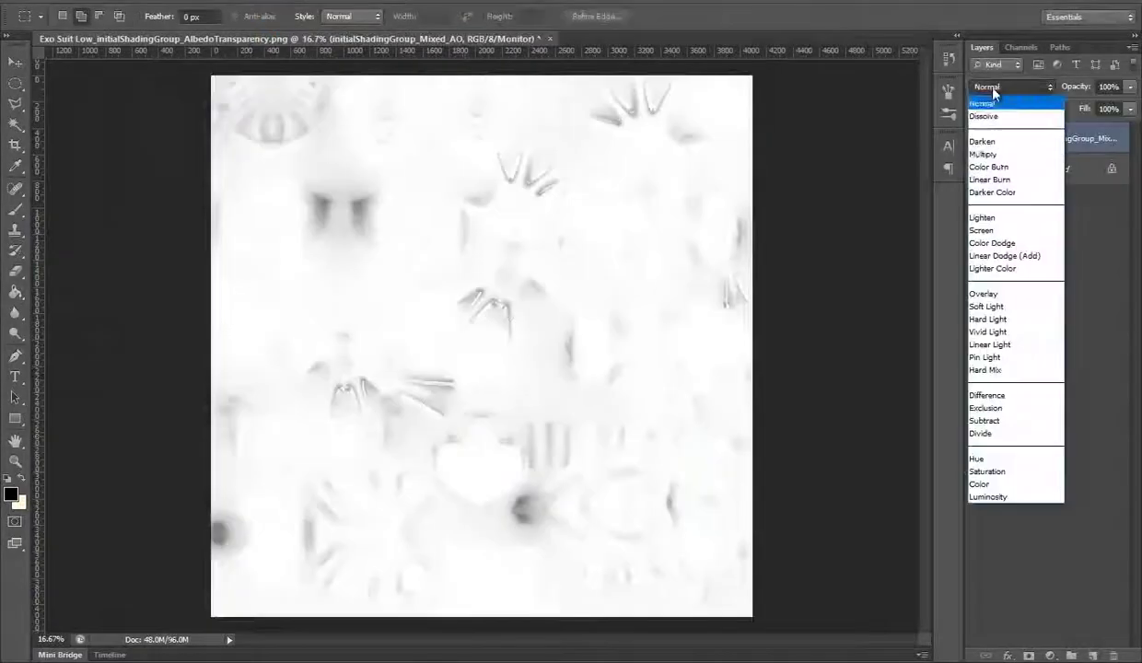
{"action": "left_click", "coordinate": [982, 153]}
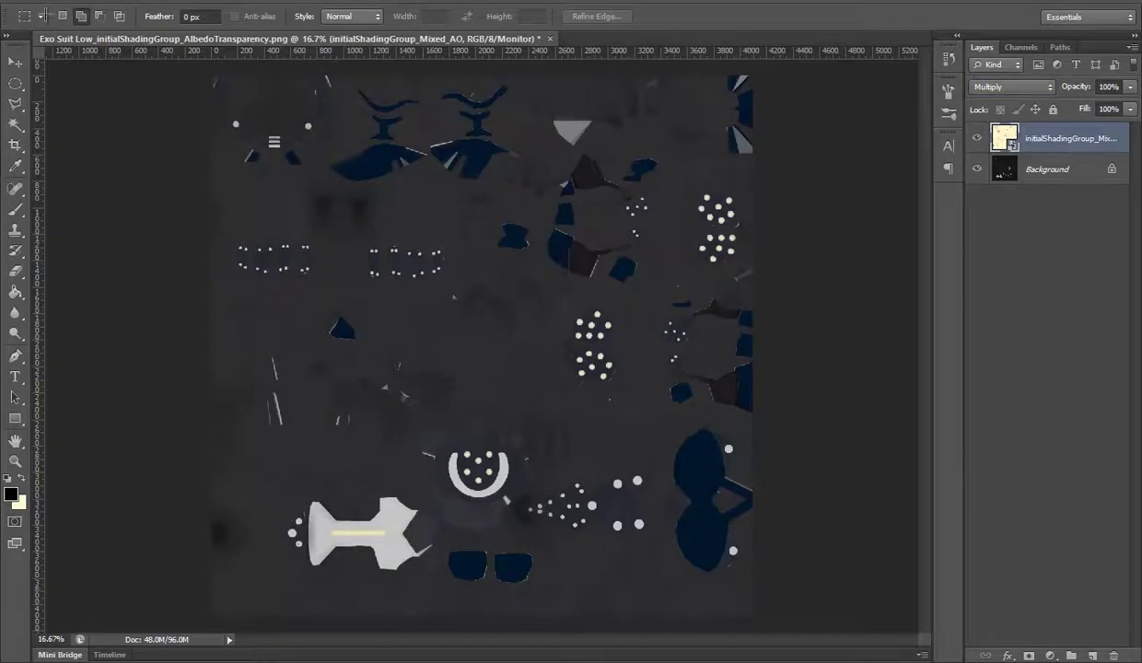
Delete the Mixed_AO file from the Textures folder.
{"action": "key", "text": "alt+Tab"}
{"action": "key", "text": "Delete"}
{"action": "left_click", "coordinate": [630, 382]}
{"action": "key", "text": "alt+Tab"}
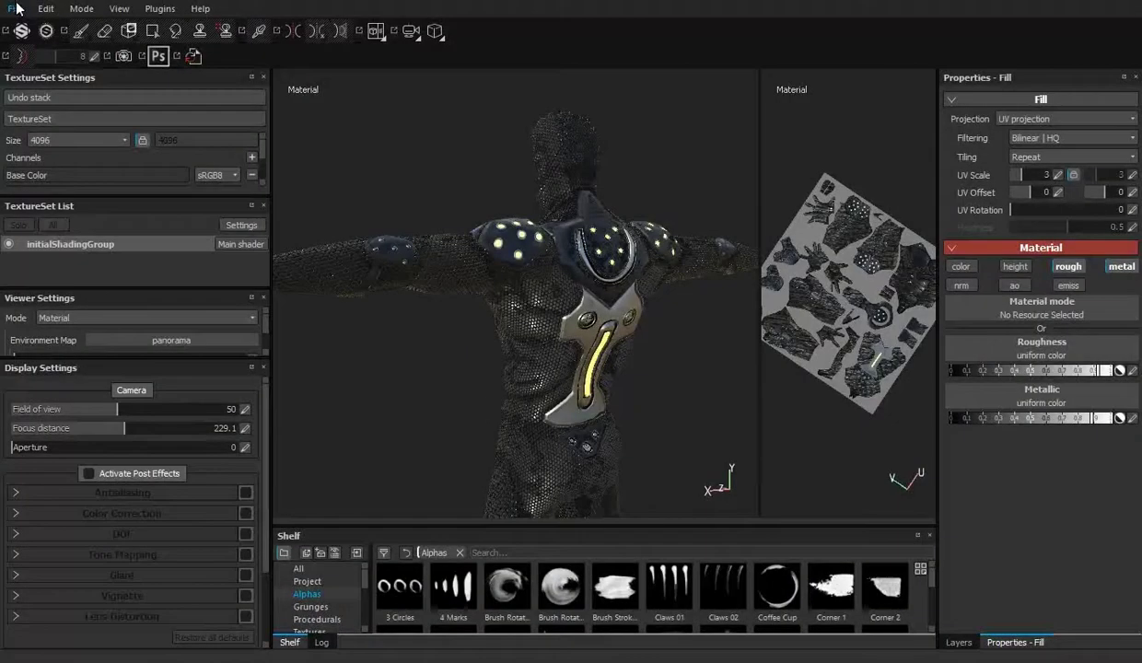
Export the textures with the Unity 5 (Standard Metallic) preset and open the output folder.
{"action": "left_click", "coordinate": [17, 8]}
{"action": "left_click", "coordinate": [138, 177]}
{"action": "left_click", "coordinate": [313, 145]}
{"action": "scroll", "coordinate": [314, 176], "scroll_direction": "down", "scroll_amount": 3}
{"action": "left_click", "coordinate": [298, 230]}
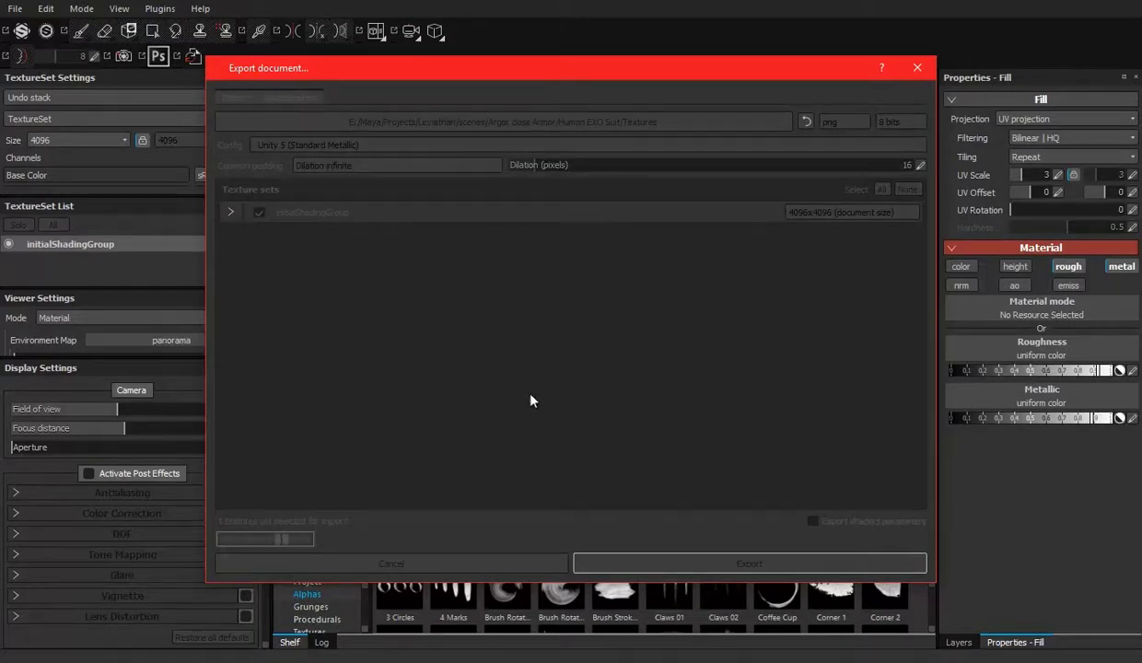
{"action": "left_click", "coordinate": [525, 339]}
{"action": "left_click", "coordinate": [619, 263]}
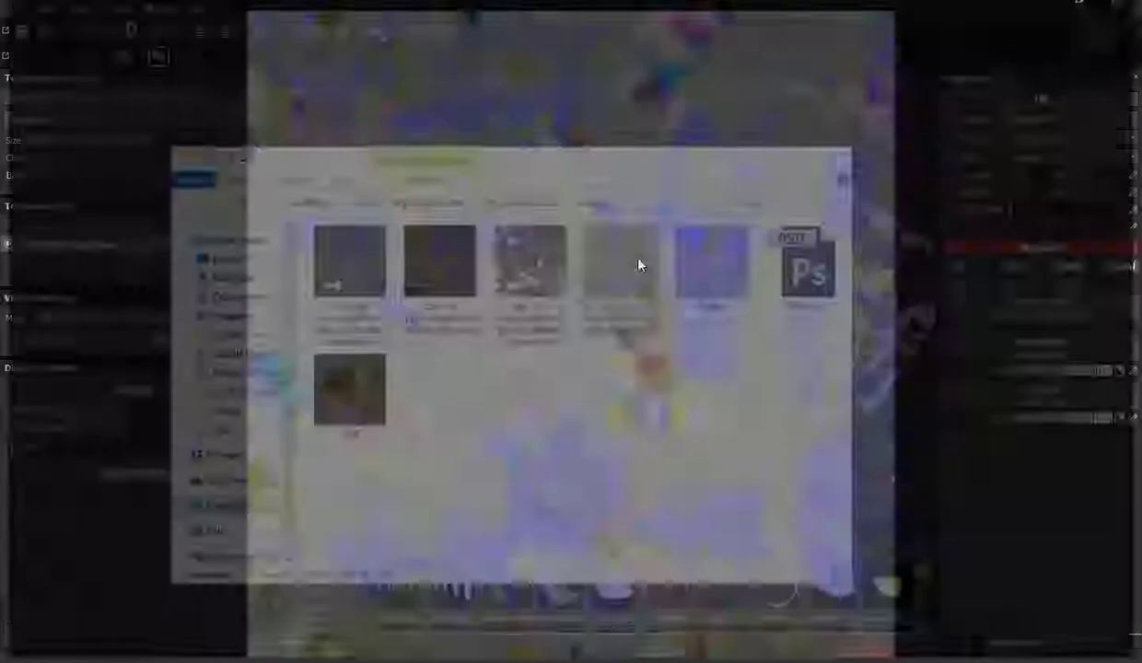
Preview and then delete the newly exported Normal texture.
{"action": "double_click", "coordinate": [627, 267]}
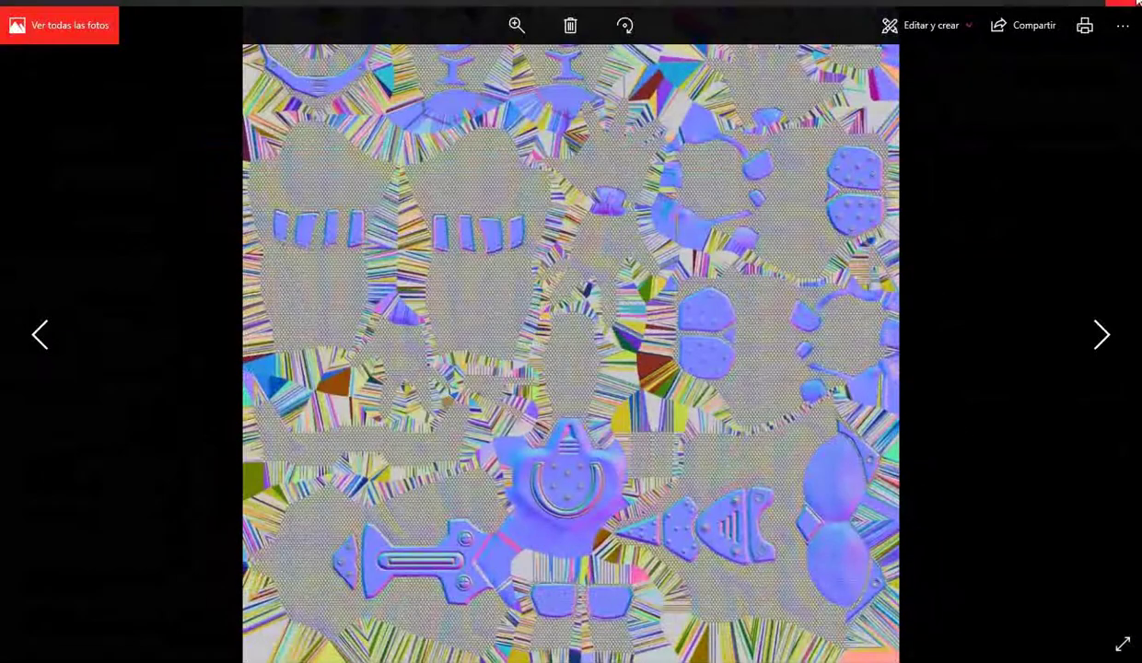
{"action": "key", "text": "alt+F4"}
{"action": "key", "text": "Delete"}
{"action": "left_click", "coordinate": [623, 395]}
{"action": "key", "text": "alt+F4"}
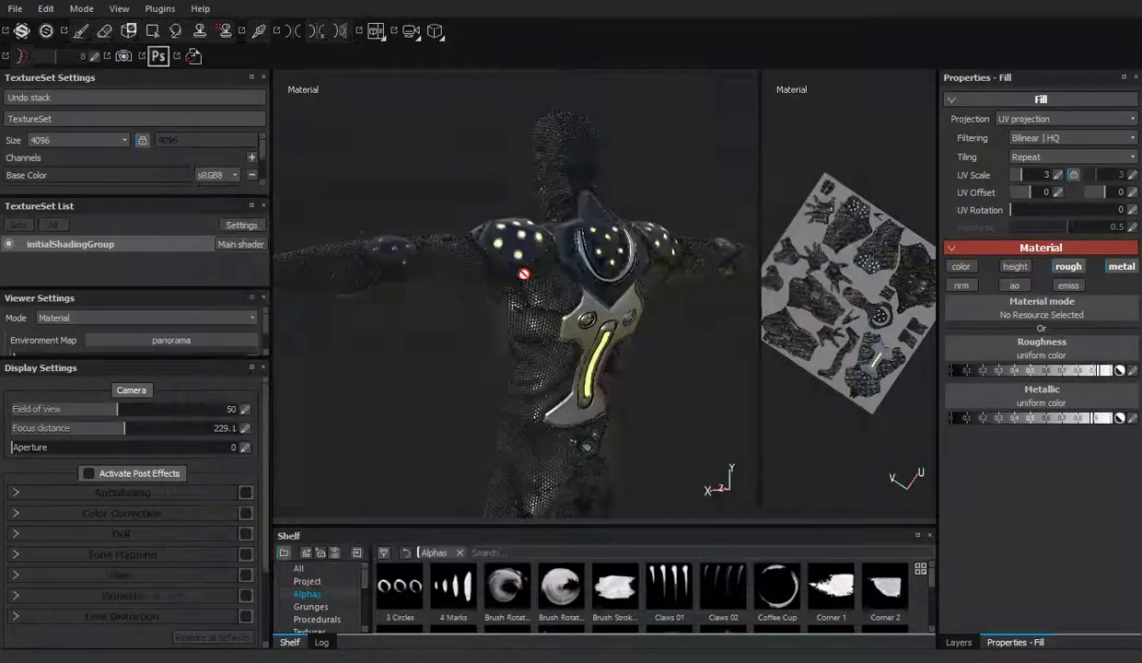
Re-export with Unity 5 (Standard Metallic) as targa files and open the output folder.
{"action": "key", "text": "f"}
{"action": "key", "text": "ctrl+shift+e"}
{"action": "left_click", "coordinate": [304, 145]}
{"action": "scroll", "coordinate": [302, 184], "scroll_direction": "up", "scroll_amount": 3}
{"action": "scroll", "coordinate": [312, 156], "scroll_direction": "down", "scroll_amount": 3}
{"action": "left_click", "coordinate": [307, 181]}
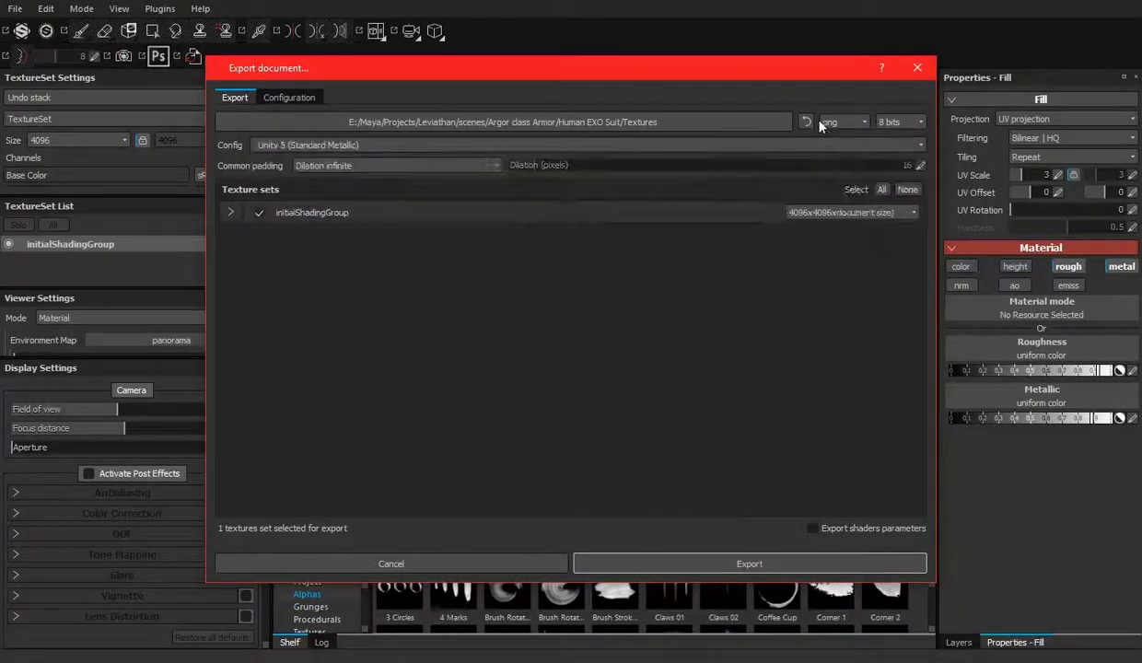
{"action": "left_click", "coordinate": [845, 222]}
{"action": "left_click", "coordinate": [754, 562]}
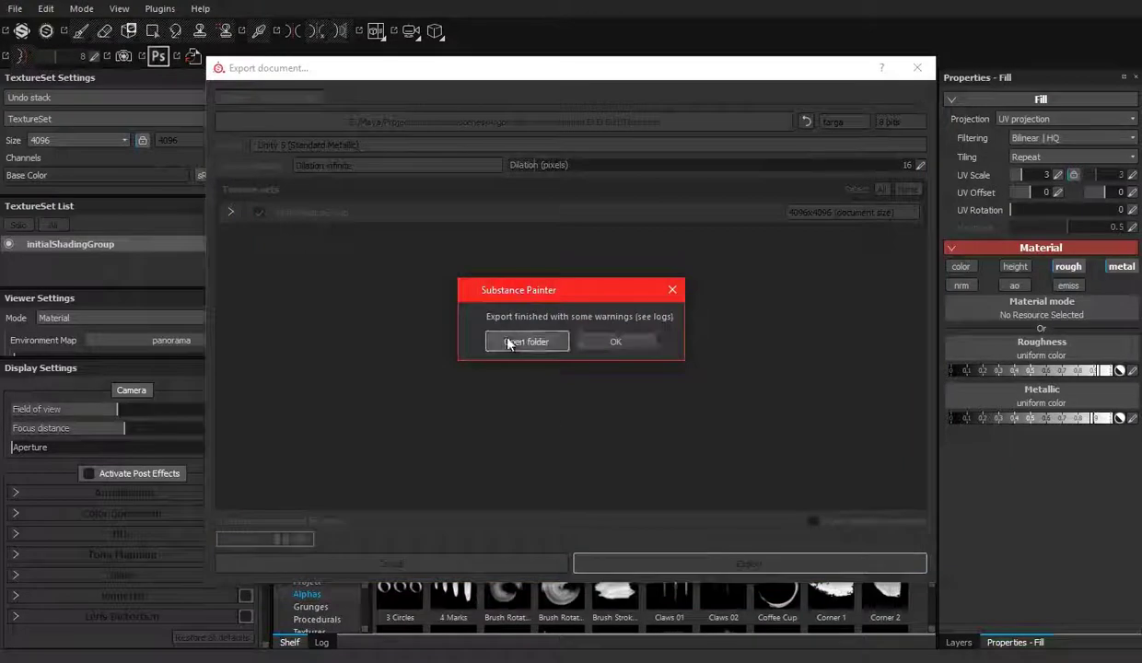
{"action": "left_click", "coordinate": [518, 411]}
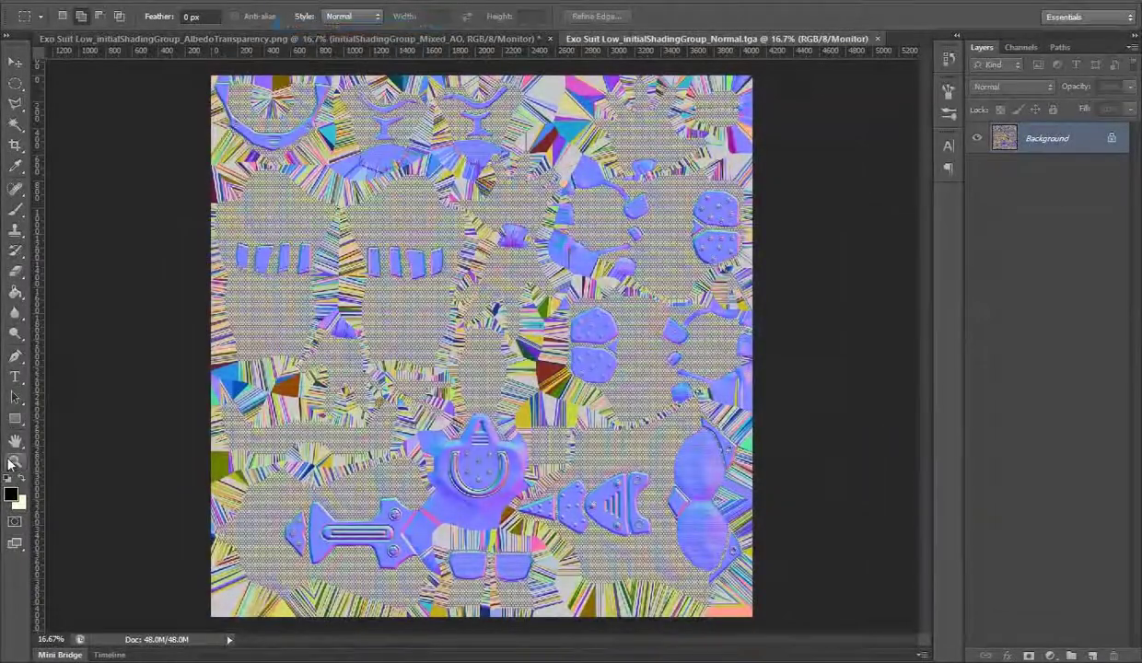
Close the Normal.tga document and delete the TARGA texture files.
{"action": "left_click", "coordinate": [437, 322]}
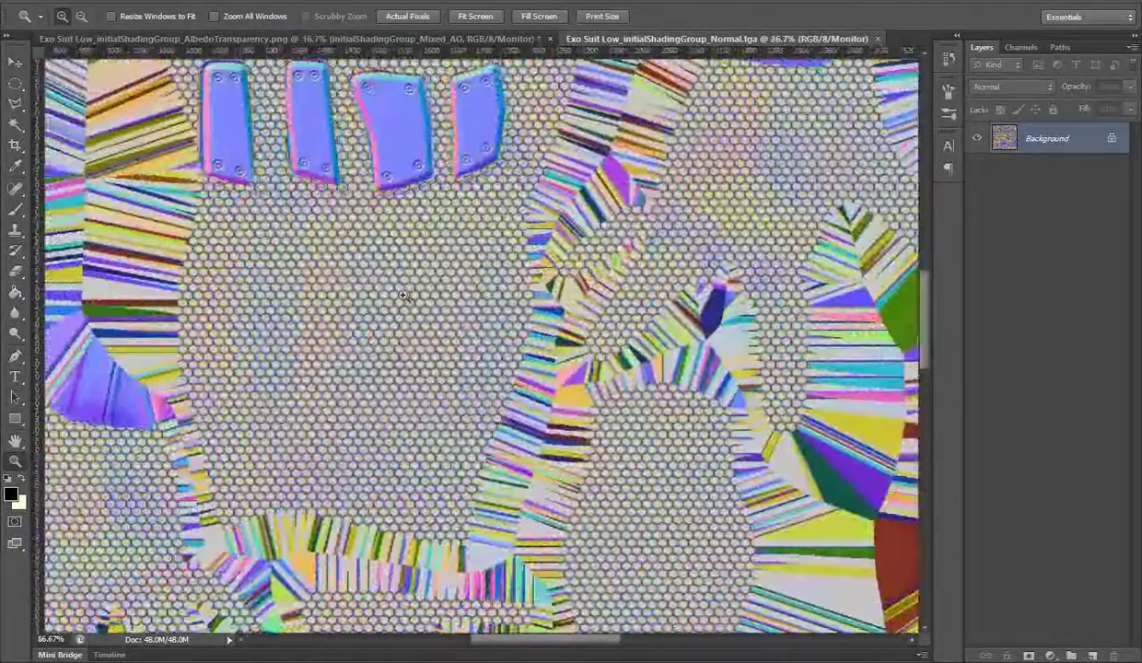
{"action": "left_click", "coordinate": [401, 293], "text": "alt"}
{"action": "key", "text": "ctrl+w"}
{"action": "key", "text": "alt+Tab"}
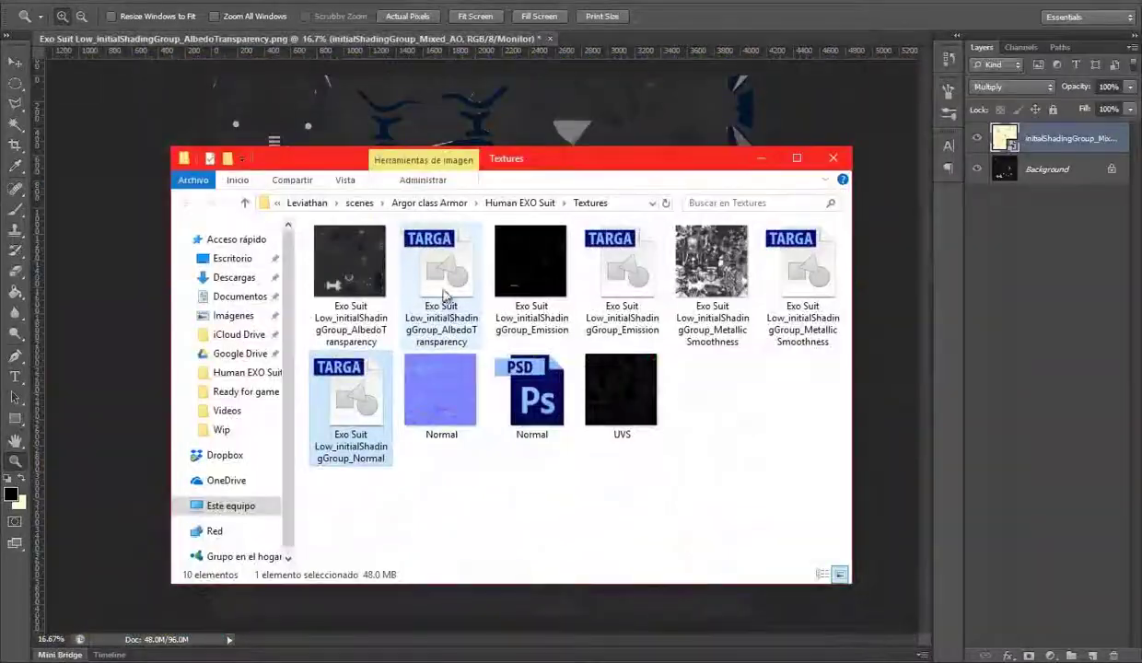
{"action": "left_click", "coordinate": [801, 277], "text": "ctrl"}
{"action": "key", "text": "Delete"}
Open the Normal TARGA texture in Photoshop and save it as a PNG.
{"action": "left_click_drag", "start_coordinate": [650, 345], "coordinate": [255, 31]}
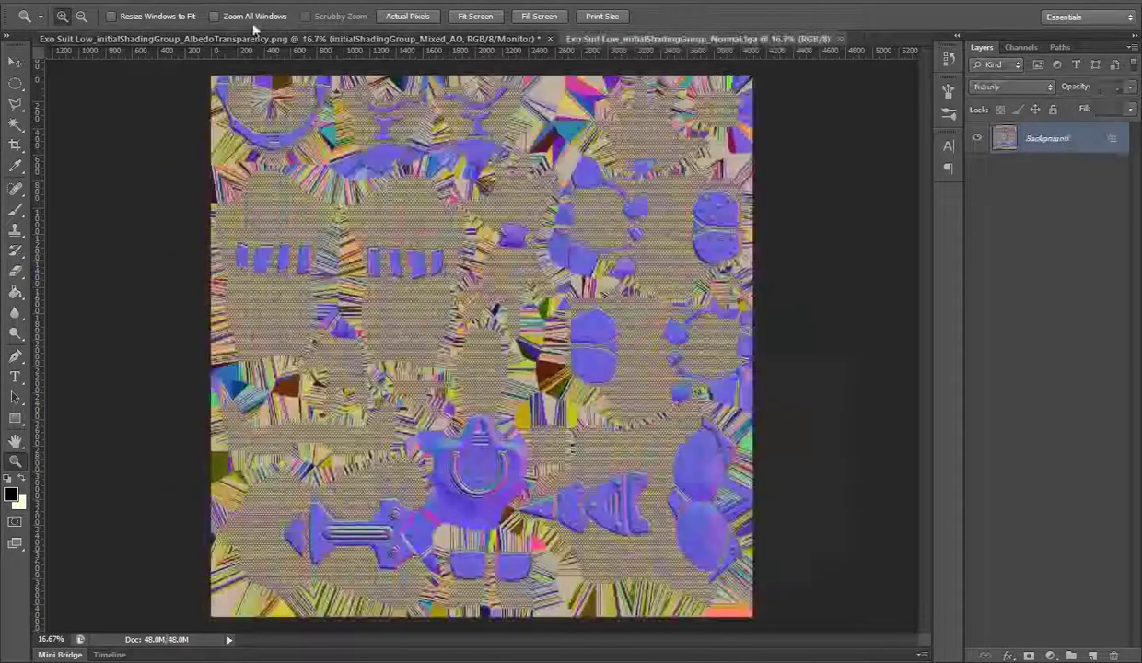
{"action": "left_click", "coordinate": [74, 172]}
{"action": "left_click", "coordinate": [608, 350]}
{"action": "left_click", "coordinate": [514, 502]}
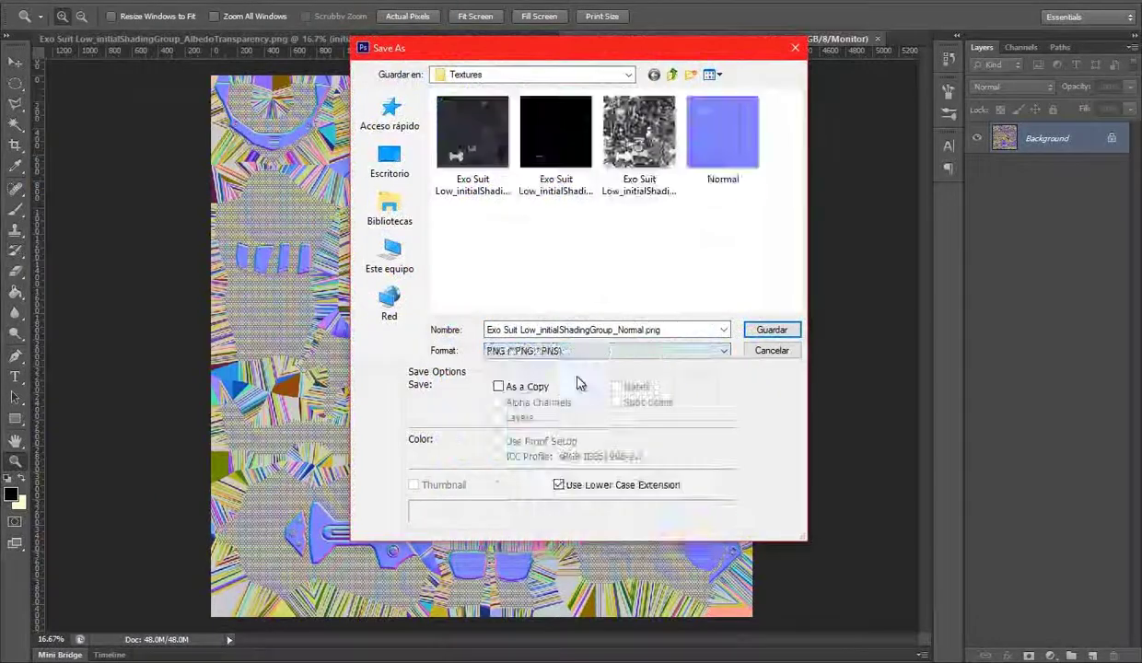
{"action": "key", "text": "Return"}
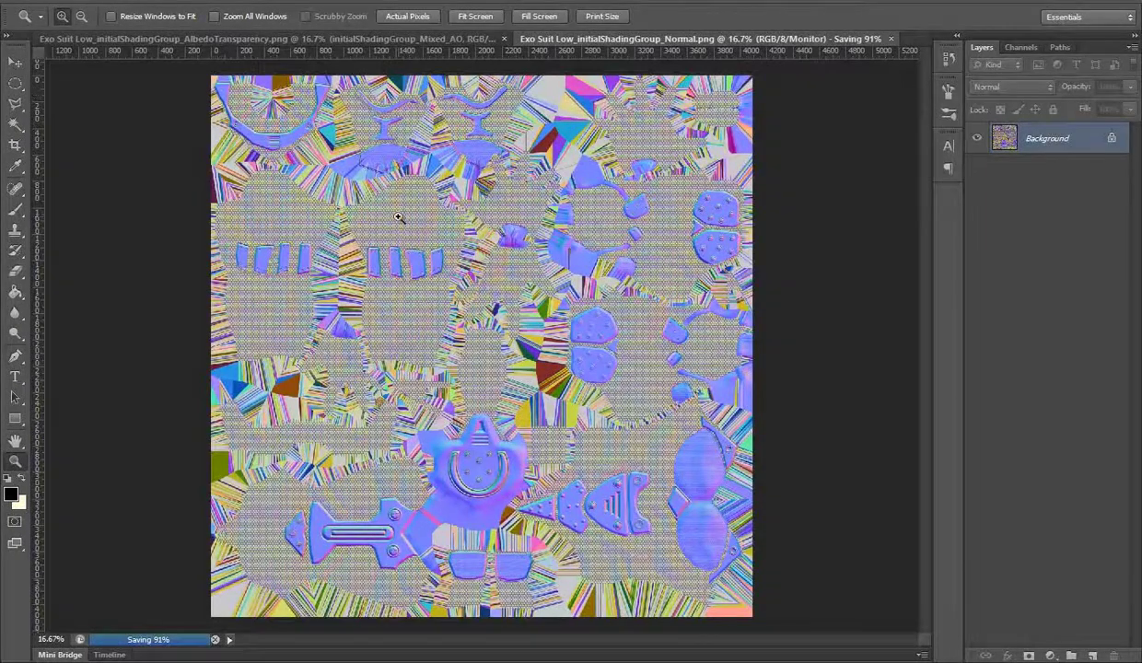
Apply Height2Occlusion to the normal map, then add an Unreal 4 Template material in Marmoset.
{"action": "left_click_drag", "start_coordinate": [398, 218], "coordinate": [590, 502]}
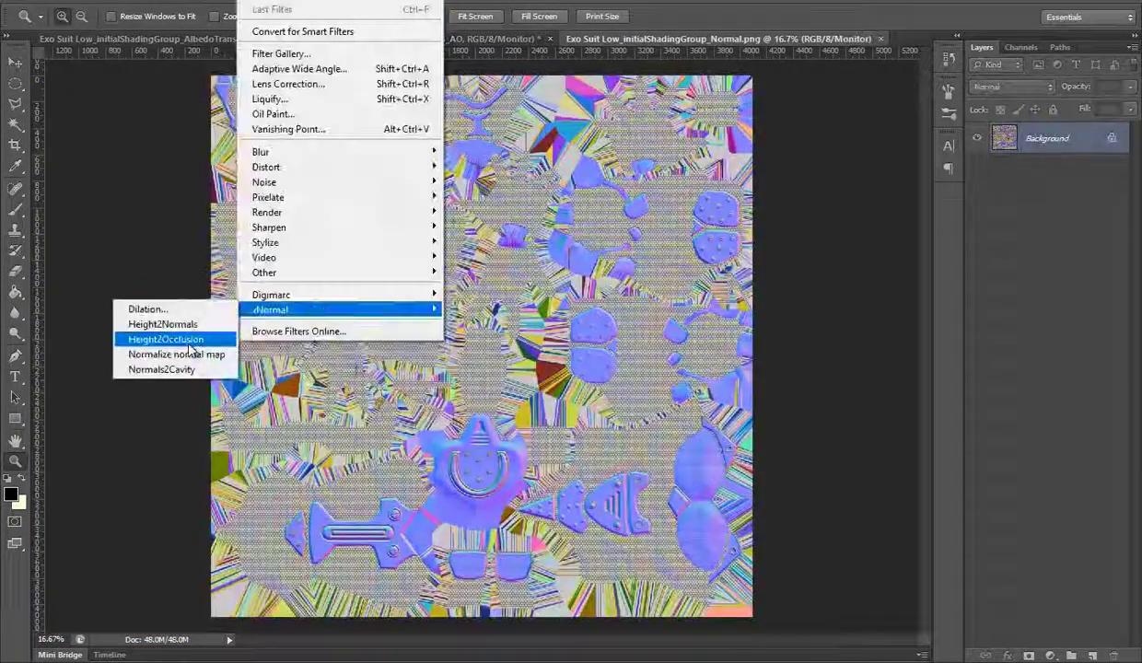
{"action": "left_click", "coordinate": [188, 346]}
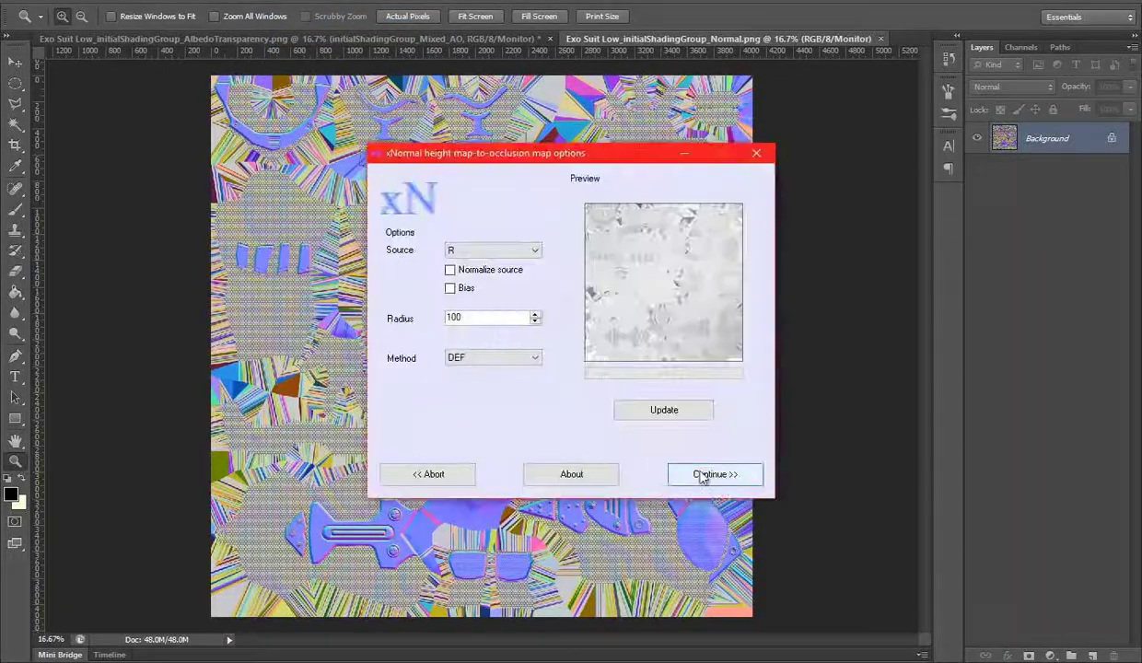
{"action": "left_click", "coordinate": [700, 475]}
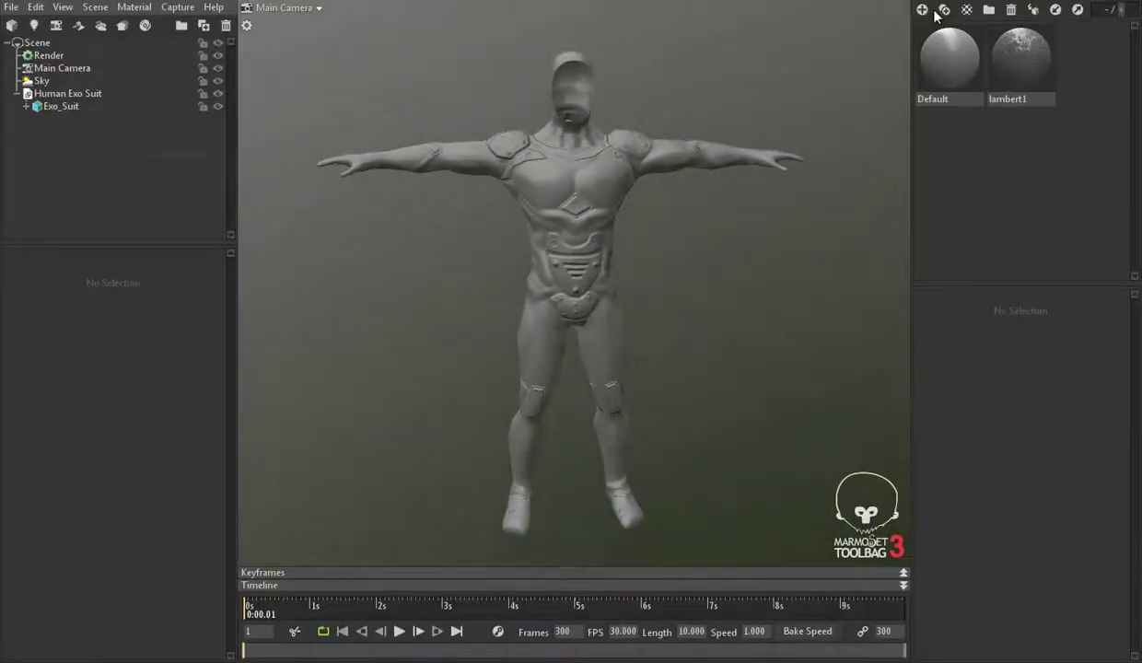
{"action": "left_click", "coordinate": [966, 10]}
{"action": "left_click", "coordinate": [1011, 366]}
Load the normal map, HumanExoSuit_Diffuse as albedo, and HumanExoSuit_Metal as metalness and gloss.
{"action": "double_click", "coordinate": [207, 141]}
{"action": "double_click", "coordinate": [522, 129]}
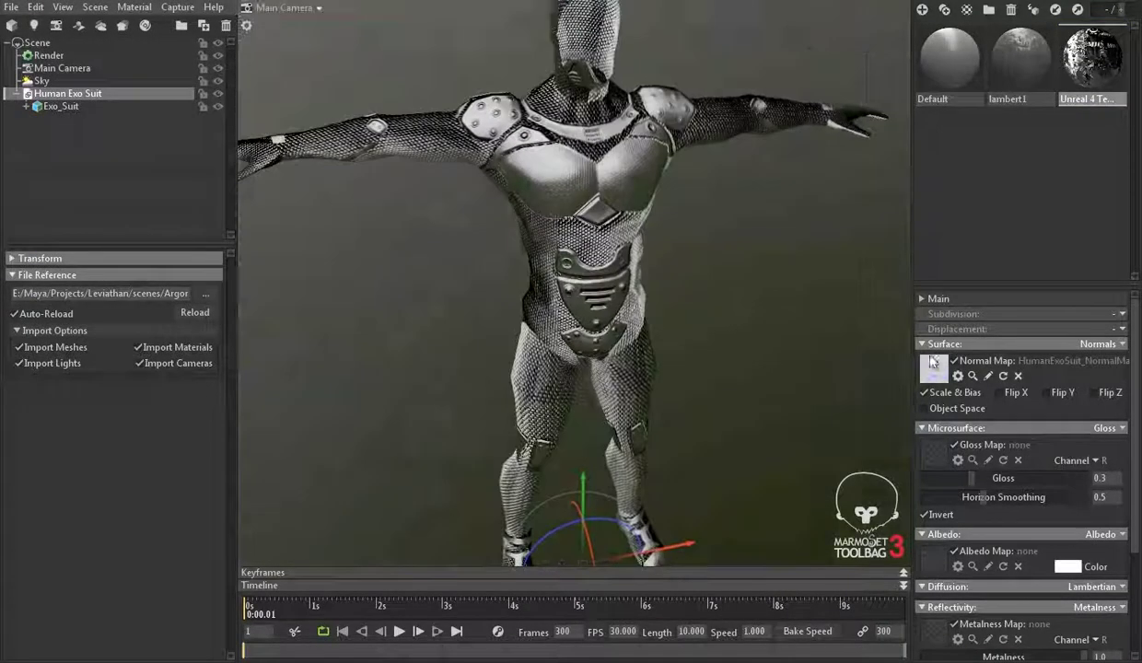
{"action": "left_click", "coordinate": [933, 559]}
{"action": "double_click", "coordinate": [269, 120]}
{"action": "scroll", "coordinate": [921, 547], "scroll_direction": "down", "scroll_amount": 2}
{"action": "left_click", "coordinate": [933, 555]}
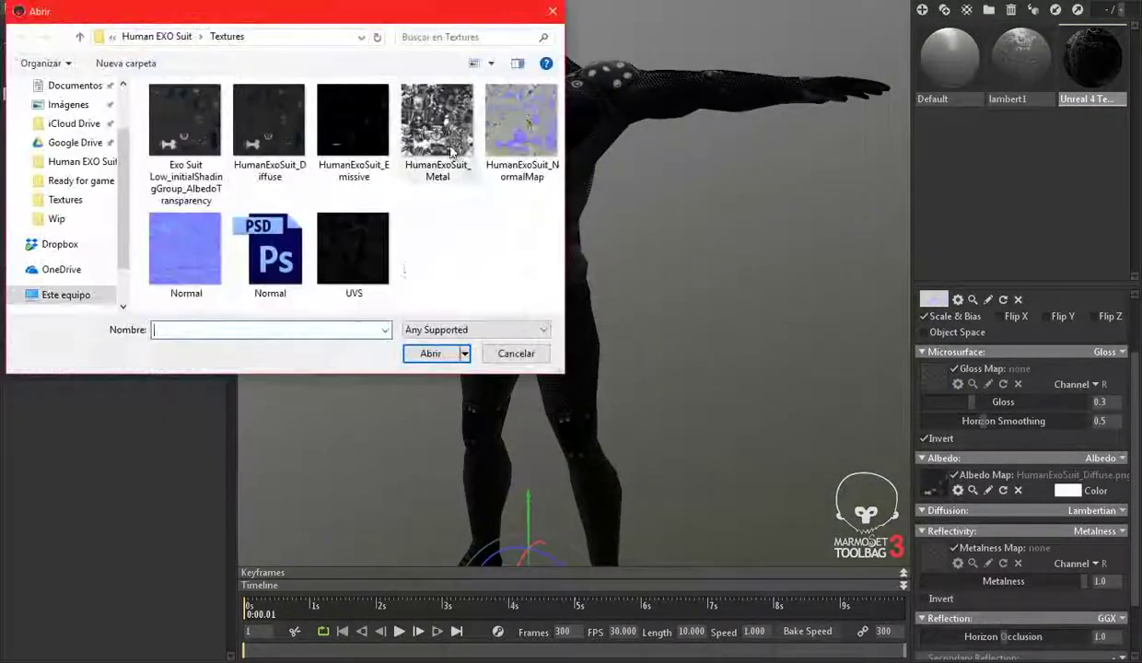
{"action": "double_click", "coordinate": [452, 148]}
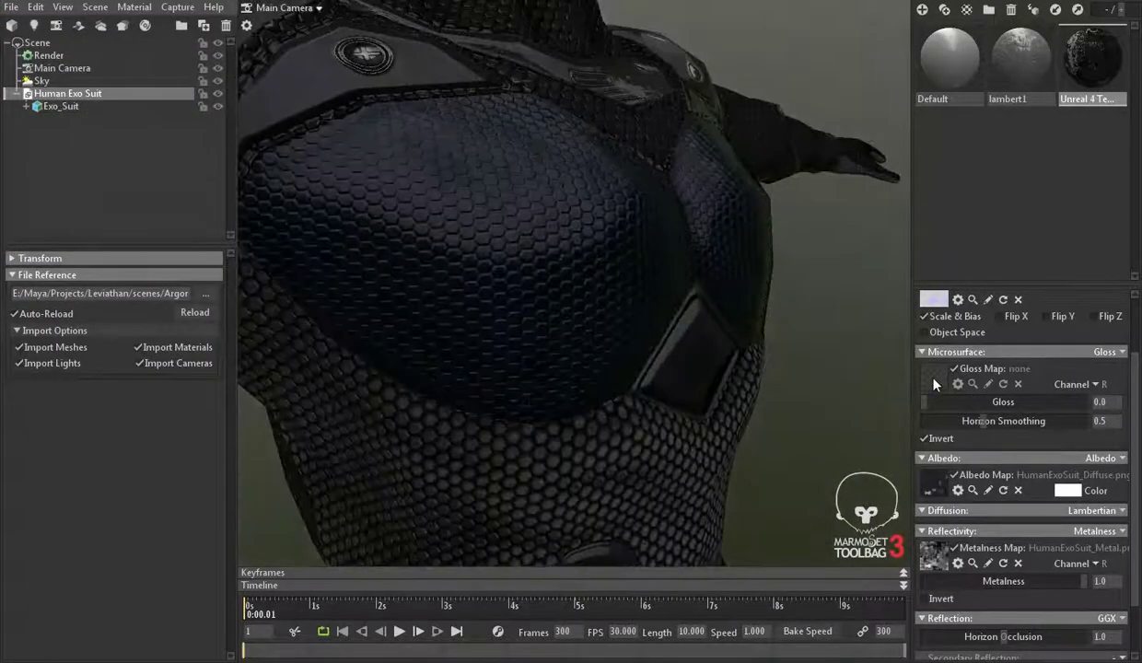
{"action": "left_click", "coordinate": [933, 375]}
{"action": "double_click", "coordinate": [633, 242]}
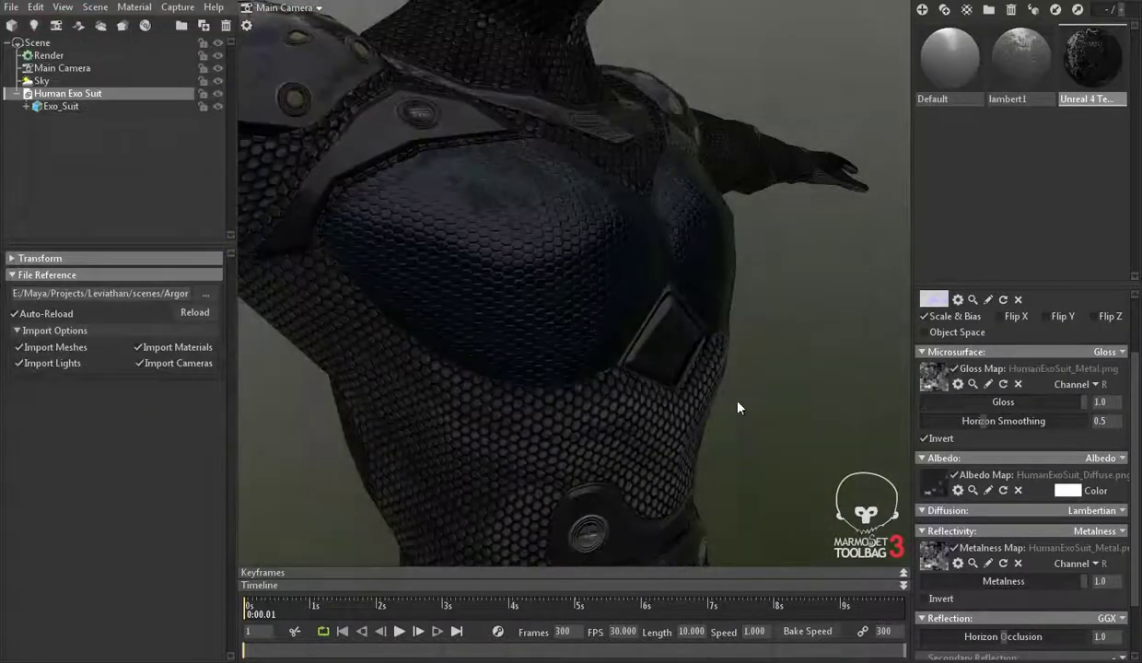
{"action": "key", "text": "f"}
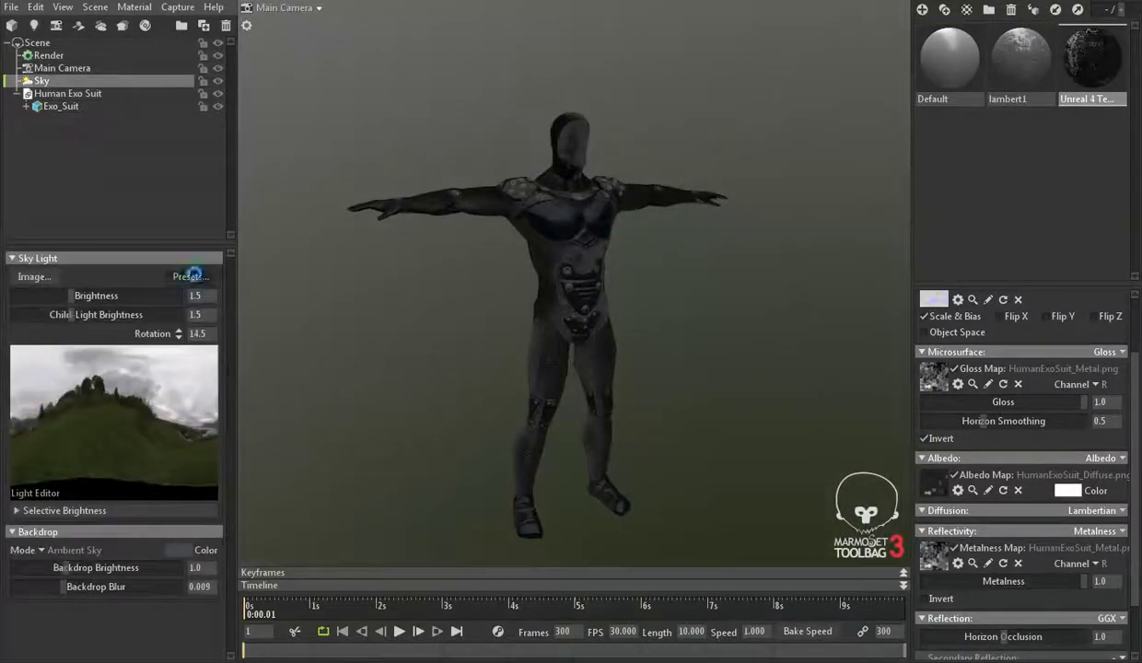
Try several sky presets and settle on Indoor Fluorescents.
{"action": "left_click", "coordinate": [191, 274]}
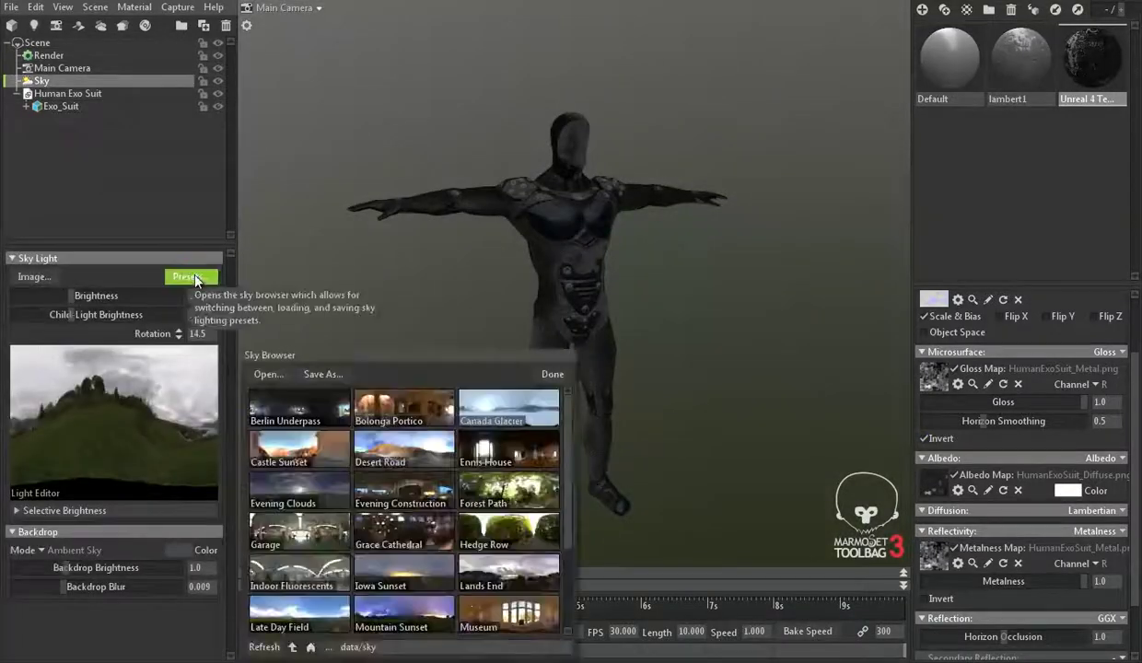
{"action": "left_click", "coordinate": [387, 484]}
{"action": "left_click", "coordinate": [295, 405]}
{"action": "left_click", "coordinate": [299, 493]}
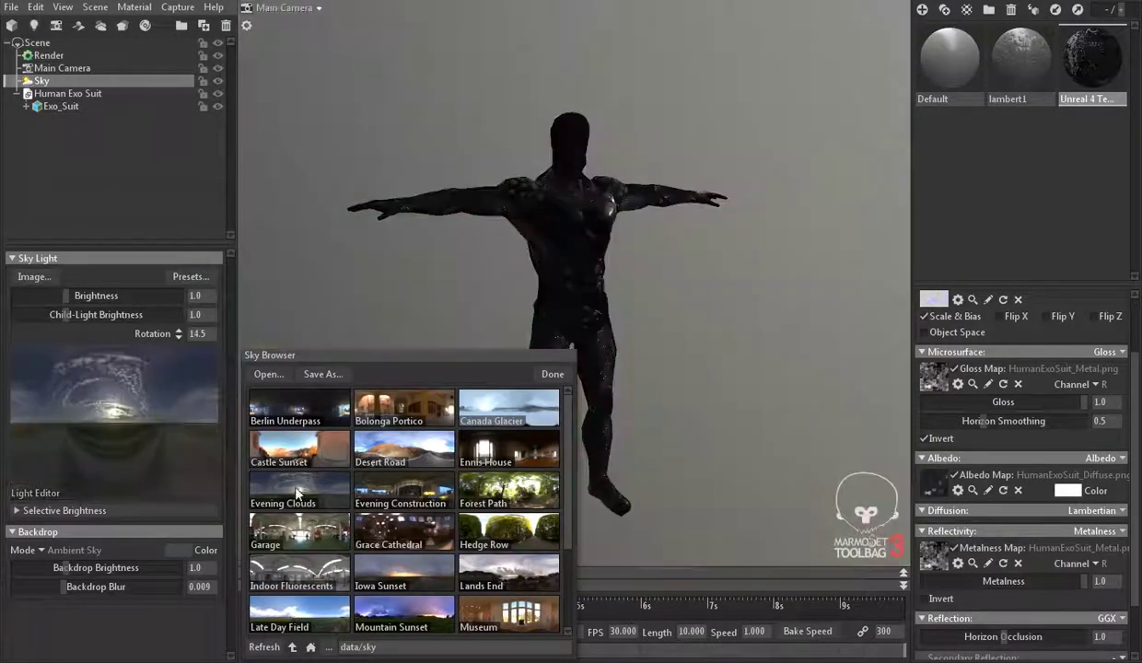
{"action": "left_click", "coordinate": [293, 573]}
{"action": "left_click", "coordinate": [553, 374]}
{"action": "scroll", "coordinate": [596, 347], "scroll_direction": "up", "scroll_amount": 5}
{"action": "scroll", "coordinate": [640, 312], "scroll_direction": "down", "scroll_amount": 3}
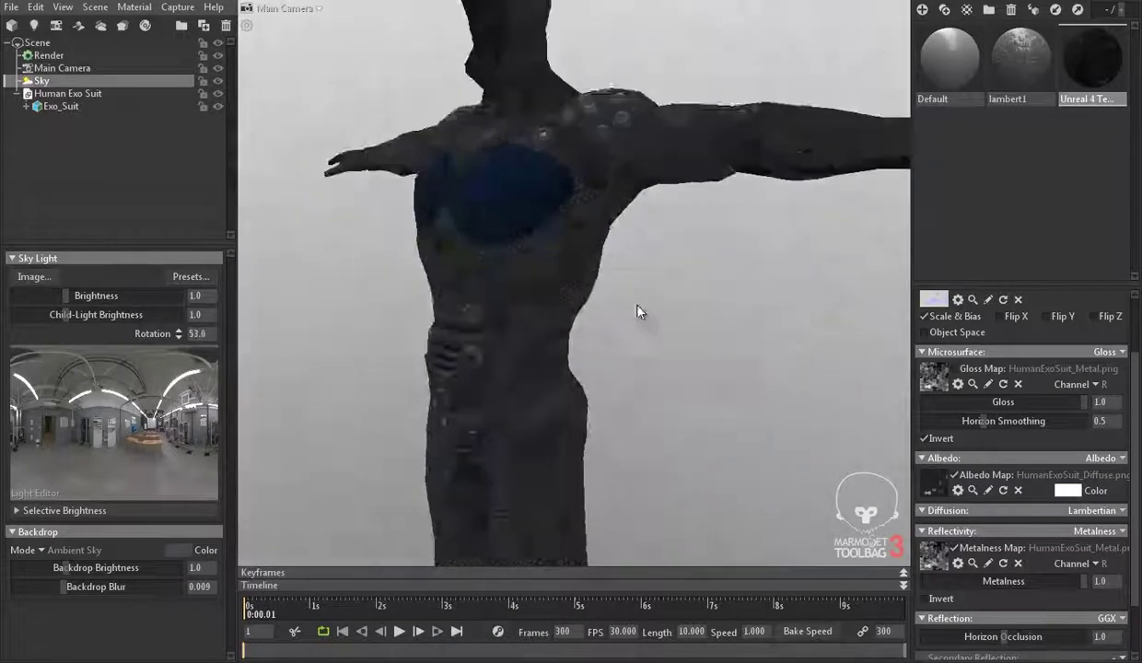
{"action": "scroll", "coordinate": [640, 312], "scroll_direction": "down", "scroll_amount": 3}
Turn off gloss map inversion.
{"action": "left_click", "coordinate": [924, 438]}
{"action": "scroll", "coordinate": [694, 282], "scroll_direction": "up", "scroll_amount": 4}
{"action": "scroll", "coordinate": [695, 283], "scroll_direction": "up", "scroll_amount": 3}
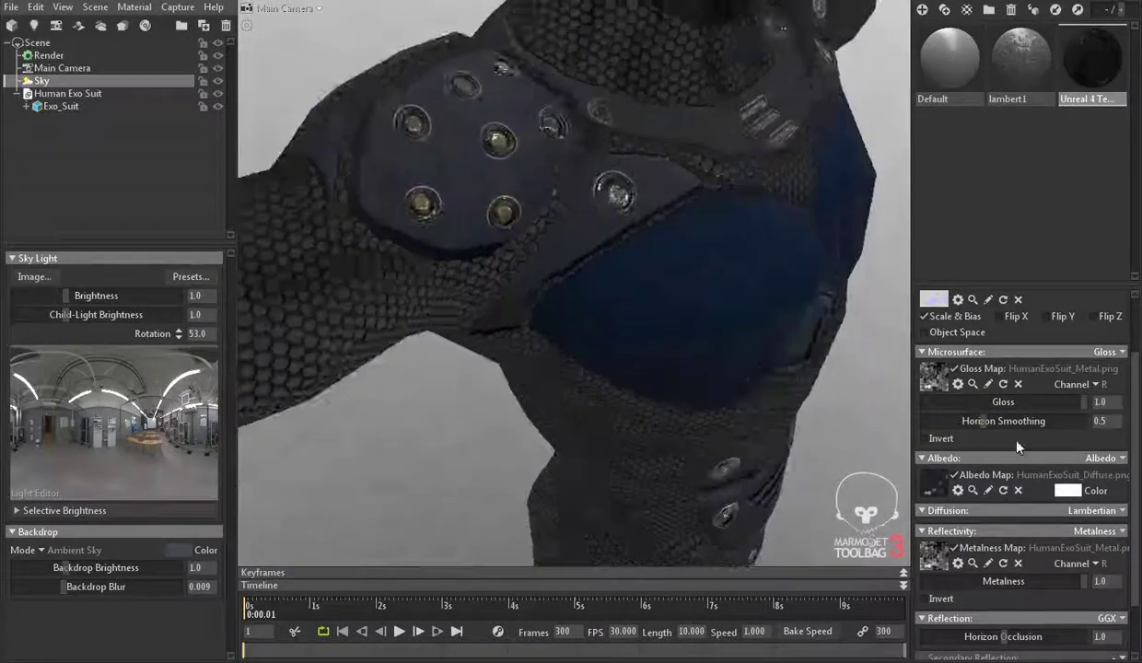
{"action": "scroll", "coordinate": [757, 389], "scroll_direction": "down", "scroll_amount": 5}
Rotate the sky lighting around the suit to 71 and view it three-quarter.
{"action": "left_click_drag", "start_coordinate": [687, 348], "coordinate": [823, 357]}
{"action": "scroll", "coordinate": [690, 489], "scroll_direction": "up", "scroll_amount": 5}
{"action": "scroll", "coordinate": [492, 265], "scroll_direction": "up", "scroll_amount": 2}
{"action": "scroll", "coordinate": [566, 236], "scroll_direction": "down", "scroll_amount": 2}
{"action": "scroll", "coordinate": [615, 228], "scroll_direction": "down", "scroll_amount": 4}
{"action": "scroll", "coordinate": [615, 228], "scroll_direction": "down", "scroll_amount": 4}
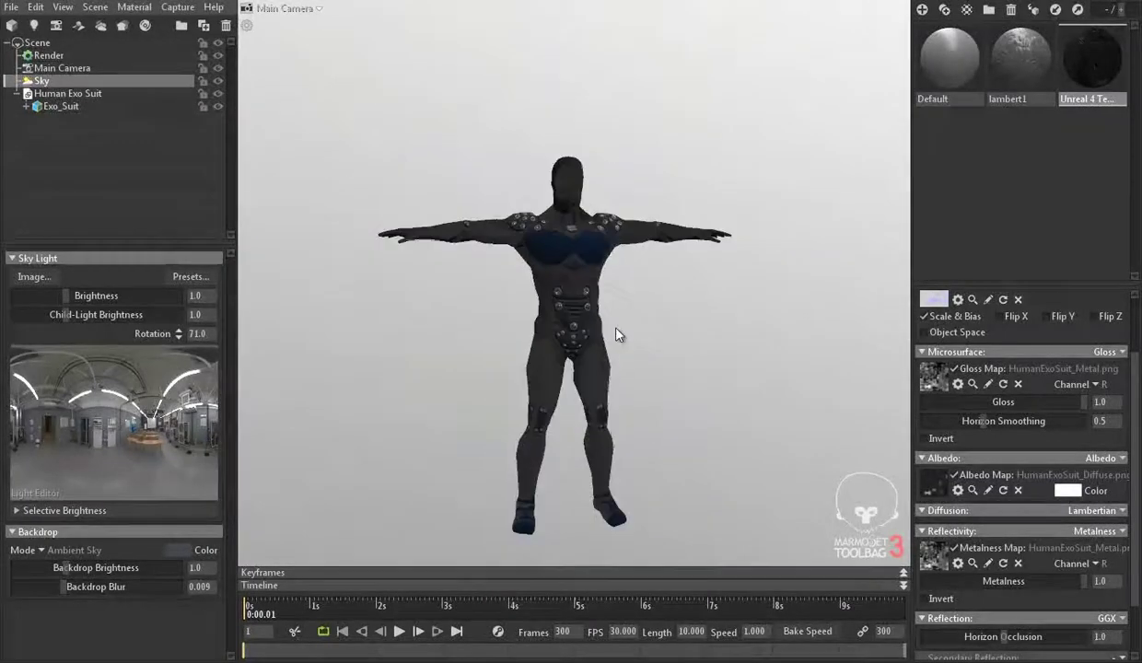
{"action": "left_click_drag", "start_coordinate": [615, 334], "coordinate": [82, 451]}
Switch the backdrop to a plain #262626 dark grey colour.
{"action": "left_click", "coordinate": [70, 550]}
{"action": "left_click", "coordinate": [60, 563]}
{"action": "left_click", "coordinate": [178, 550]}
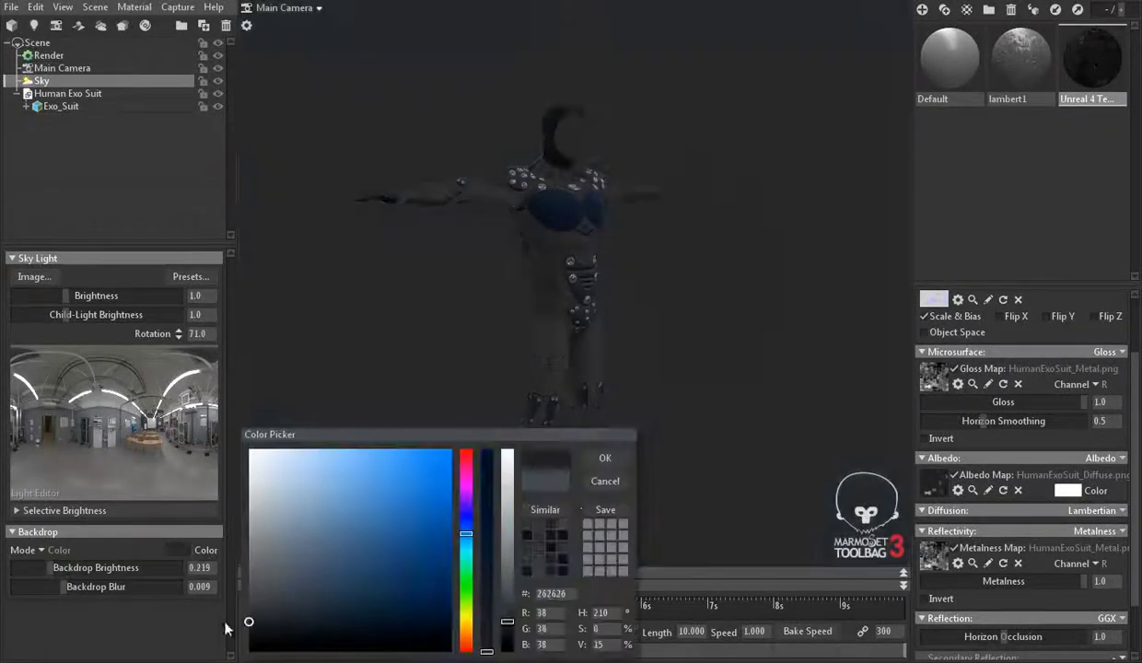
{"action": "left_click", "coordinate": [605, 458]}
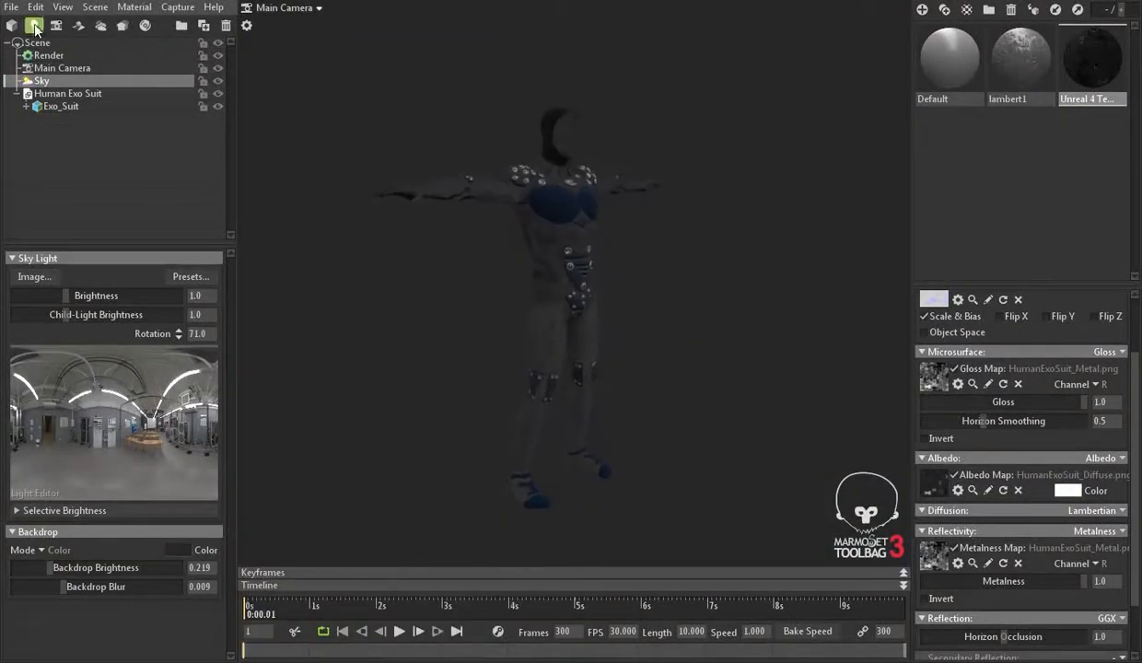
Add a spot light at brightness 5.794 and place an orange duplicate.
{"action": "left_click", "coordinate": [34, 26]}
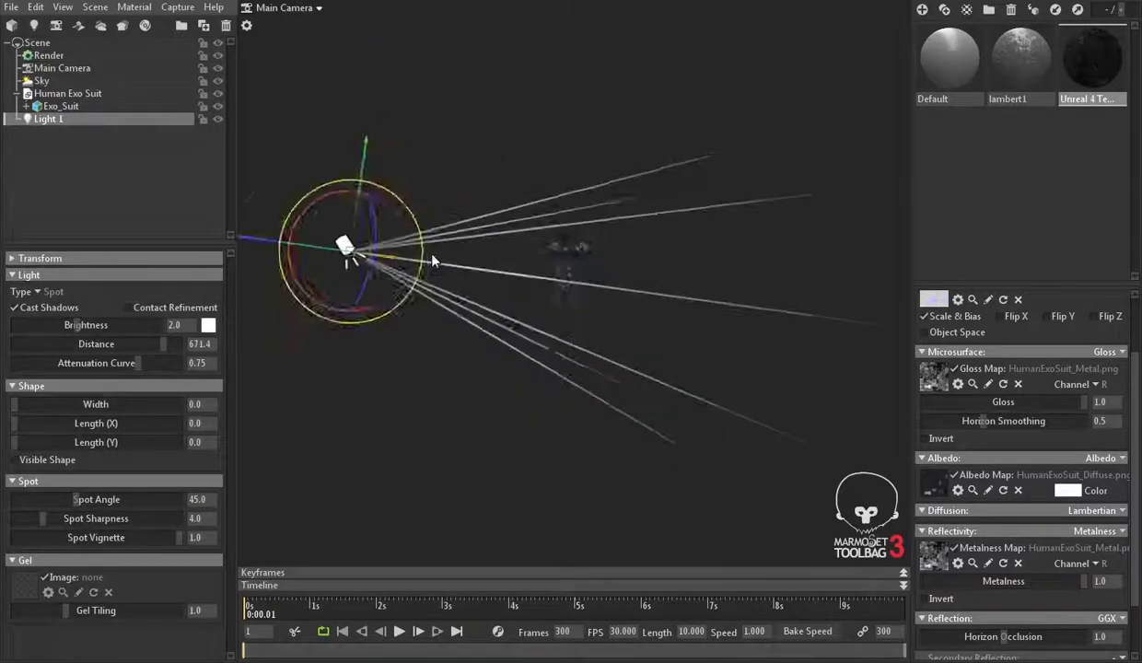
{"action": "left_click_drag", "start_coordinate": [14, 405], "coordinate": [55, 404]}
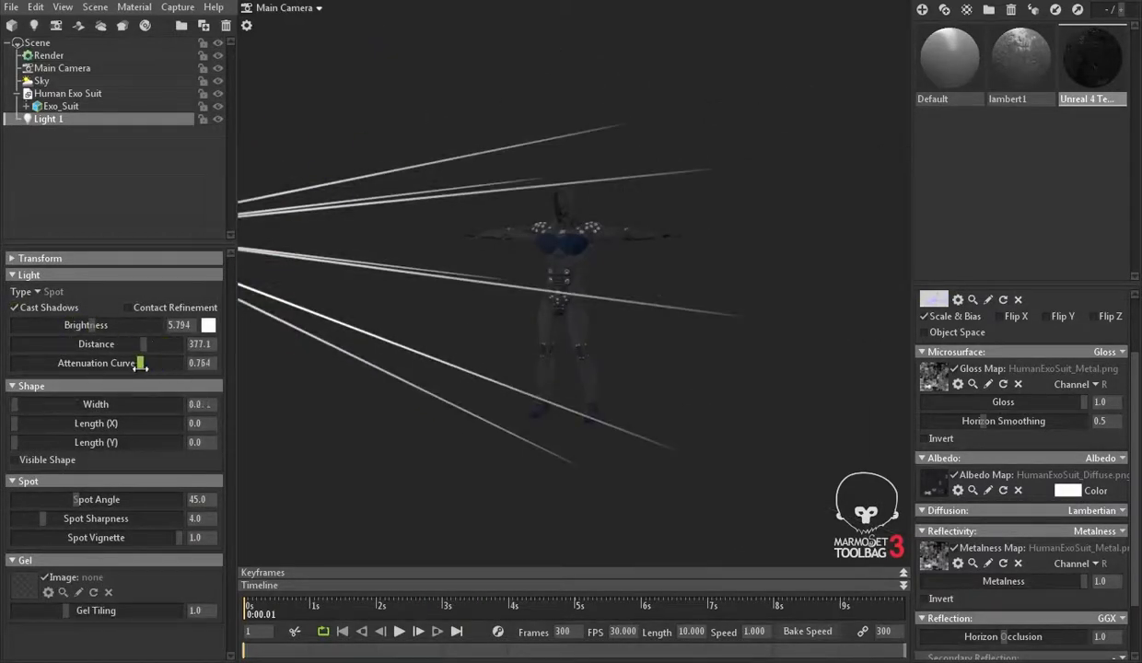
{"action": "key", "text": "ctrl+d"}
{"action": "mouse_move", "coordinate": [665, 382]}
{"action": "left_mouse_down"}
{"action": "mouse_move", "coordinate": [462, 367]}
{"action": "mouse_move", "coordinate": [550, 385]}
{"action": "mouse_move", "coordinate": [397, 303]}
{"action": "mouse_move", "coordinate": [358, 121]}
{"action": "mouse_move", "coordinate": [398, 164]}
{"action": "left_mouse_up"}
{"action": "left_click", "coordinate": [208, 324]}
{"action": "left_click", "coordinate": [398, 449]}
{"action": "left_click", "coordinate": [607, 455]}
Duplicate the light again and make the third one blue.
{"action": "mouse_move", "coordinate": [634, 298]}
{"action": "left_mouse_down"}
{"action": "mouse_move", "coordinate": [482, 382]}
{"action": "mouse_move", "coordinate": [624, 137]}
{"action": "mouse_move", "coordinate": [722, 217]}
{"action": "mouse_move", "coordinate": [461, 235]}
{"action": "mouse_move", "coordinate": [423, 225]}
{"action": "mouse_move", "coordinate": [376, 292]}
{"action": "mouse_move", "coordinate": [478, 251]}
{"action": "left_mouse_up"}
{"action": "key", "text": "ctrl+d"}
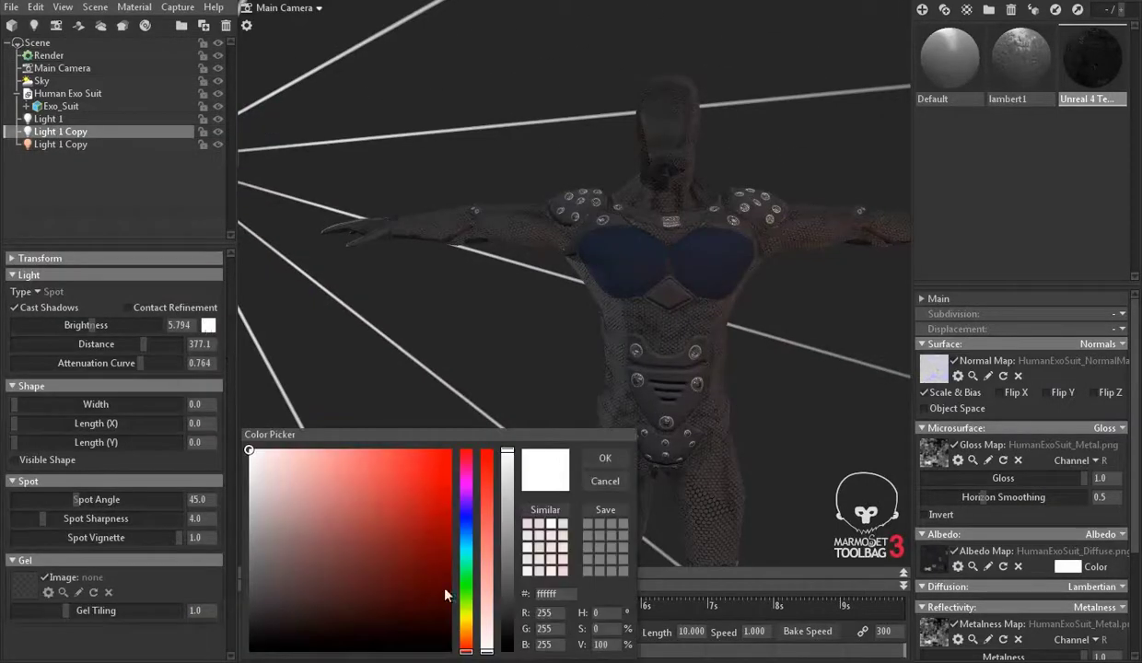
{"action": "left_click", "coordinate": [466, 511]}
{"action": "left_click_drag", "start_coordinate": [396, 479], "coordinate": [385, 408]}
{"action": "left_click", "coordinate": [603, 458]}
Orbit around the suit to inspect the spot light placement.
{"action": "mouse_move", "coordinate": [594, 461]}
{"action": "left_mouse_down"}
{"action": "mouse_move", "coordinate": [511, 327]}
{"action": "mouse_move", "coordinate": [737, 312]}
{"action": "mouse_move", "coordinate": [111, 346]}
{"action": "left_mouse_up"}
{"action": "mouse_move", "coordinate": [746, 264]}
{"action": "left_mouse_down"}
{"action": "mouse_move", "coordinate": [688, 428]}
{"action": "mouse_move", "coordinate": [752, 345]}
{"action": "mouse_move", "coordinate": [615, 395]}
{"action": "mouse_move", "coordinate": [588, 262]}
{"action": "left_mouse_up"}
{"action": "scroll", "coordinate": [516, 231], "scroll_direction": "down", "scroll_amount": 5}
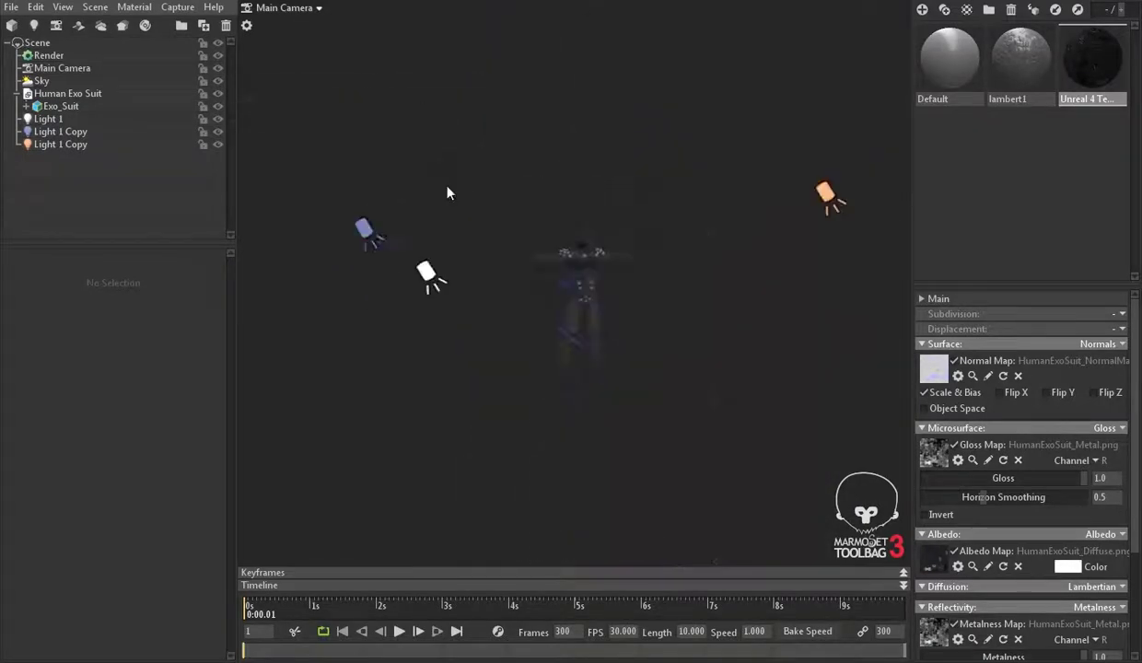
{"action": "left_click", "coordinate": [373, 229]}
{"action": "mouse_move", "coordinate": [510, 166]}
{"action": "left_mouse_down"}
{"action": "mouse_move", "coordinate": [404, 136]}
{"action": "mouse_move", "coordinate": [516, 211]}
{"action": "left_mouse_up"}
{"action": "left_click", "coordinate": [541, 232]}
Check the colours of the copied light and Light 1, then view the feet.
{"action": "left_click", "coordinate": [853, 195]}
{"action": "left_click", "coordinate": [208, 325]}
{"action": "left_click", "coordinate": [431, 318]}
{"action": "left_click", "coordinate": [209, 325]}
{"action": "left_click", "coordinate": [755, 520]}
{"action": "left_click_drag", "start_coordinate": [755, 520], "coordinate": [635, 344]}
{"action": "scroll", "coordinate": [673, 302], "scroll_direction": "down", "scroll_amount": 3}
{"action": "scroll", "coordinate": [606, 150], "scroll_direction": "up", "scroll_amount": 5}
{"action": "left_click_drag", "start_coordinate": [605, 150], "coordinate": [563, 276]}
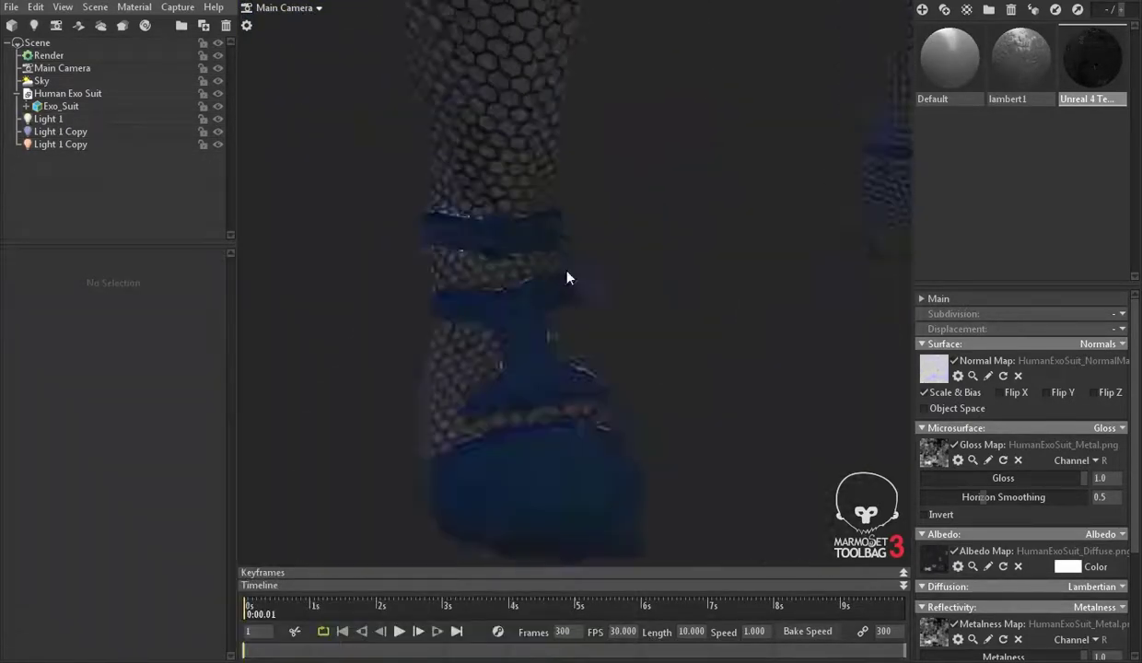
{"action": "scroll", "coordinate": [564, 275], "scroll_direction": "down", "scroll_amount": 5}
Zoom in on the finished, fully lit exo suit render.
{"action": "scroll", "coordinate": [548, 127], "scroll_direction": "down", "scroll_amount": 3}
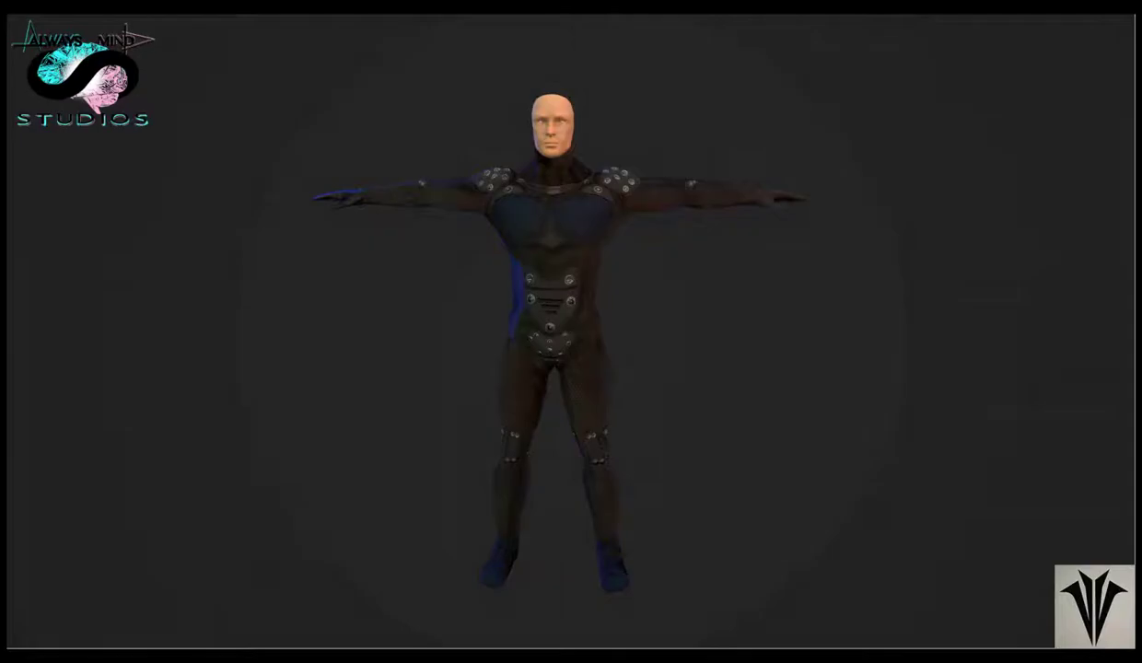